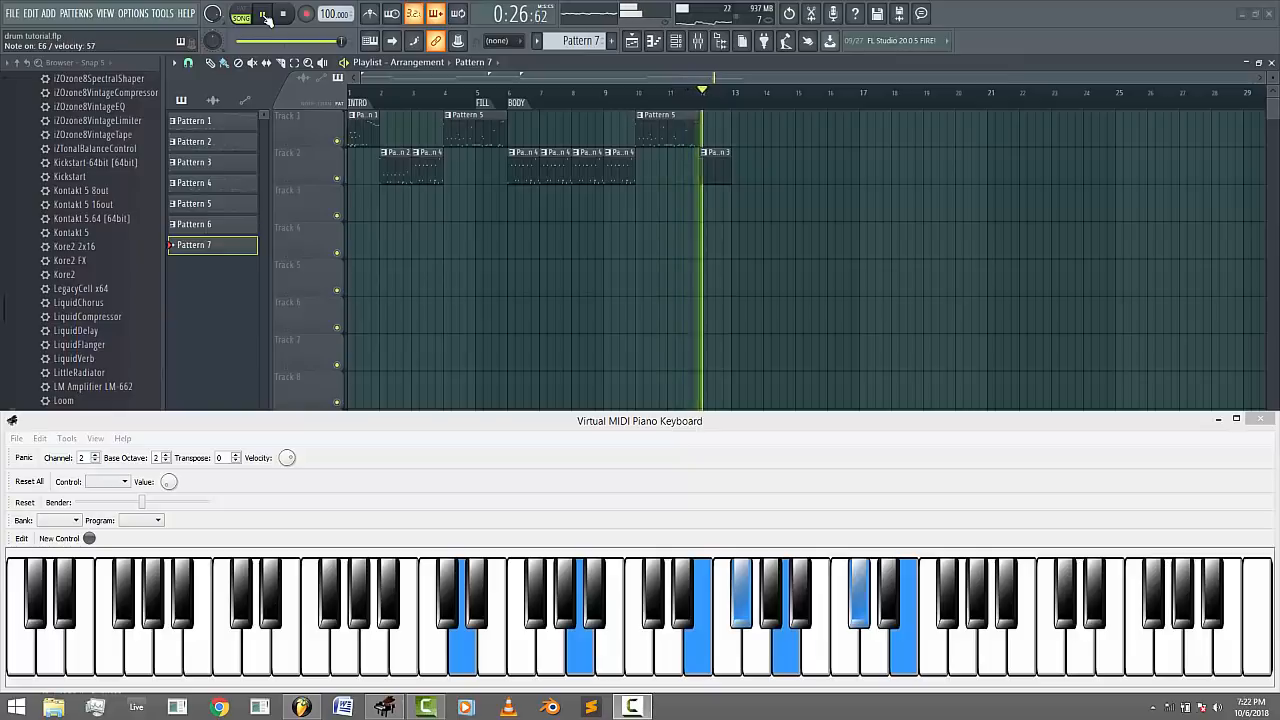
- Stop the song playback and zoom the playlist so the arranged pattern clips are easy to read
{"action": "left_click", "coordinate": [285, 16]}
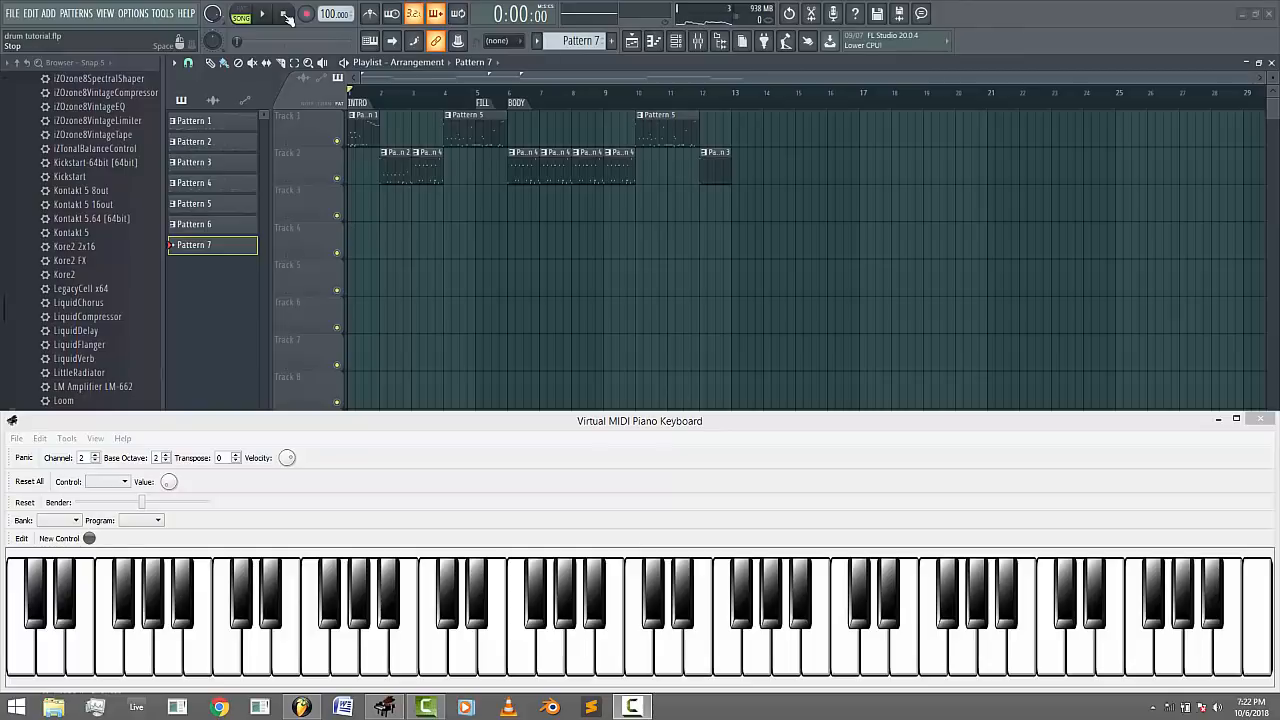
{"action": "left_click", "coordinate": [671, 78]}
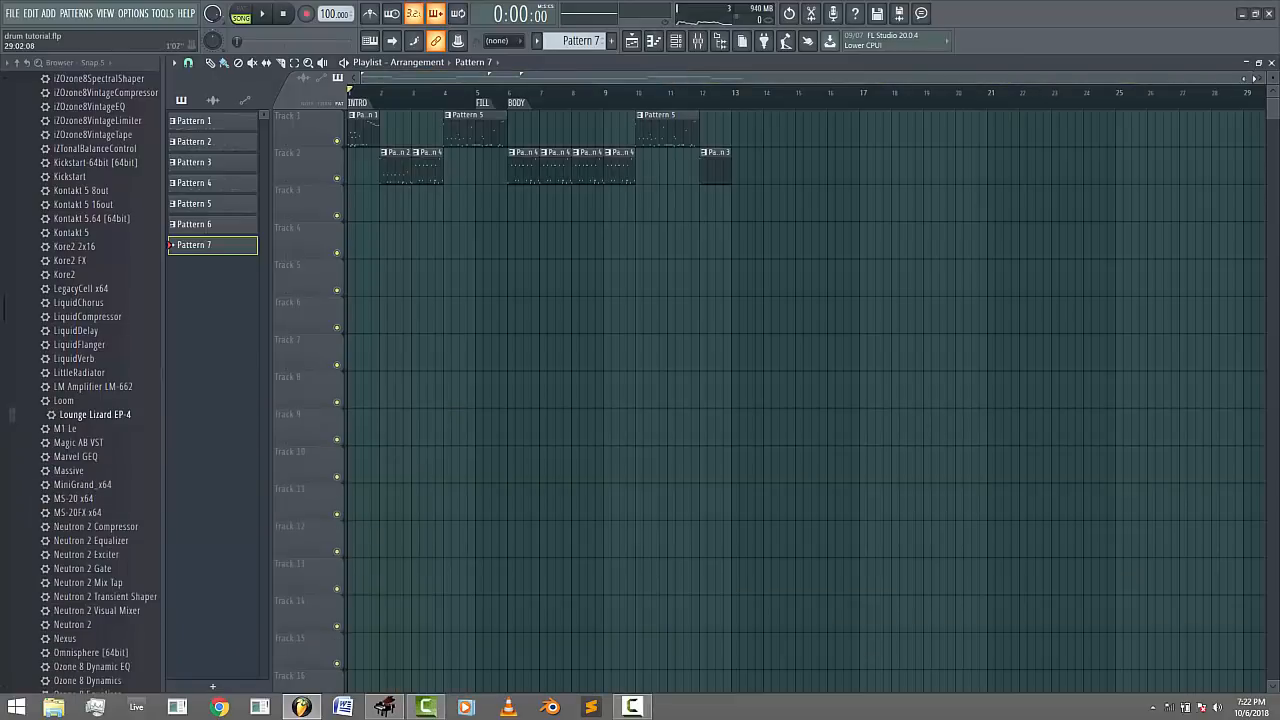
{"action": "left_click_drag", "start_coordinate": [1247, 78], "coordinate": [671, 80]}
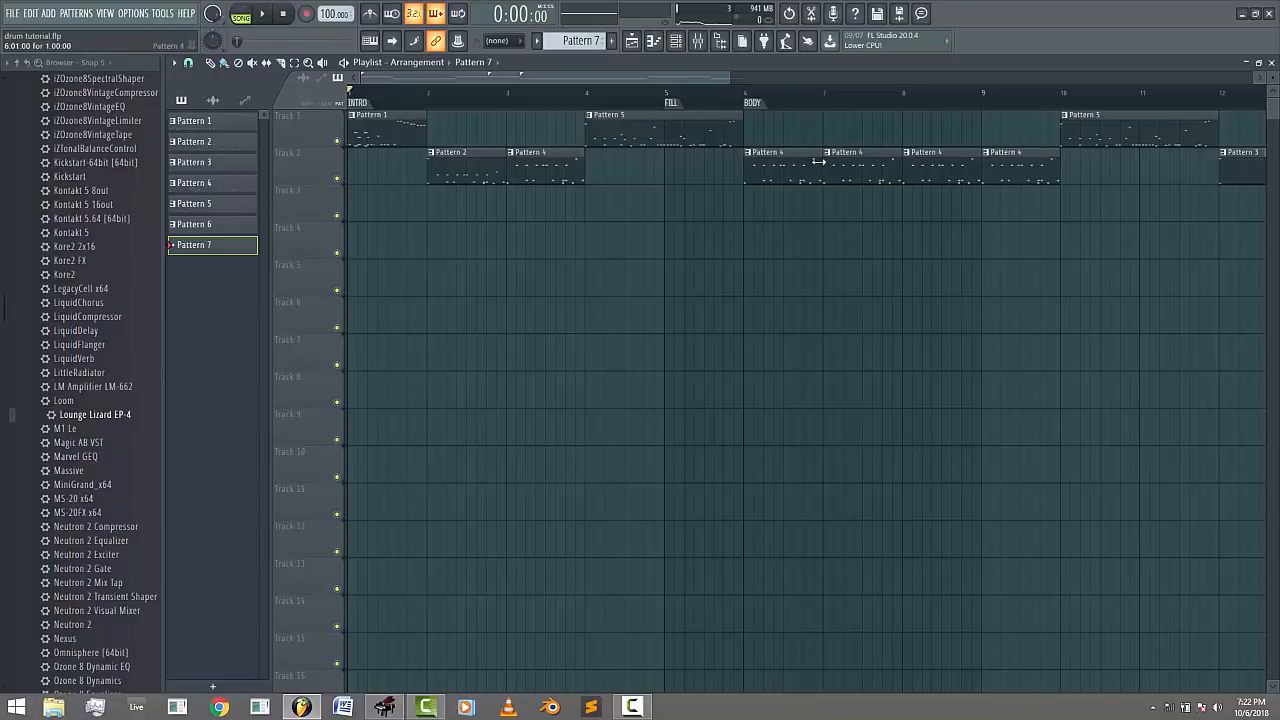
{"action": "scroll", "coordinate": [368, 133], "scroll_direction": "down", "scroll_amount": 2}
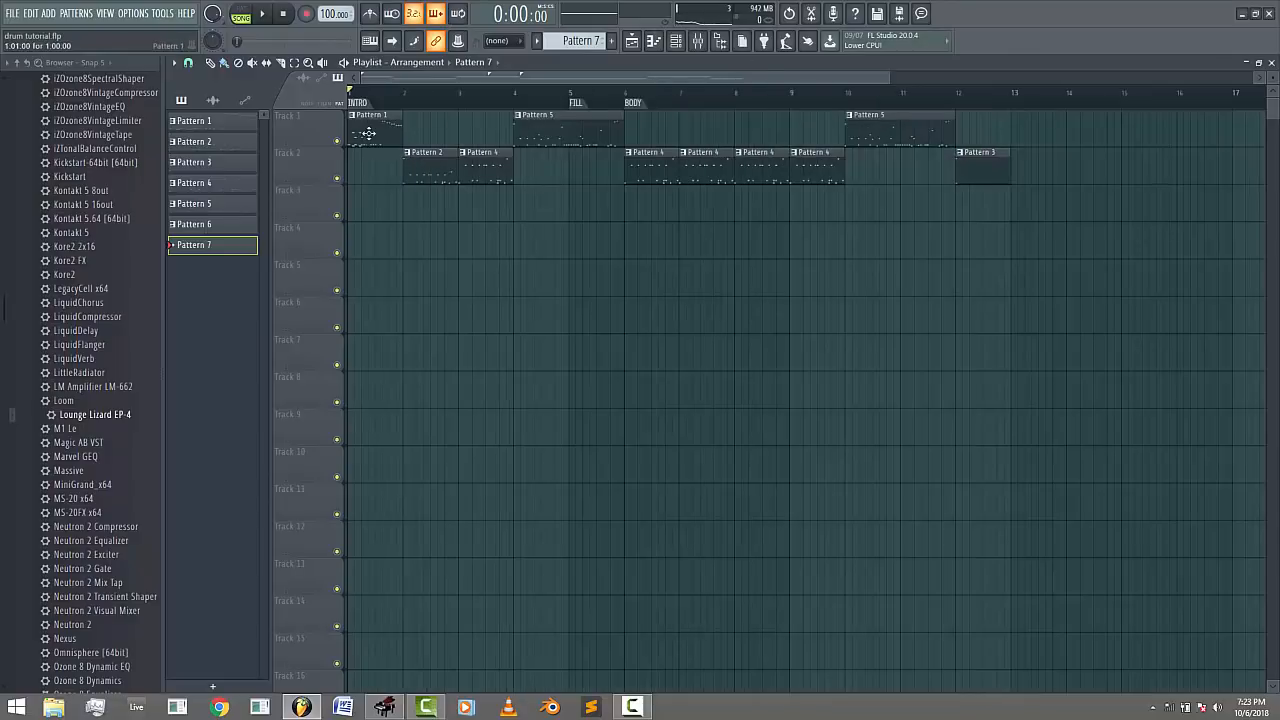
- Open the Pattern 1 clip in the piano roll and fit its full range of drum notes in view
{"action": "double_click", "coordinate": [368, 133]}
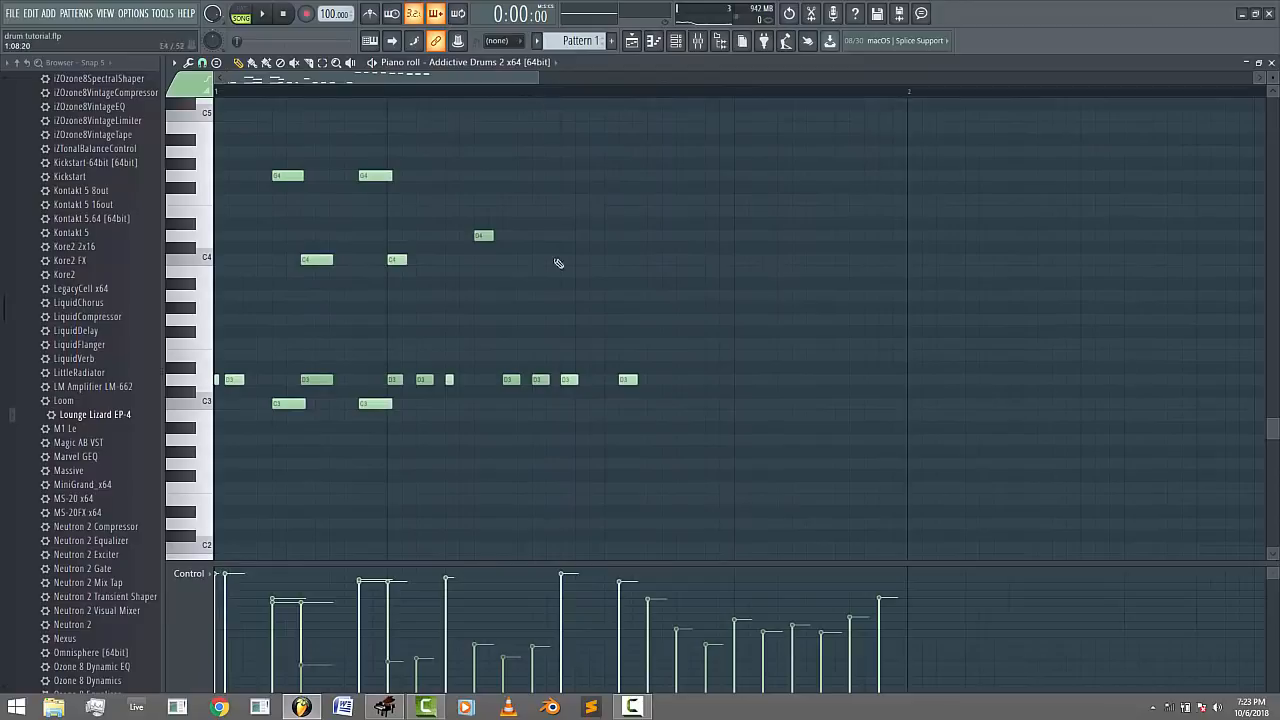
{"action": "scroll", "coordinate": [645, 338], "scroll_direction": "up", "scroll_amount": 2}
{"action": "scroll", "coordinate": [645, 338], "scroll_direction": "up", "scroll_amount": 1}
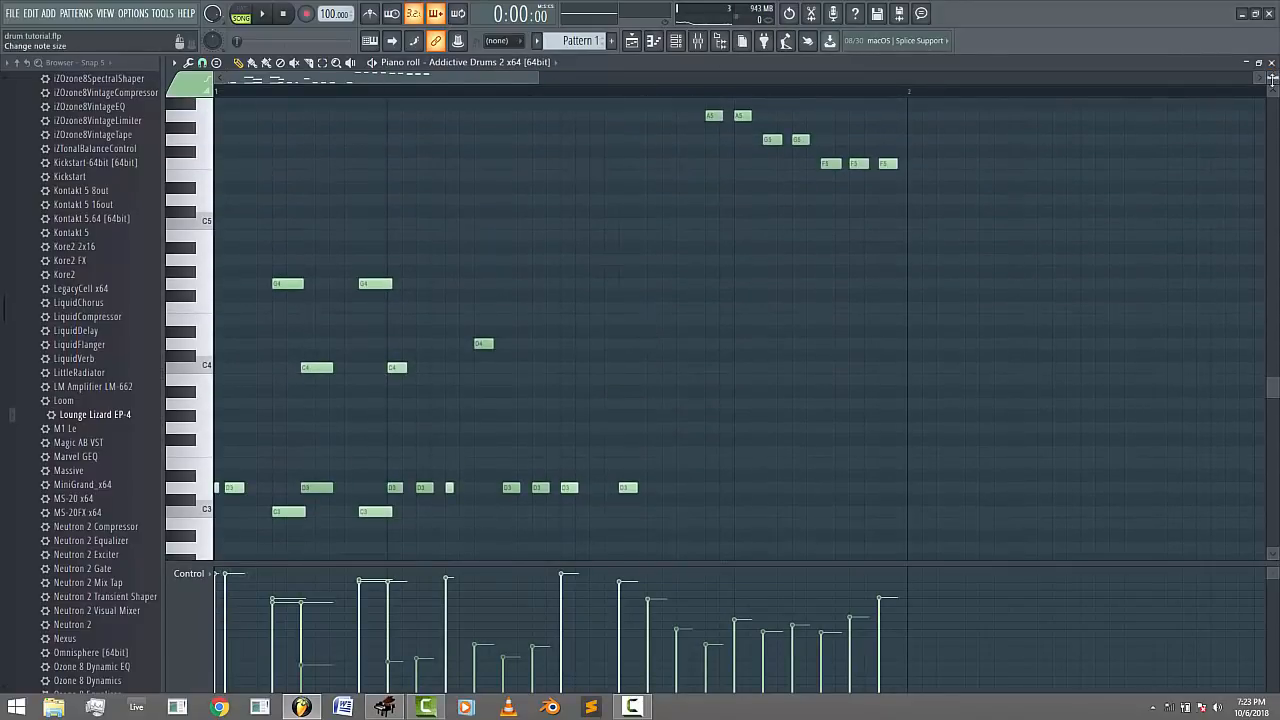
{"action": "left_click_drag", "start_coordinate": [1272, 80], "coordinate": [1272, 74]}
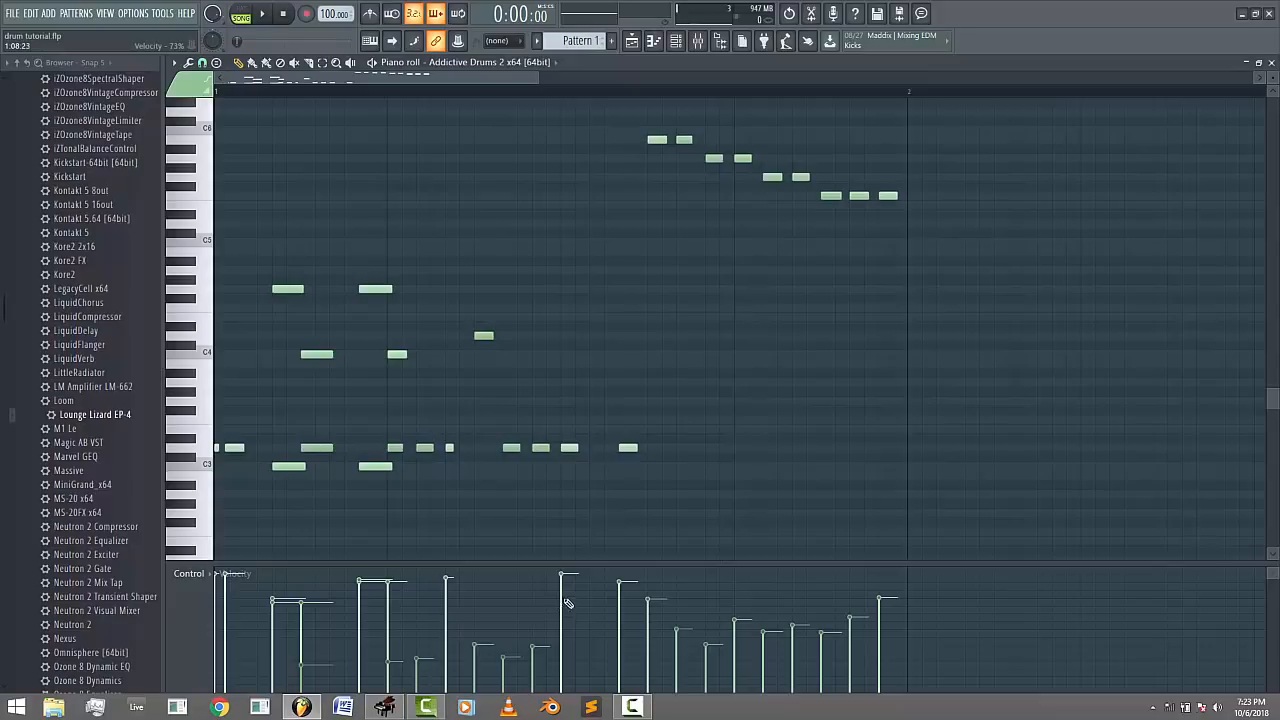
{"action": "left_click", "coordinate": [850, 598]}
{"action": "left_click", "coordinate": [851, 620]}
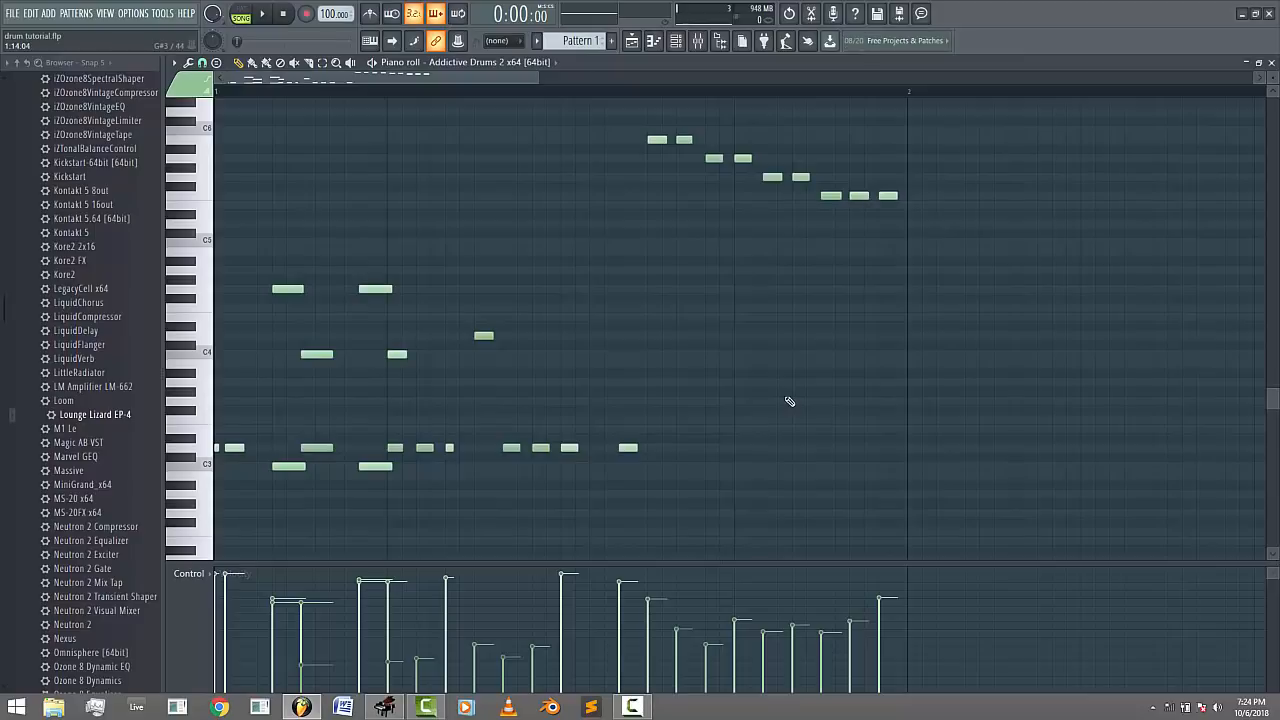
{"action": "key", "text": "ctrl+alt+z"}
{"action": "key", "text": "ctrl+alt+z"}
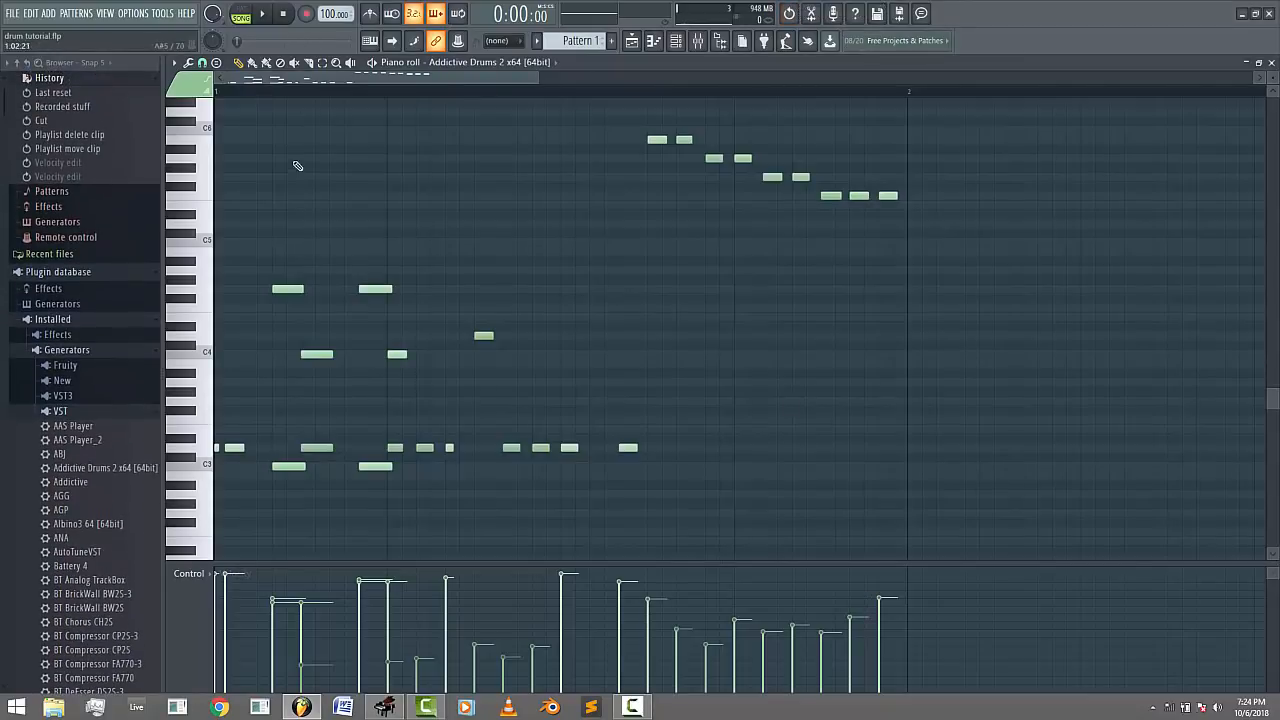
- Switch playback to pattern mode, listen to Pattern 1 on its own, and stop it
{"action": "key", "text": "l"}
{"action": "left_click", "coordinate": [264, 15]}
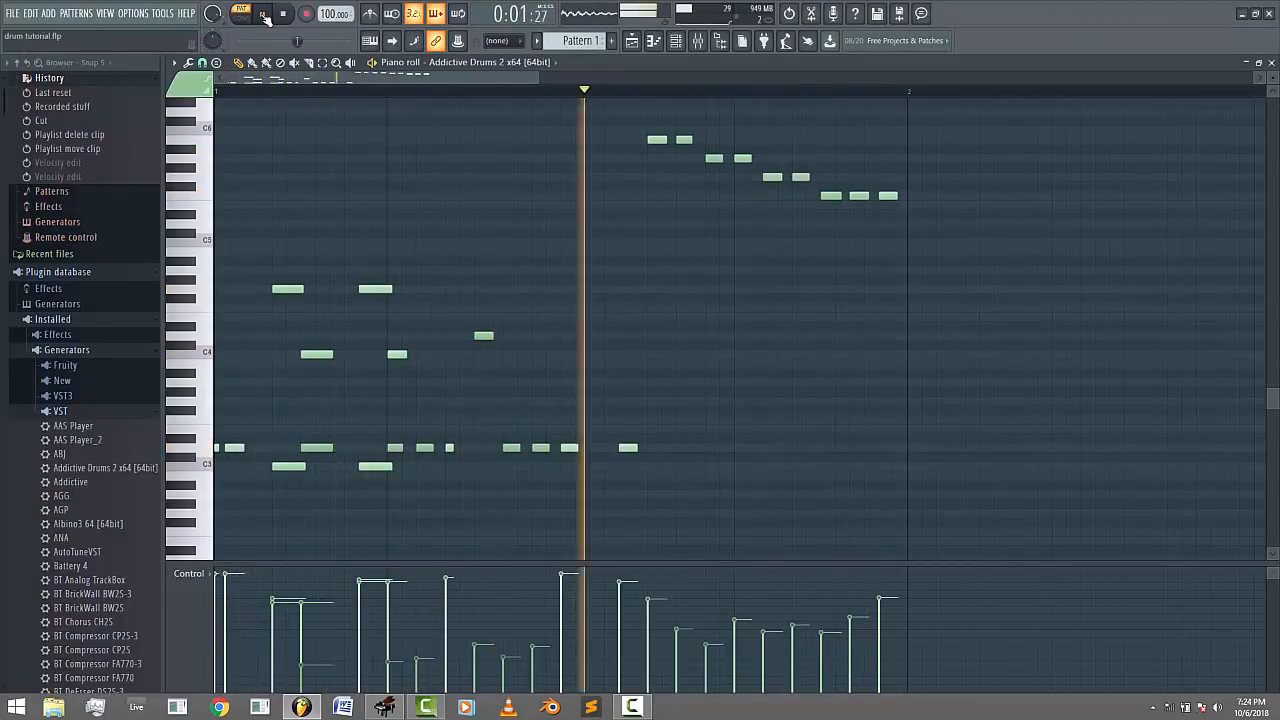
{"action": "left_click", "coordinate": [284, 14]}
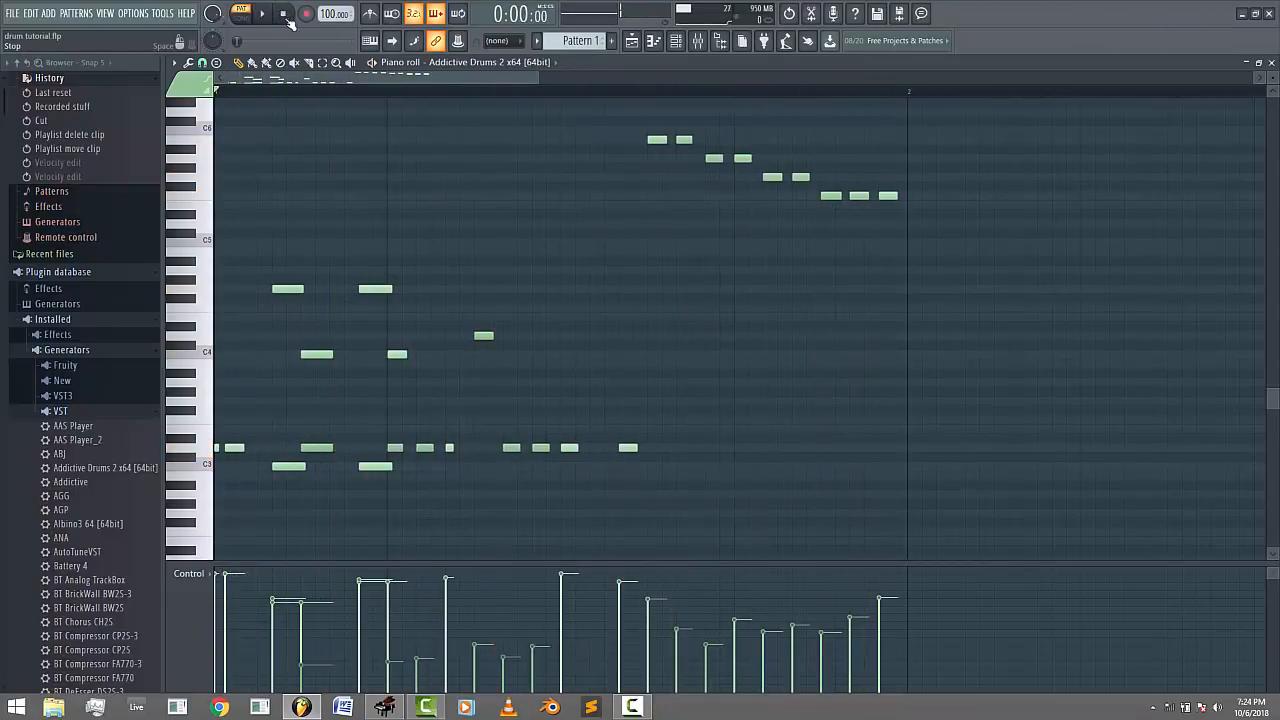
- Show the channel rack and open the Addictive Drums 2 instrument to examine the drum kit
{"action": "left_click", "coordinate": [676, 41]}
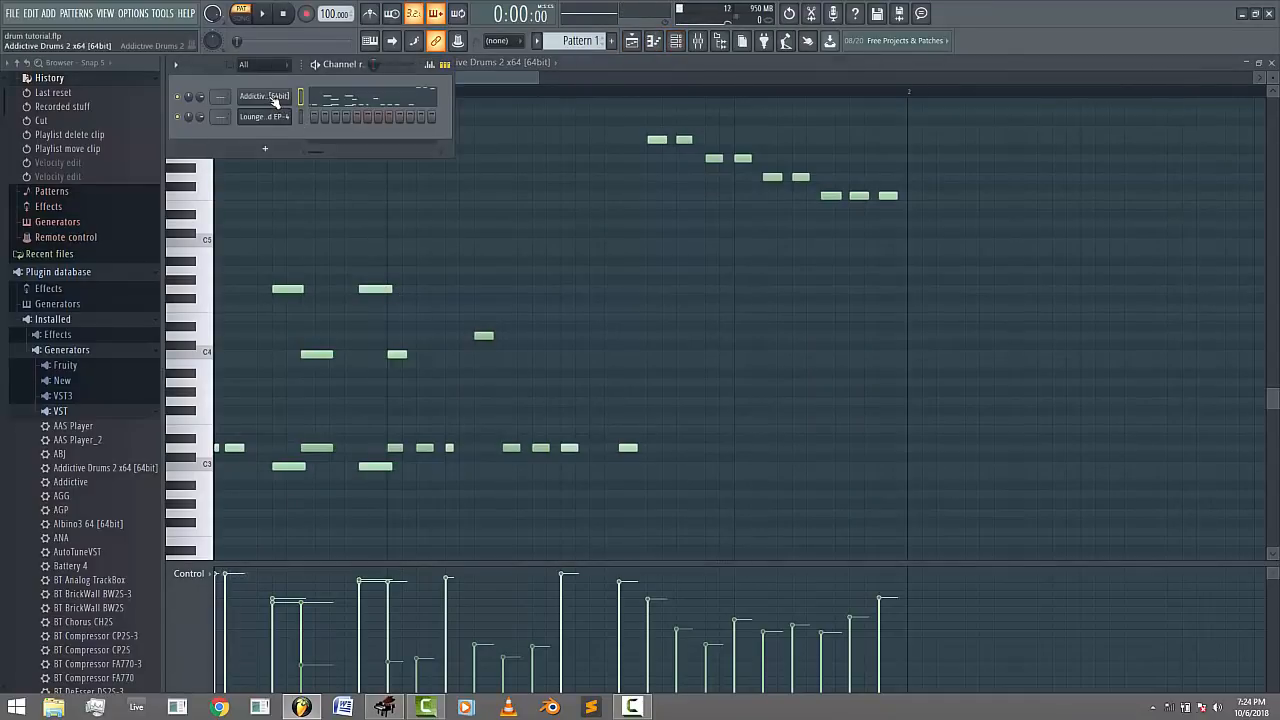
{"action": "left_click", "coordinate": [264, 96]}
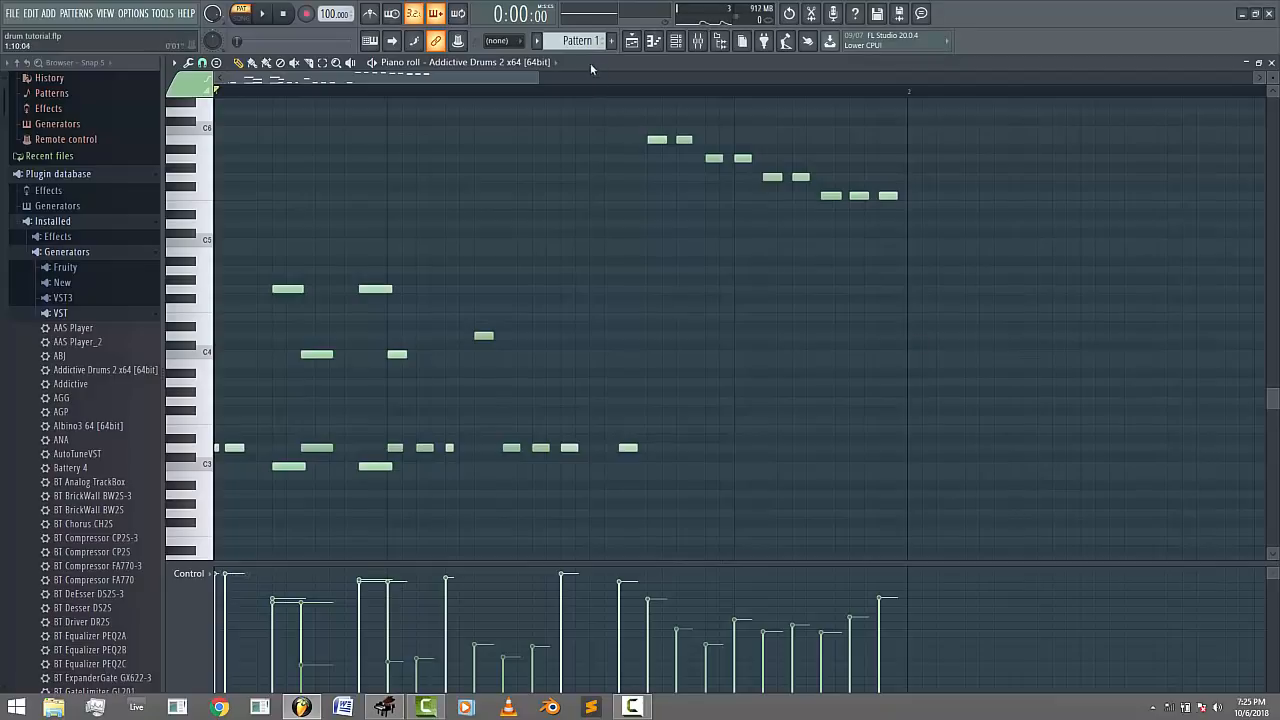
- Select Pattern 2, listen to its drum groove in the piano roll, and stop playback
{"action": "scroll", "coordinate": [585, 45], "scroll_direction": "down", "scroll_amount": 1}
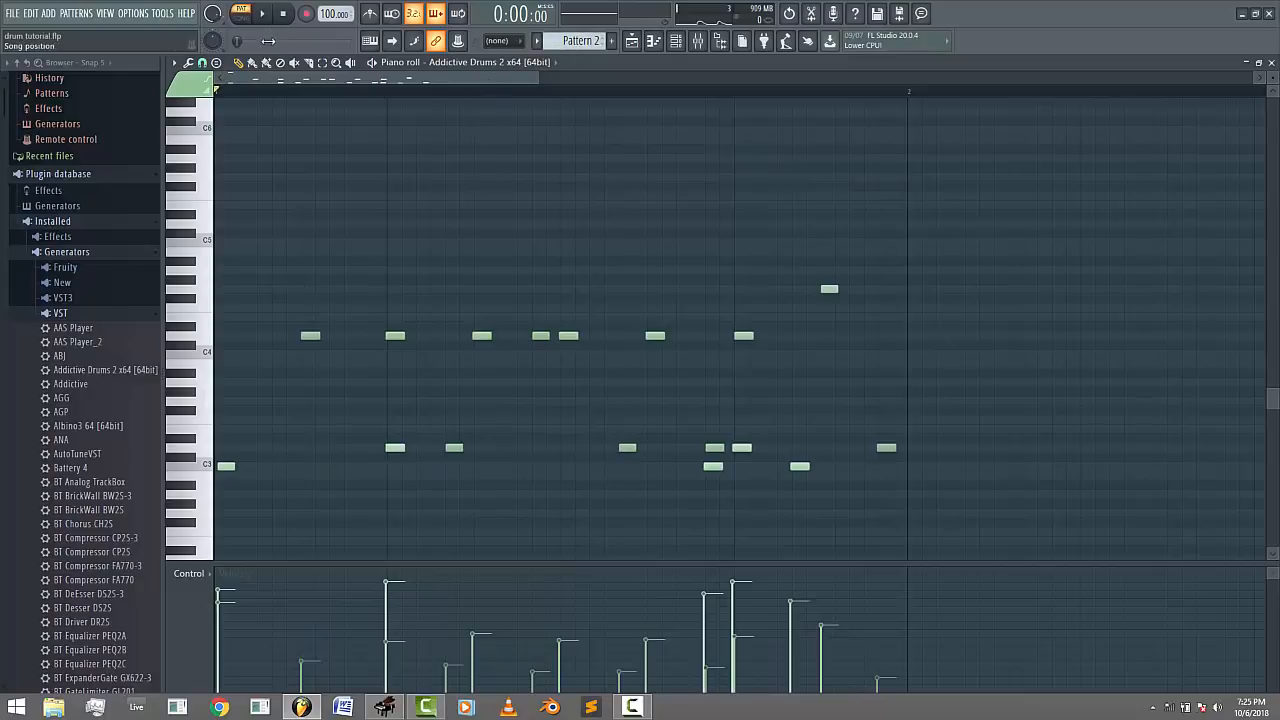
{"action": "left_click", "coordinate": [263, 14]}
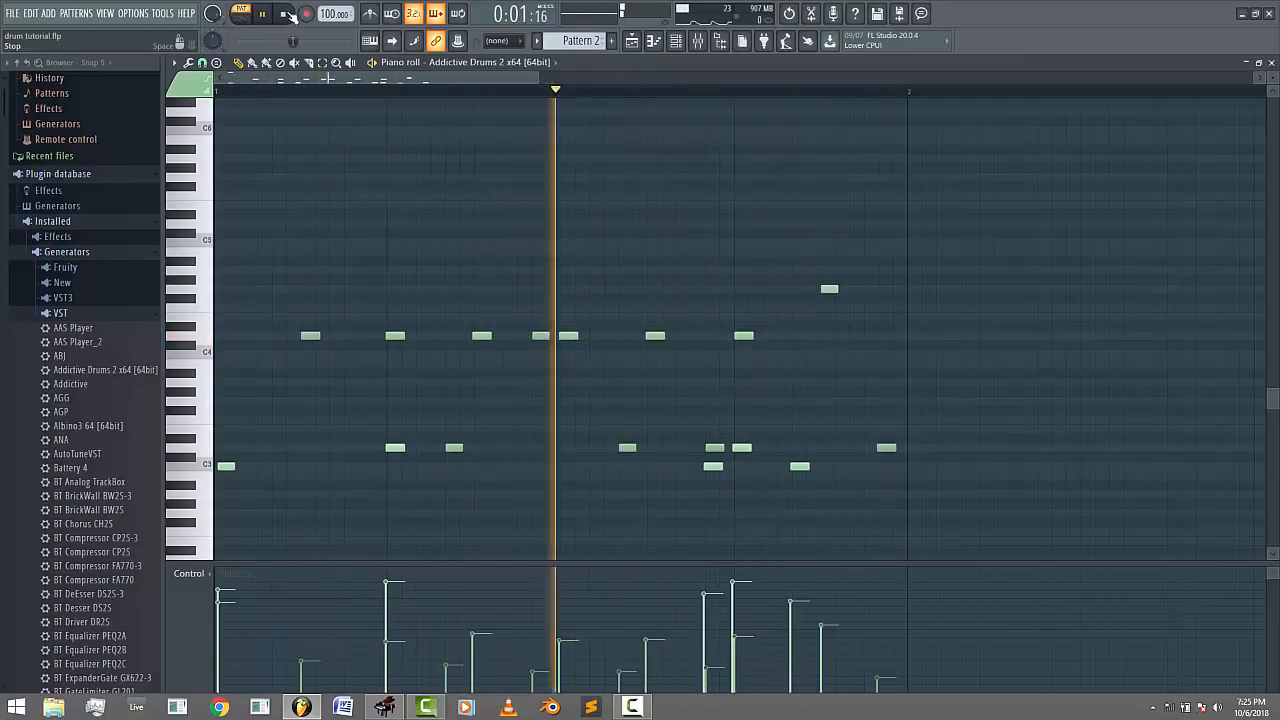
{"action": "left_click", "coordinate": [286, 15]}
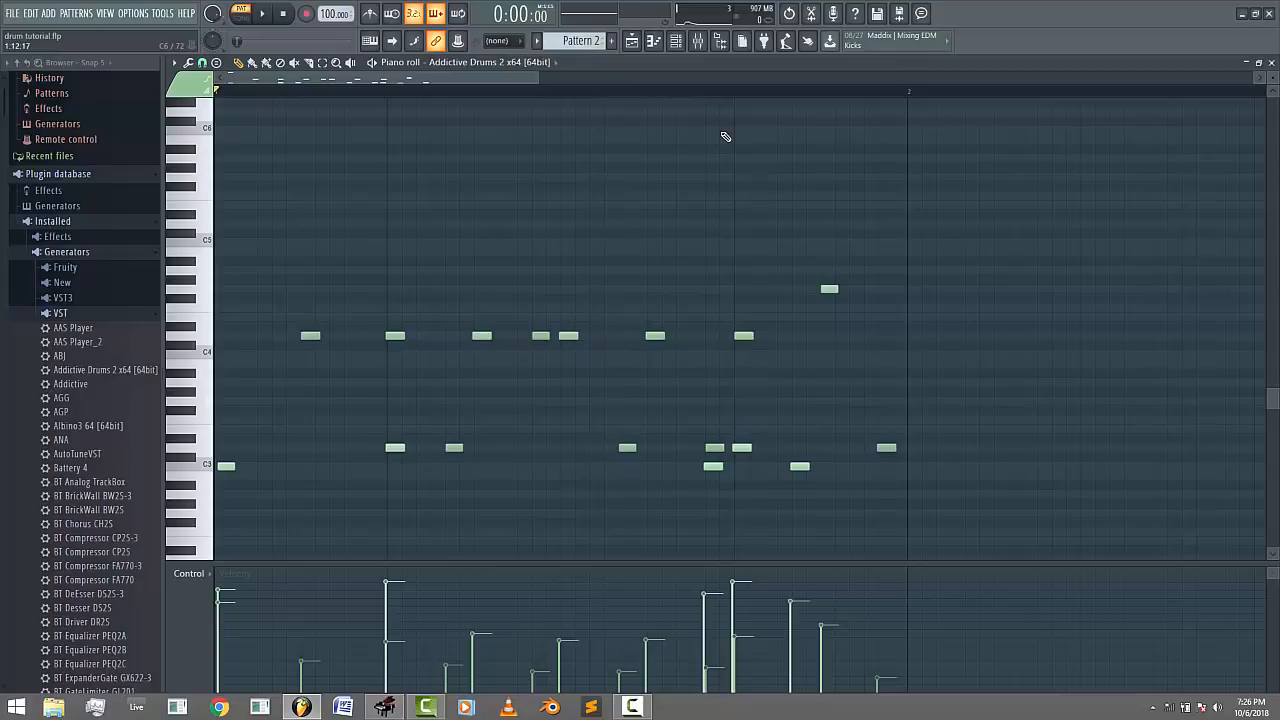
- Listen to Pattern 3 and Pattern 4 in the piano roll and stop playback
{"action": "scroll", "coordinate": [590, 40], "scroll_direction": "up", "scroll_amount": 1}
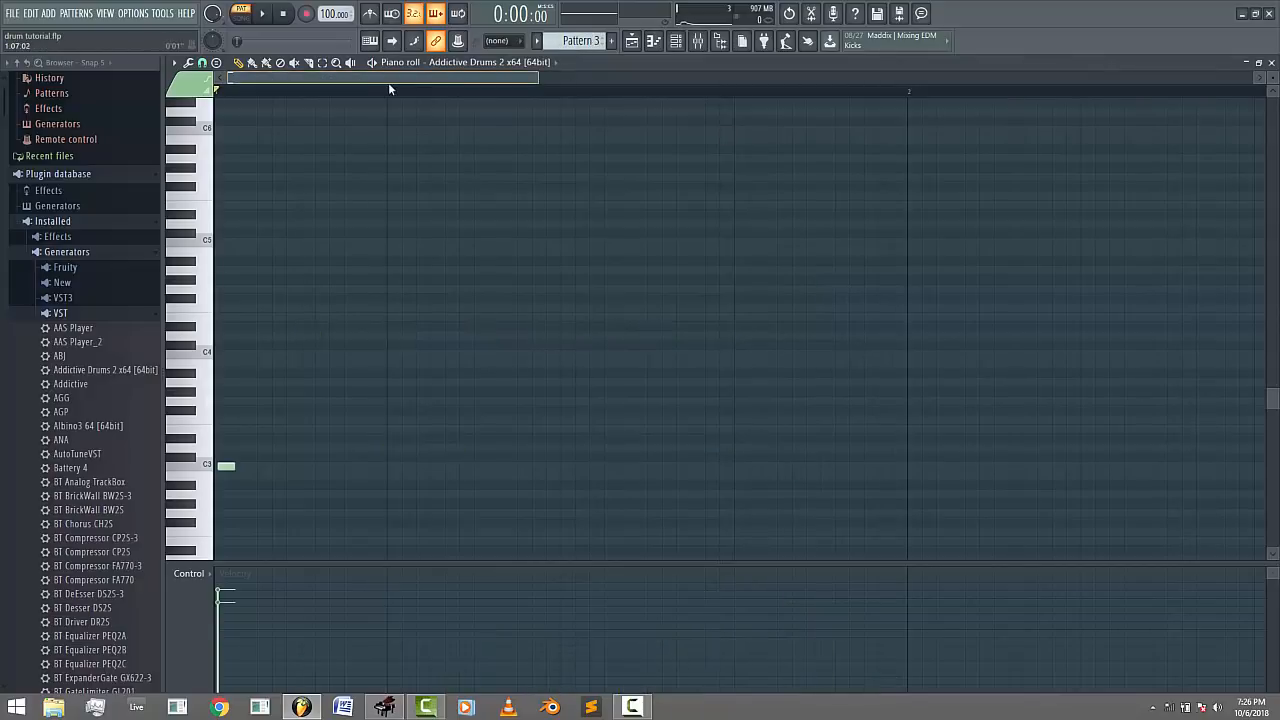
{"action": "left_click", "coordinate": [266, 16]}
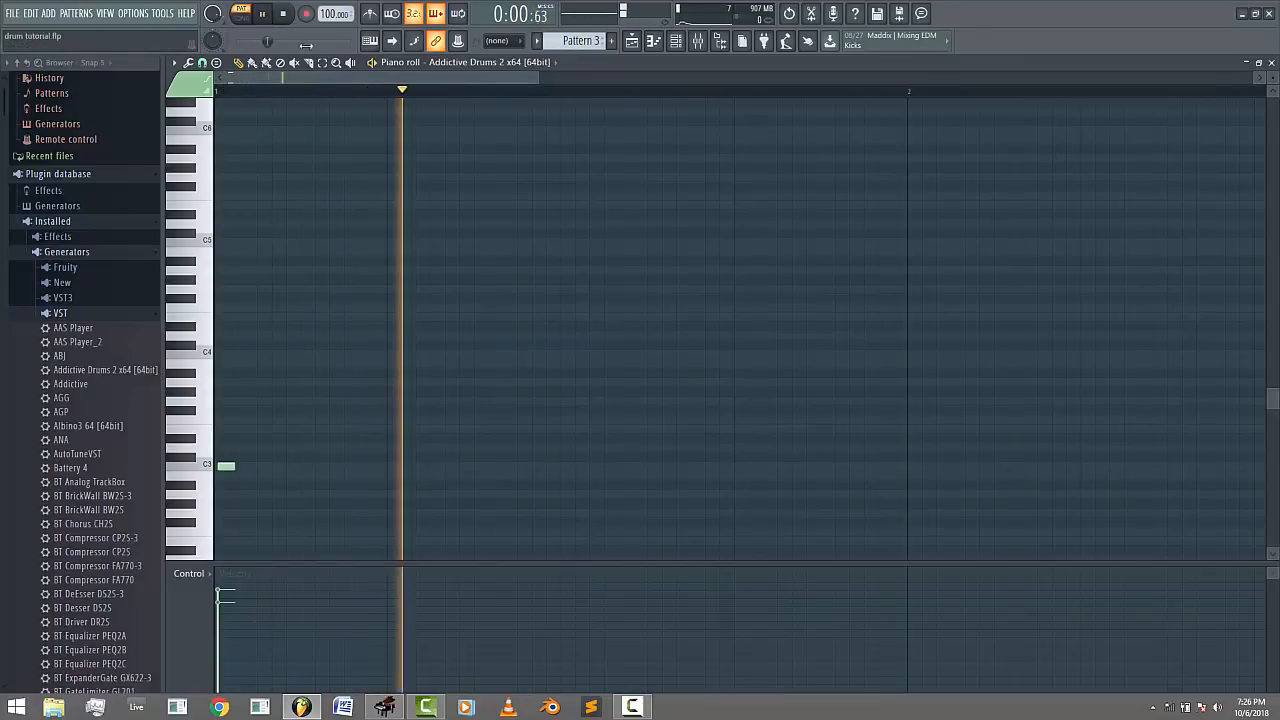
{"action": "scroll", "coordinate": [469, 284], "scroll_direction": "down", "scroll_amount": 5}
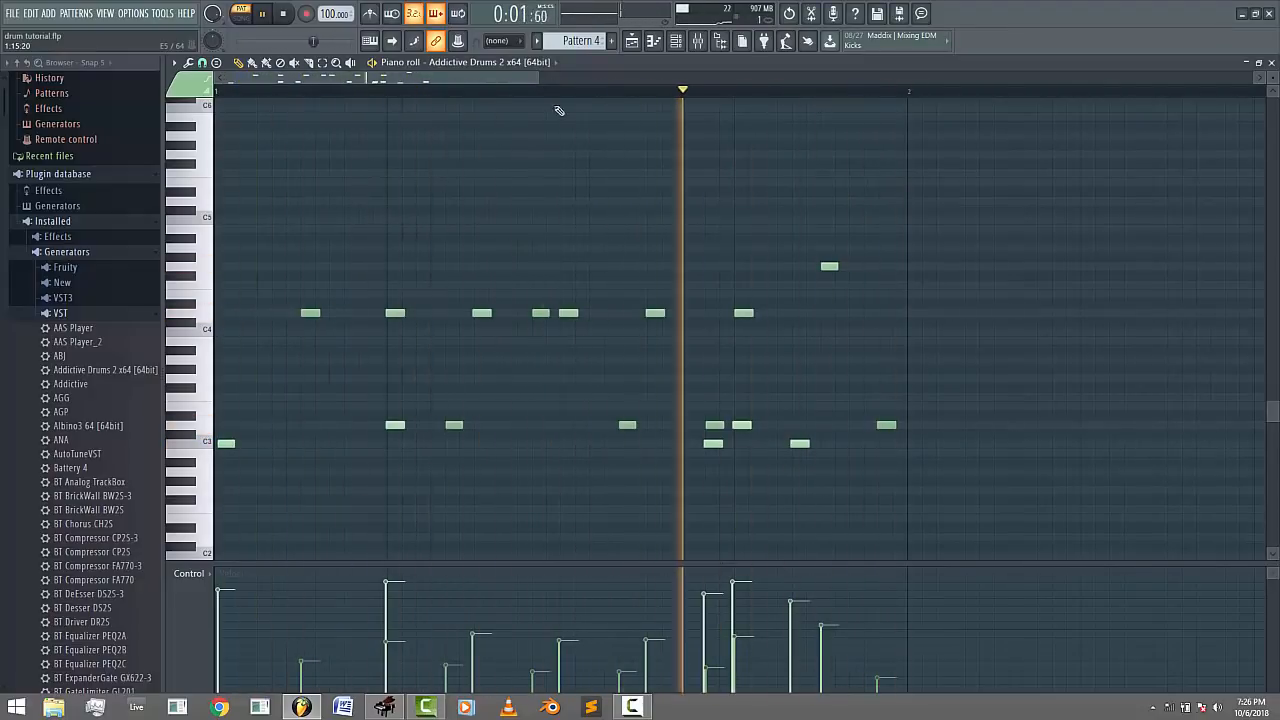
{"action": "left_click", "coordinate": [285, 15]}
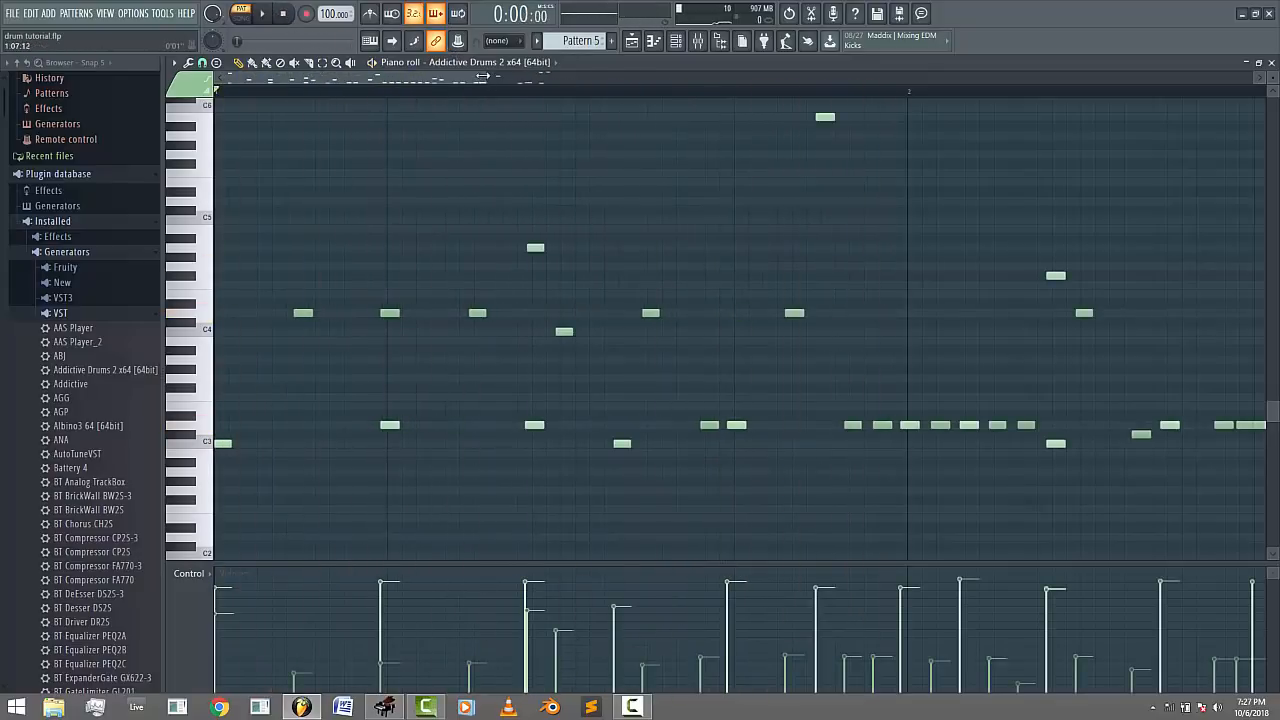
- Show all the notes of Pattern 5 in the piano roll and listen to its fill
{"action": "left_click_drag", "start_coordinate": [504, 77], "coordinate": [770, 64]}
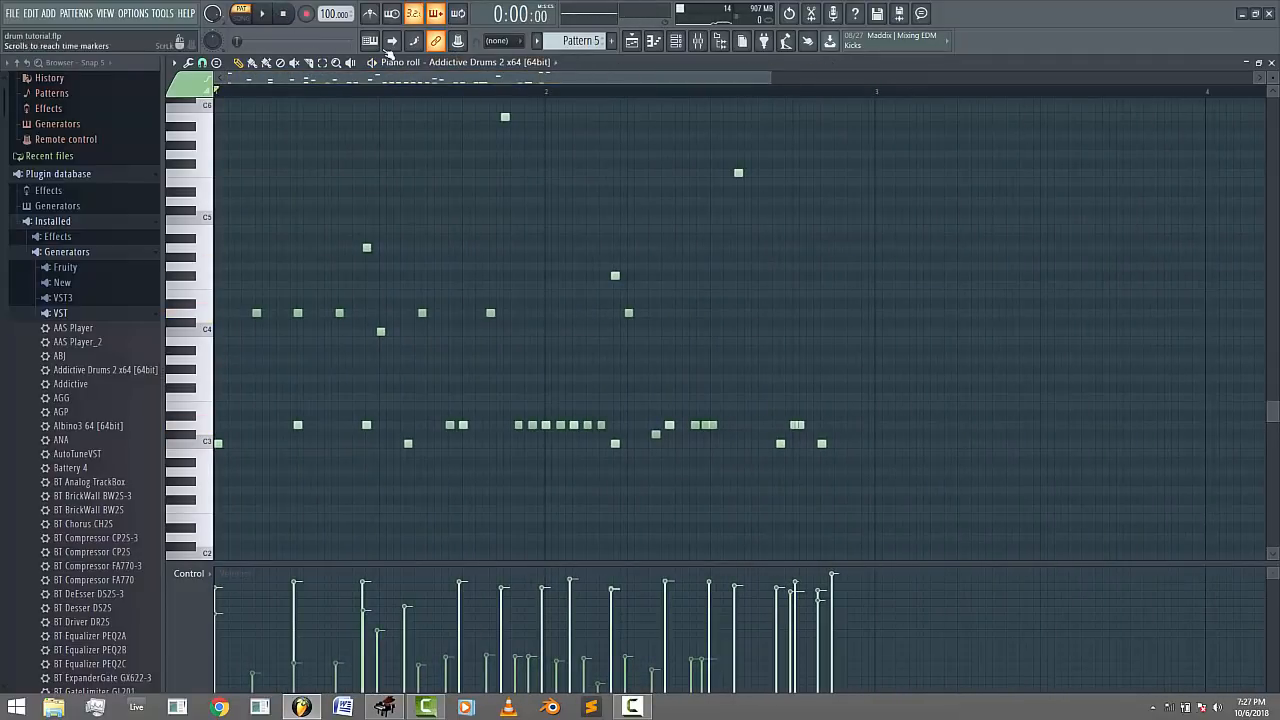
{"action": "left_click", "coordinate": [265, 14]}
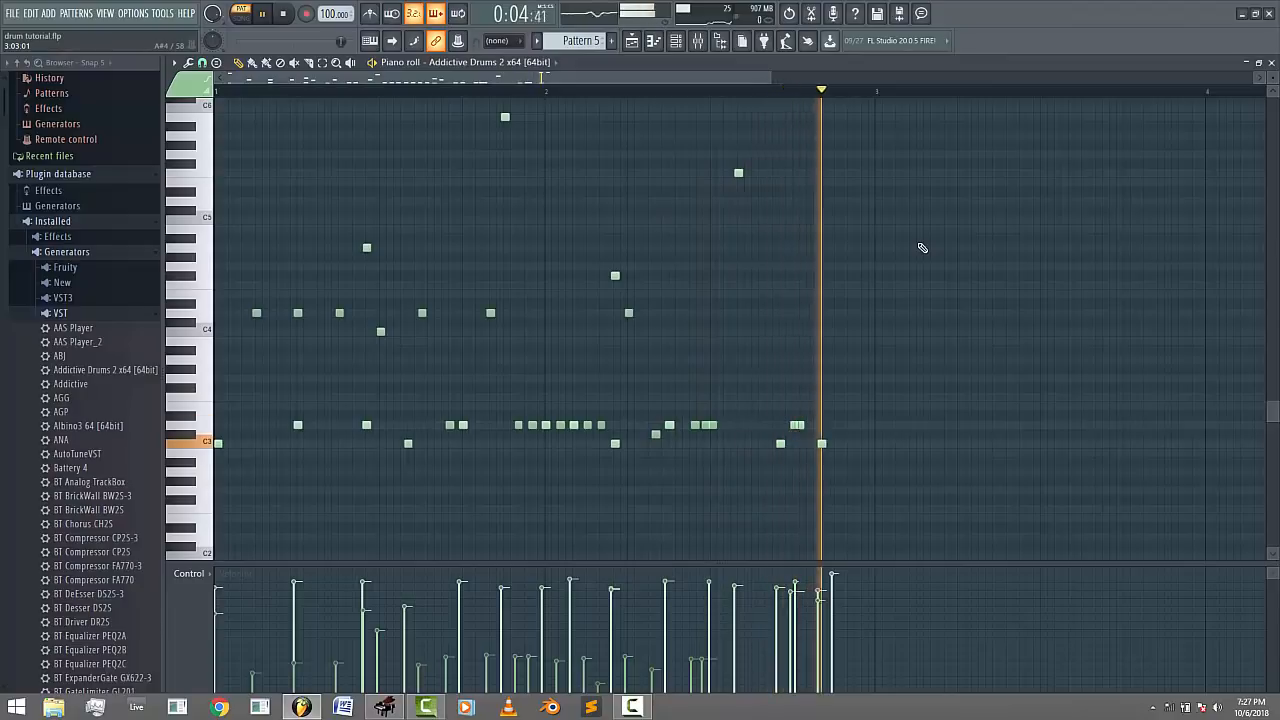
{"action": "scroll", "coordinate": [934, 251], "scroll_direction": "up", "scroll_amount": 3}
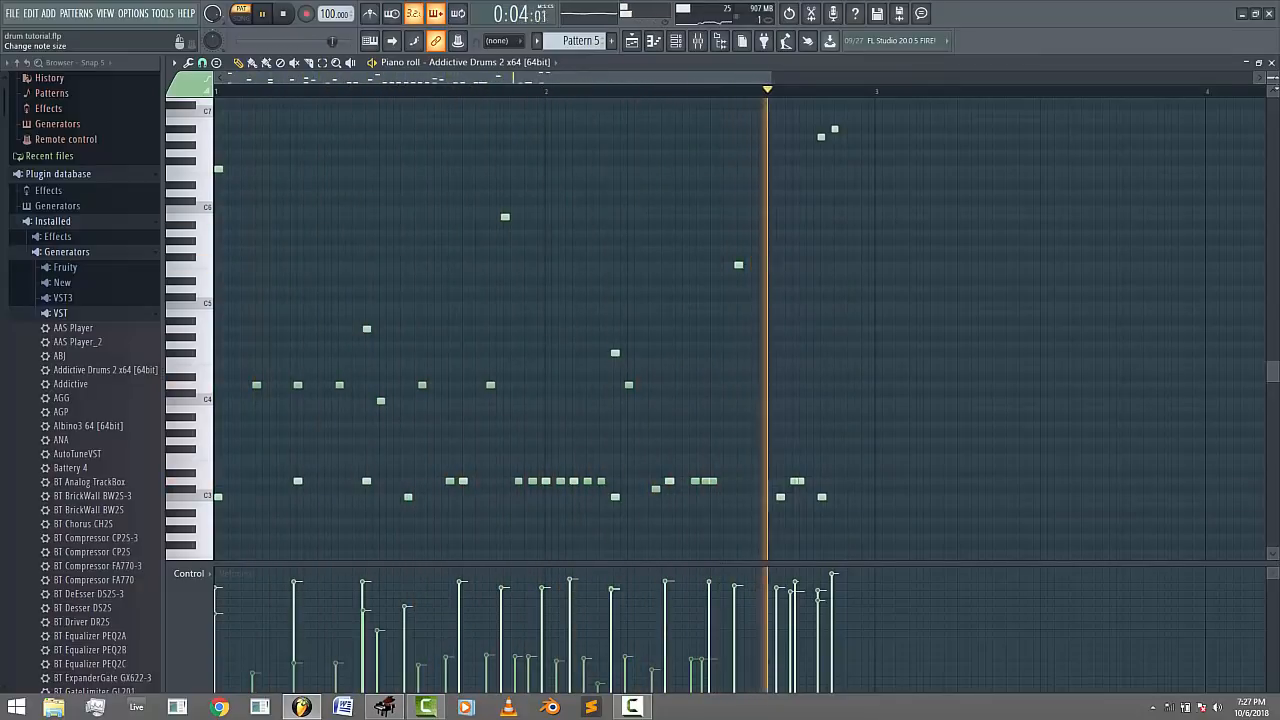
{"action": "left_click", "coordinate": [285, 14]}
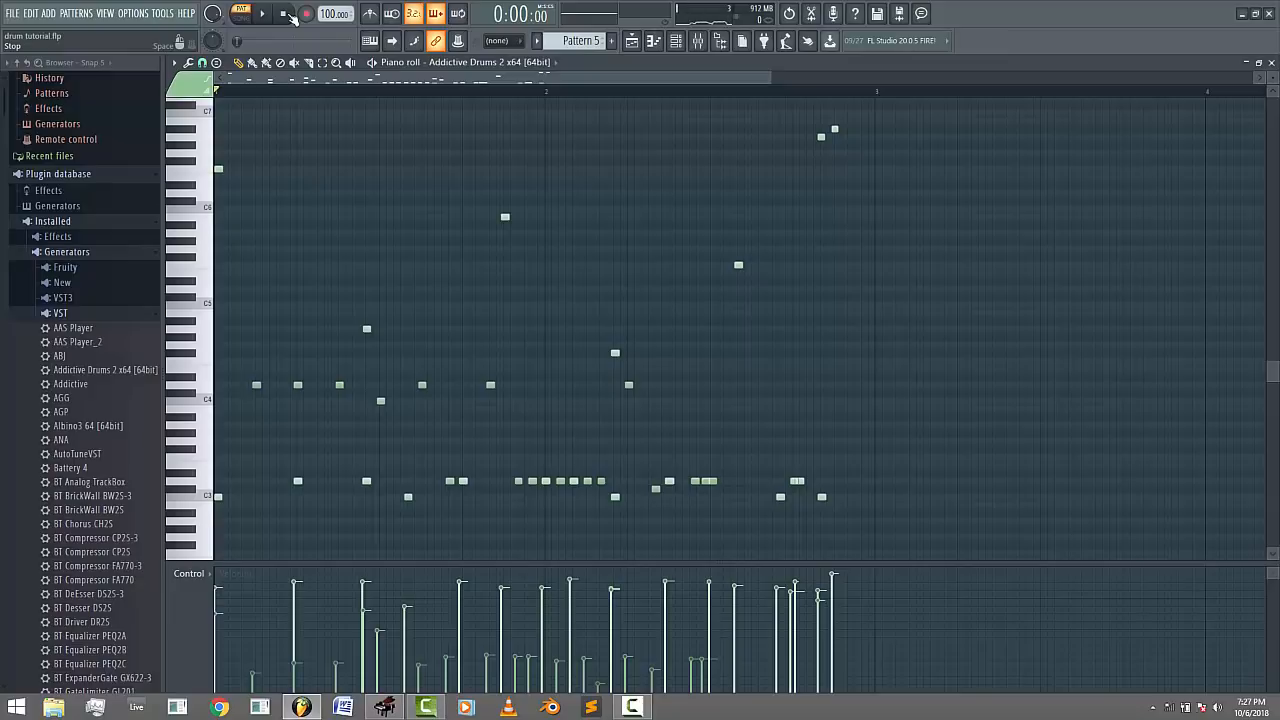
- Replay the Pattern 5 fill and preview individual drum sounds on the piano roll keys
{"action": "left_click", "coordinate": [263, 14]}
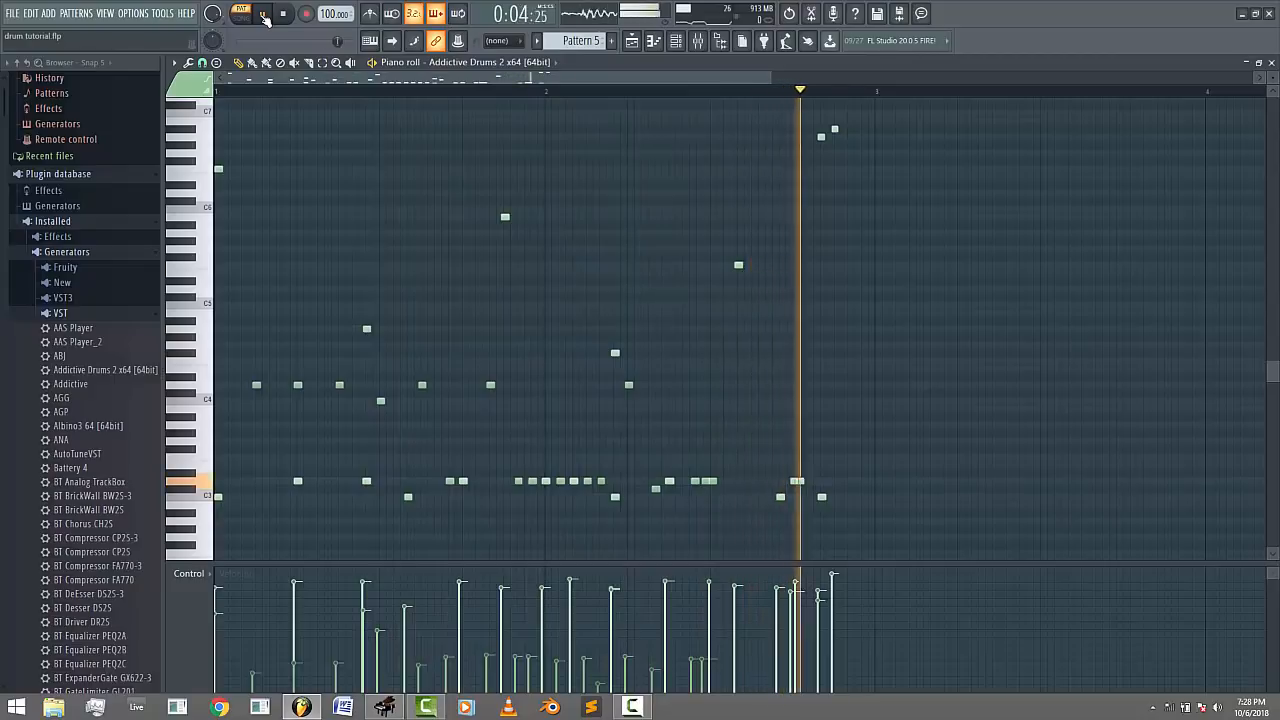
{"action": "key", "text": "space"}
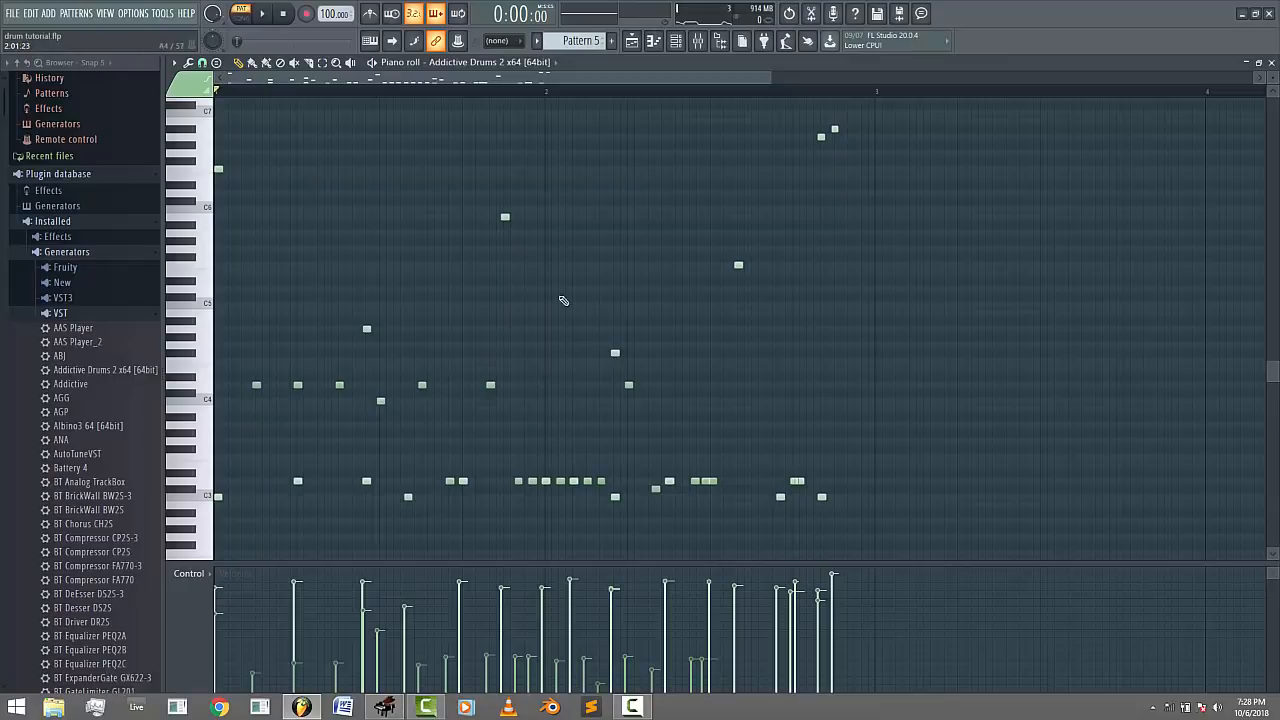
{"action": "left_click", "coordinate": [200, 222]}
{"action": "left_click", "coordinate": [208, 264]}
{"action": "key", "text": "space"}
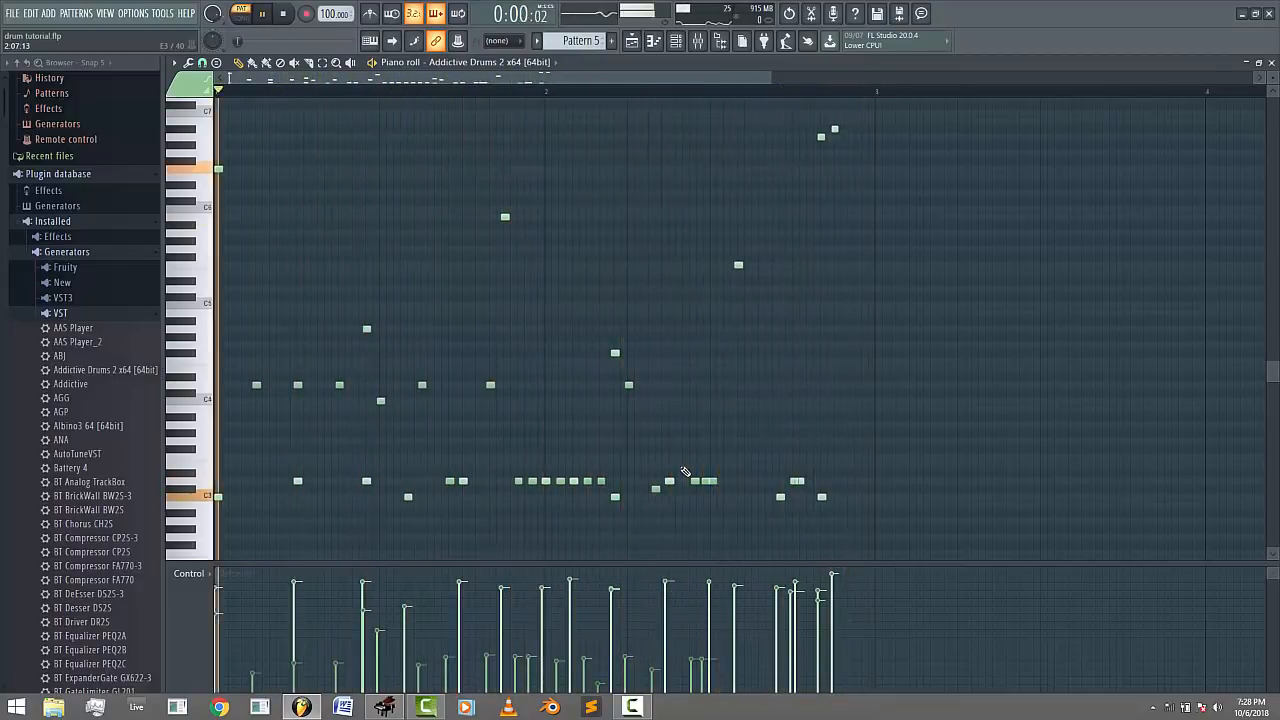
{"action": "key", "text": "space"}
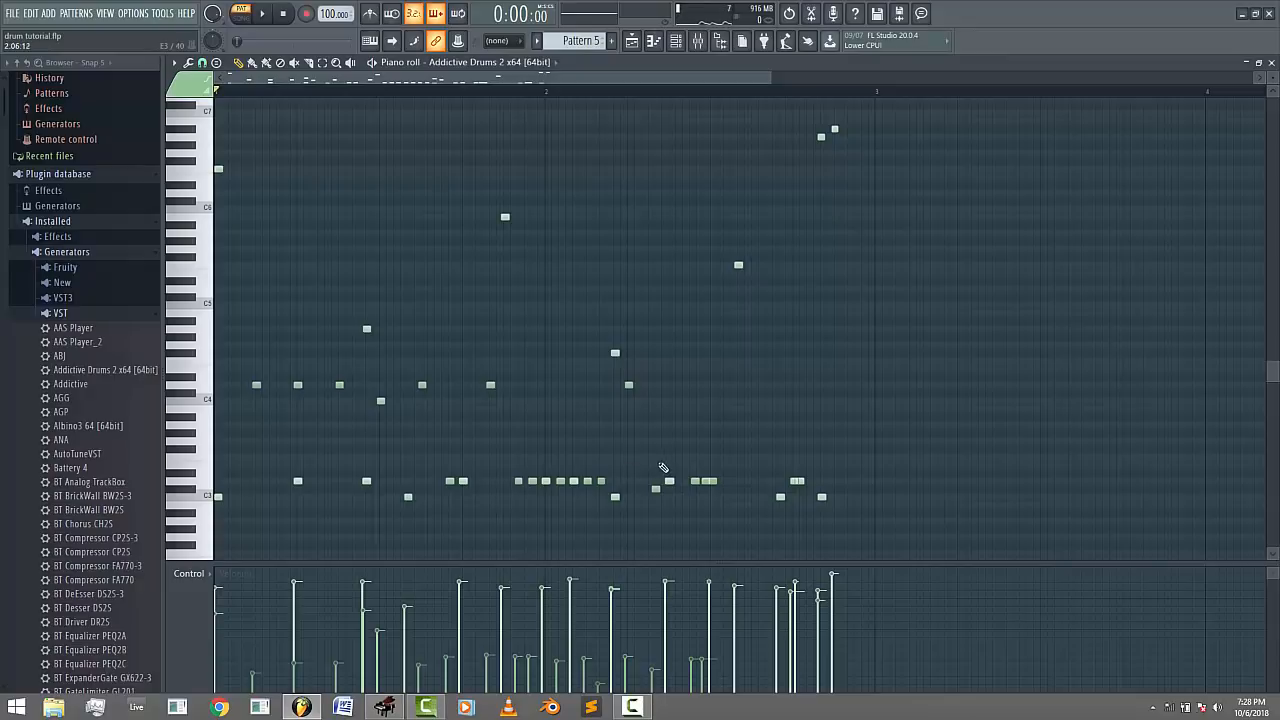
- Return to the playlist and select the new empty Pattern 7
{"action": "left_click", "coordinate": [631, 40]}
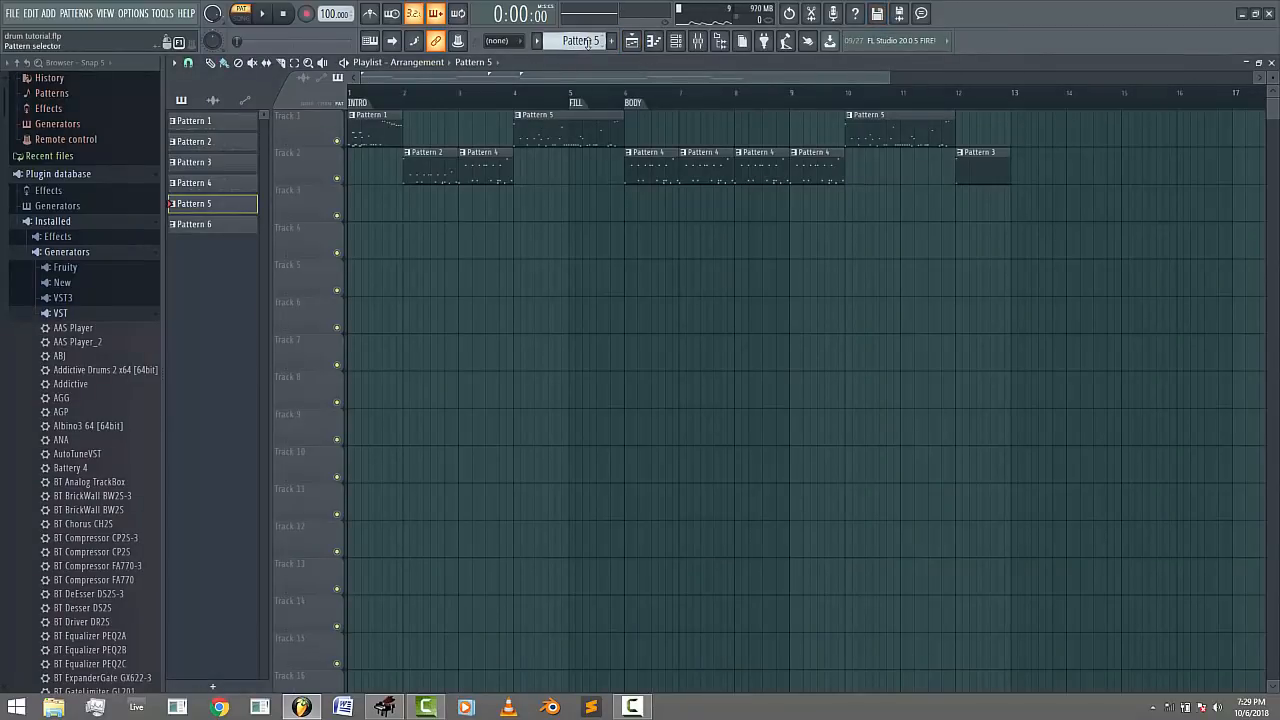
{"action": "scroll", "coordinate": [587, 41], "scroll_direction": "down", "scroll_amount": 1}
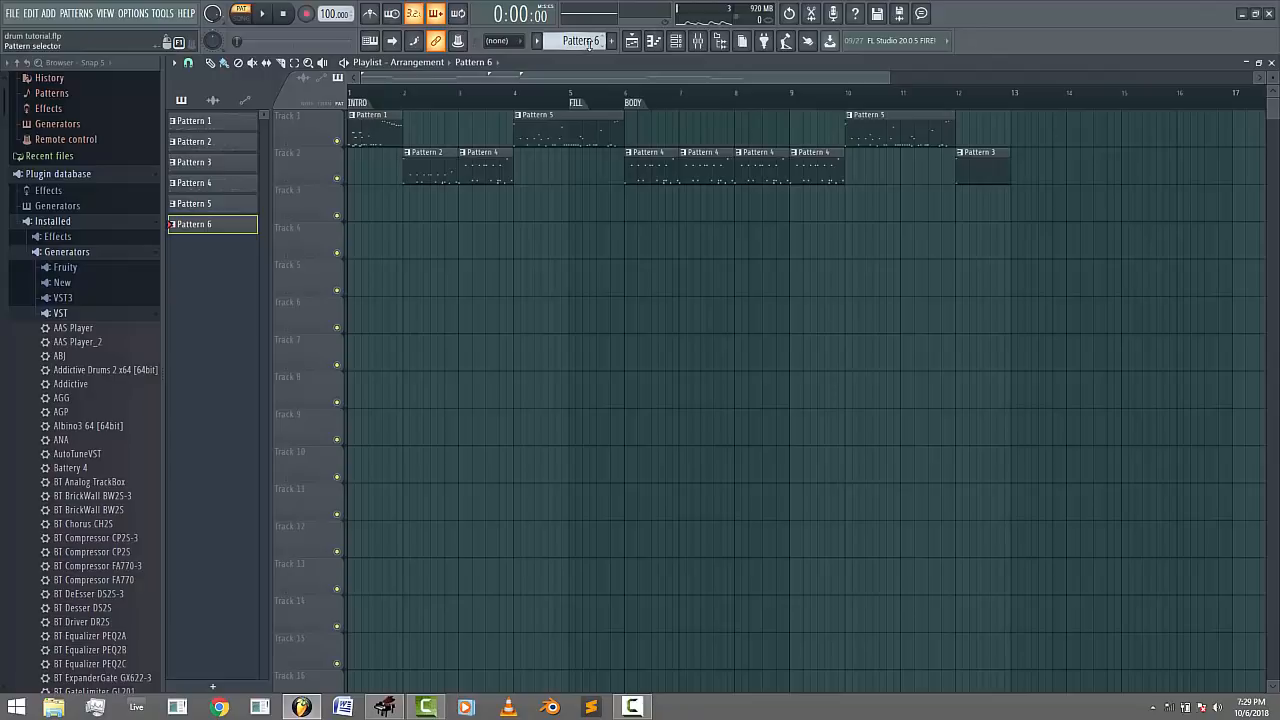
{"action": "scroll", "coordinate": [588, 45], "scroll_direction": "down", "scroll_amount": 1}
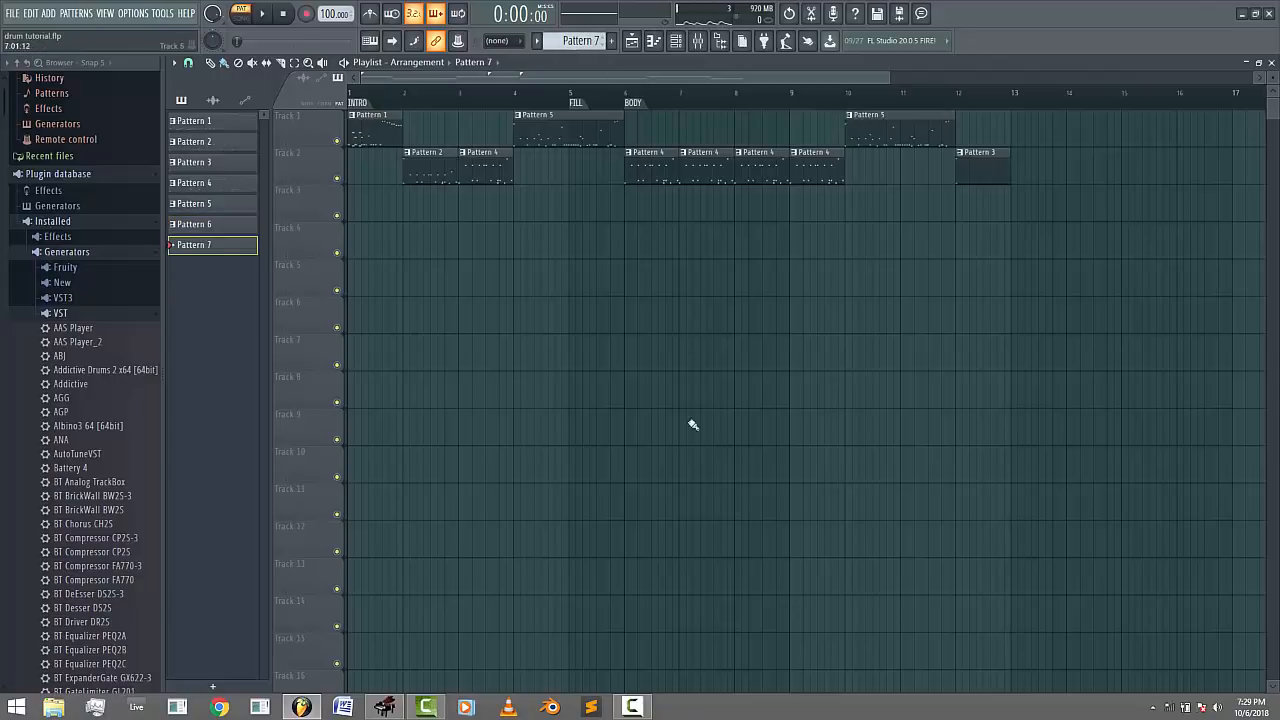
{"action": "mouse_move", "coordinate": [633, 707]}
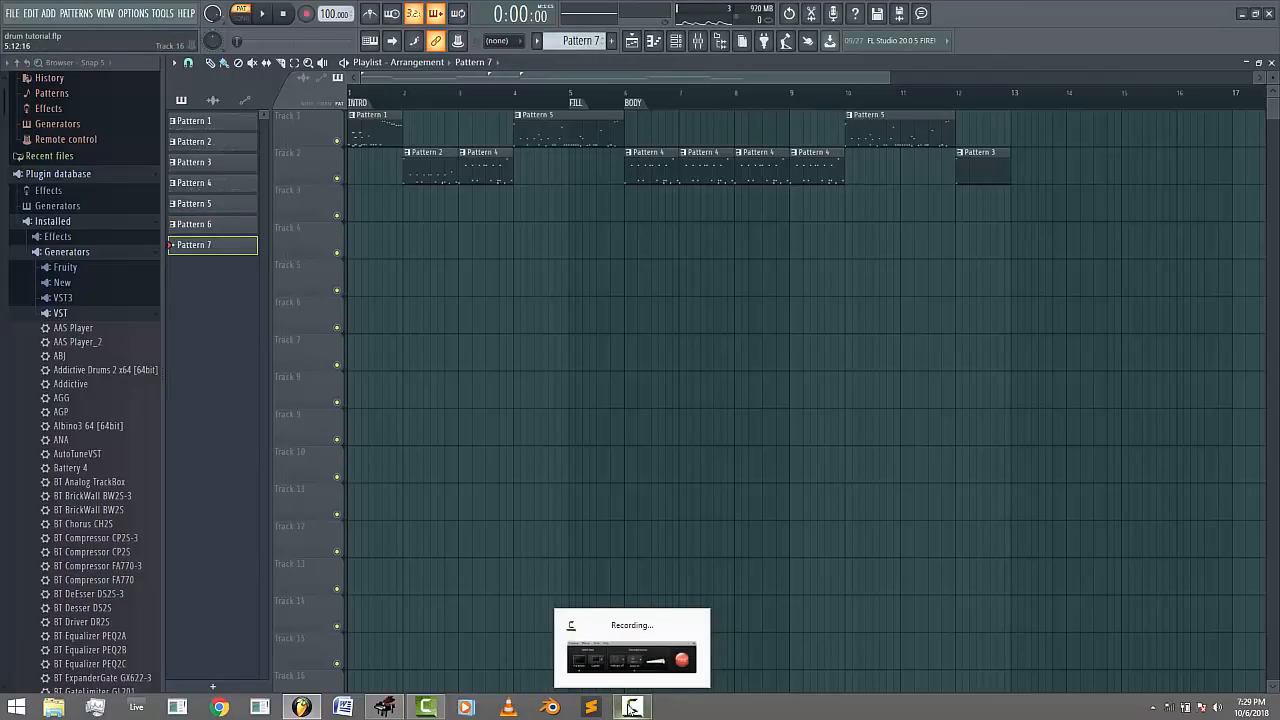
{"action": "left_click", "coordinate": [633, 707]}
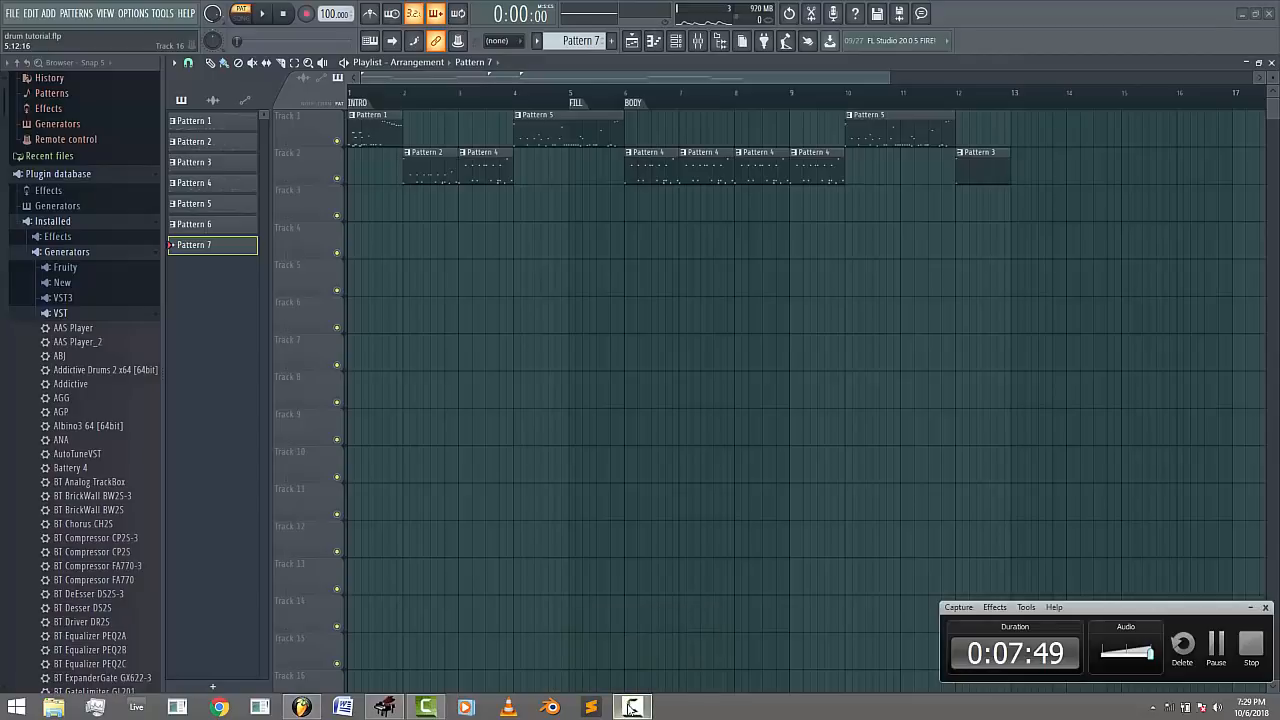
{"action": "left_click", "coordinate": [633, 710]}
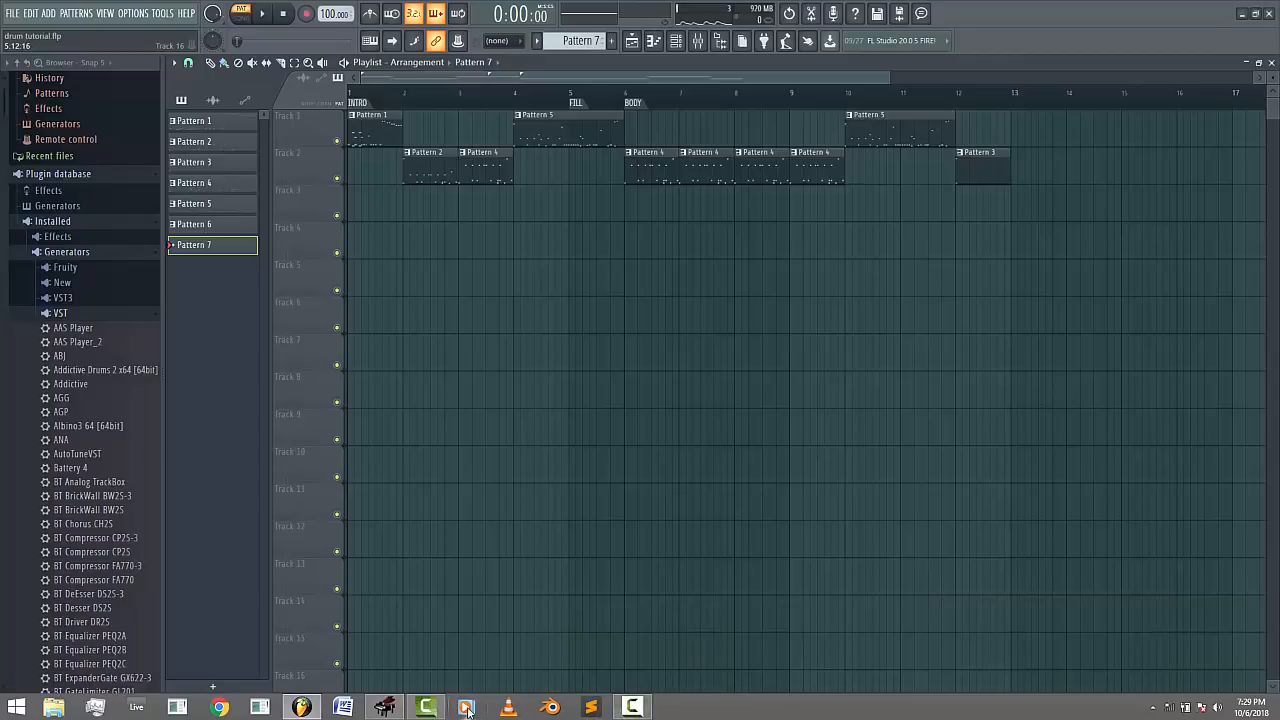
{"action": "mouse_move", "coordinate": [433, 710]}
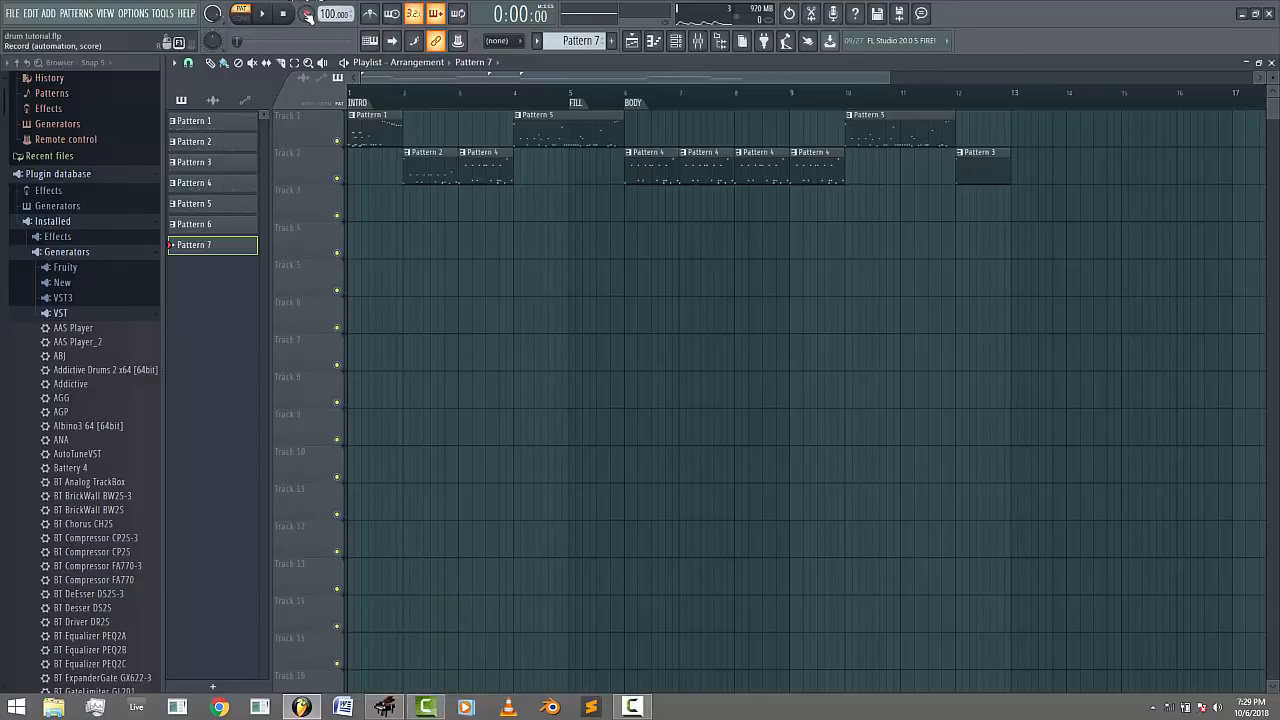
- Record a chord progression into Pattern 7 with the Lounge Lizard EP-4 using the Virtual MIDI Piano Keyboard and switch to song mode
{"action": "left_click", "coordinate": [388, 708]}
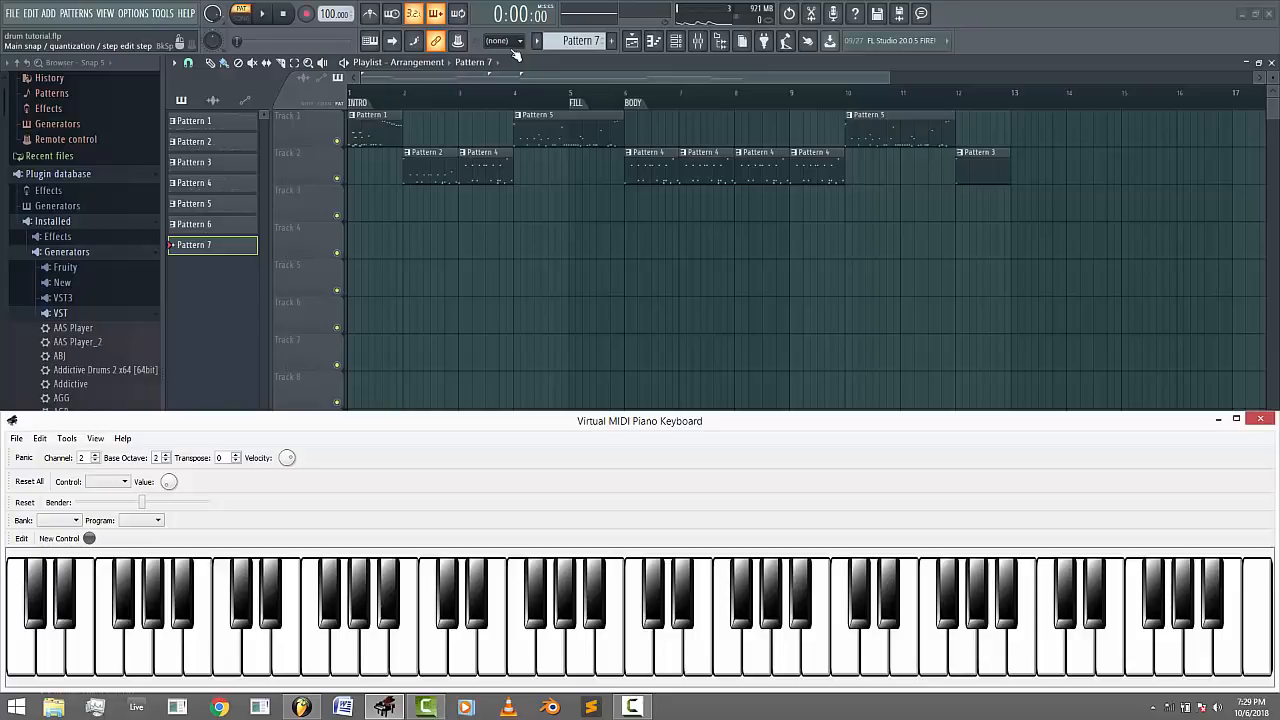
{"action": "key", "text": "F6"}
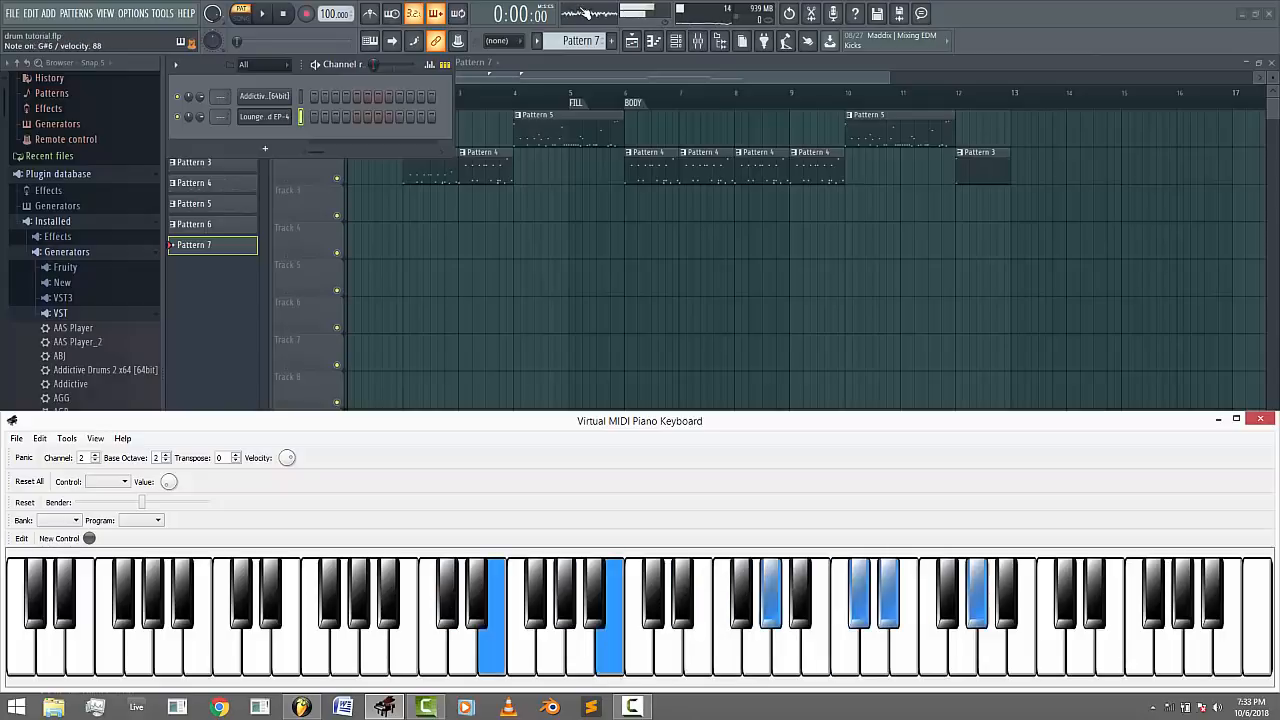
{"action": "left_click", "coordinate": [309, 14]}
{"action": "left_click", "coordinate": [640, 418]}
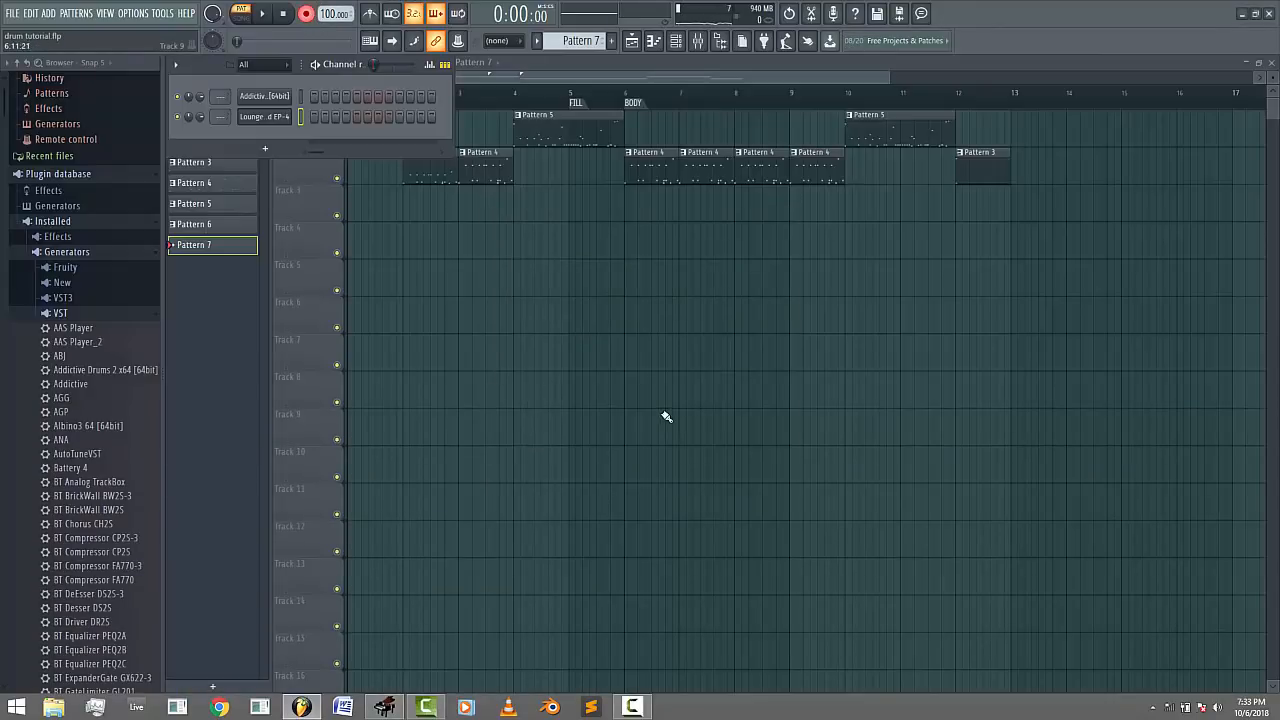
{"action": "left_click", "coordinate": [384, 707]}
{"action": "left_click", "coordinate": [267, 15]}
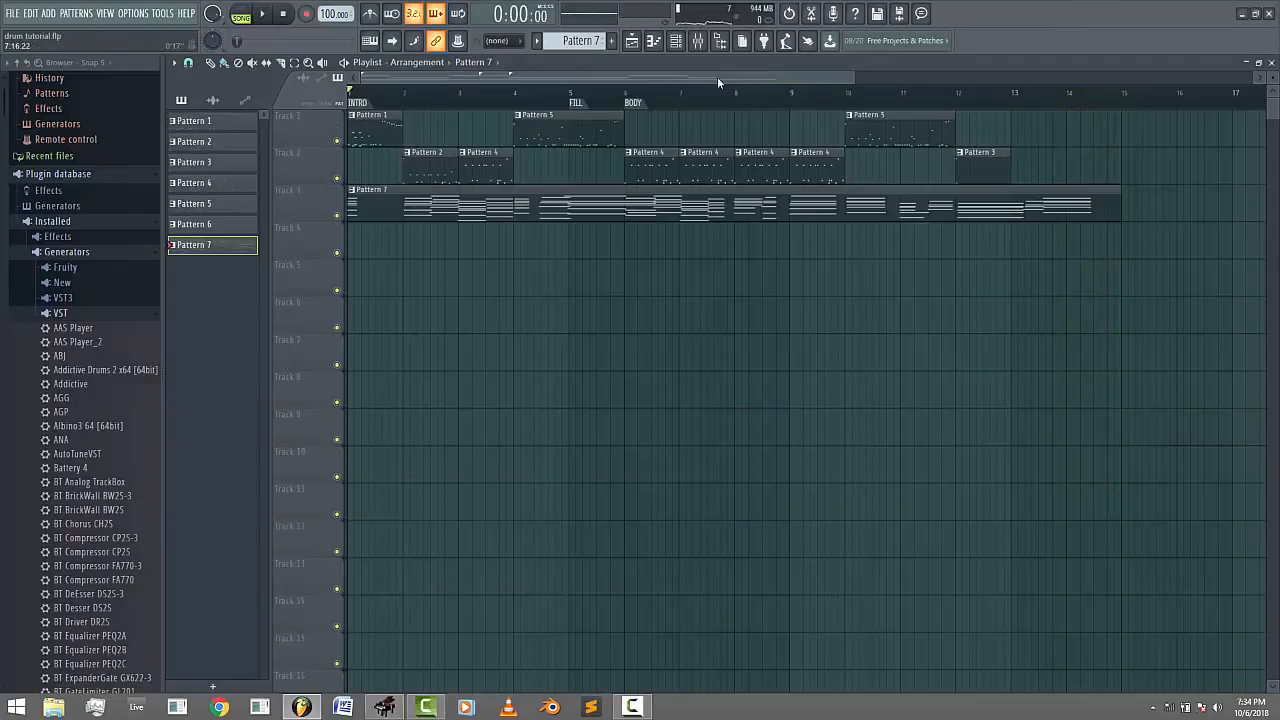
- Open the Pattern 7 chords in the piano roll and delete the stray chord notes at the start of bar 1
{"action": "double_click", "coordinate": [634, 193]}
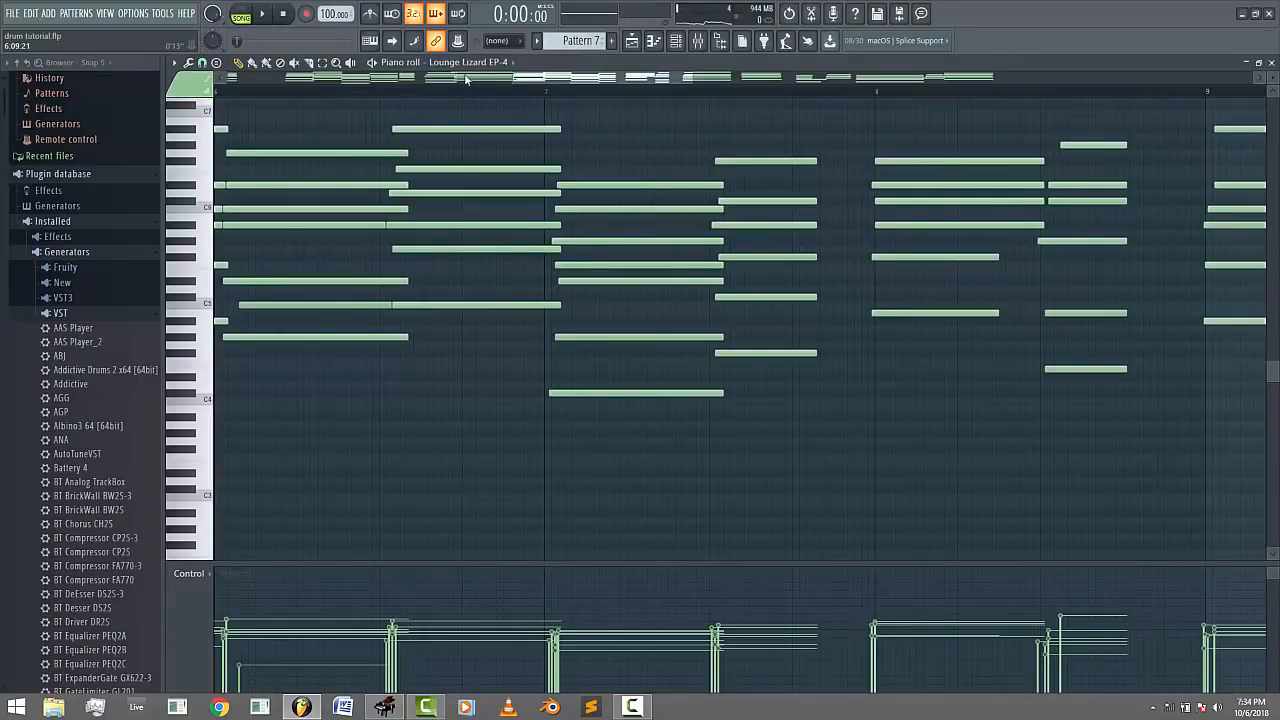
{"action": "left_click_drag", "start_coordinate": [514, 75], "coordinate": [111, 106]}
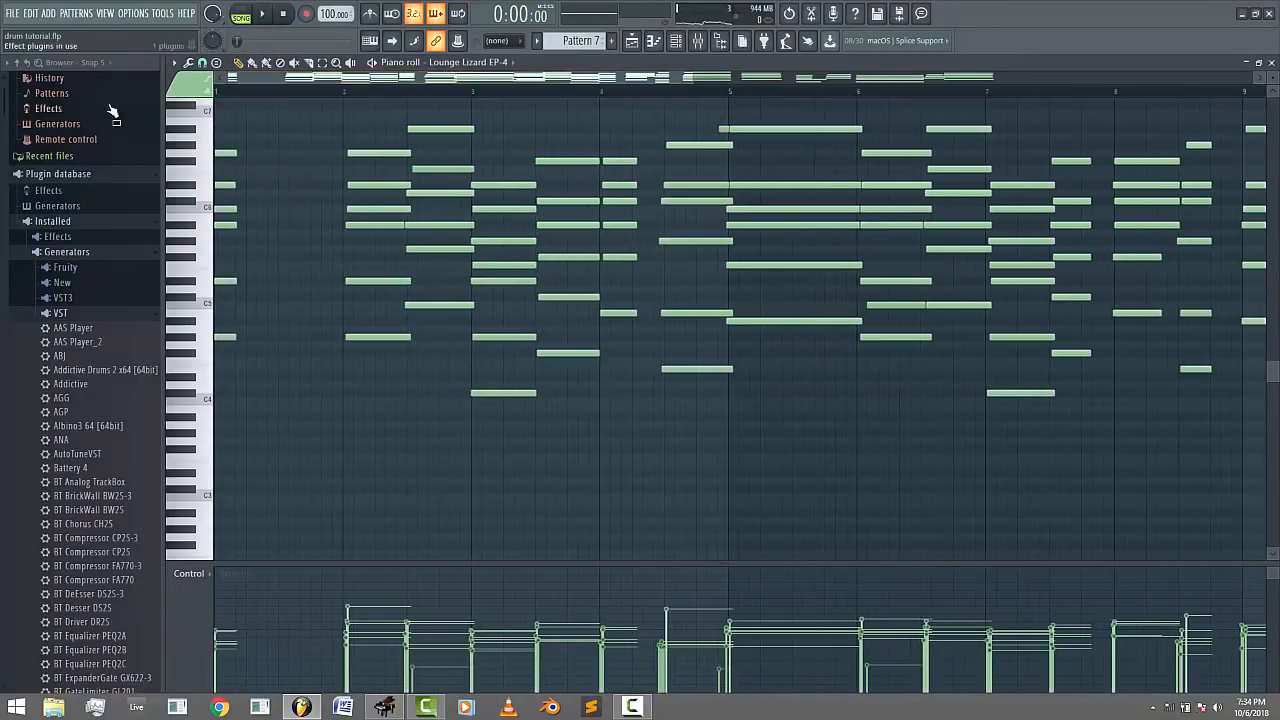
{"action": "right_click", "coordinate": [226, 153]}
{"action": "right_click", "coordinate": [228, 337]}
{"action": "right_click", "coordinate": [226, 281]}
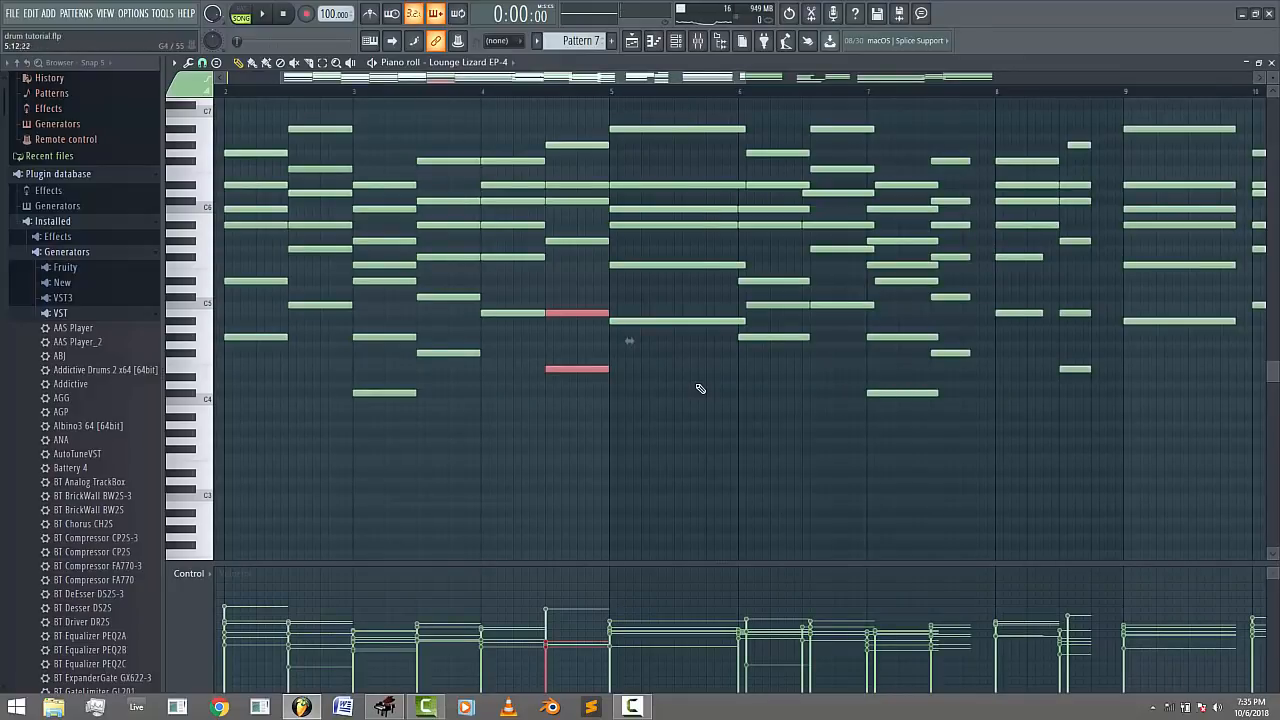
- Adjust the lengths of the bar 5 chord notes in Pattern 7 so they all end exactly at bar 6
{"action": "left_click_drag", "start_coordinate": [702, 341], "coordinate": [673, 103]}
{"action": "left_click_drag", "start_coordinate": [744, 129], "coordinate": [740, 129]}
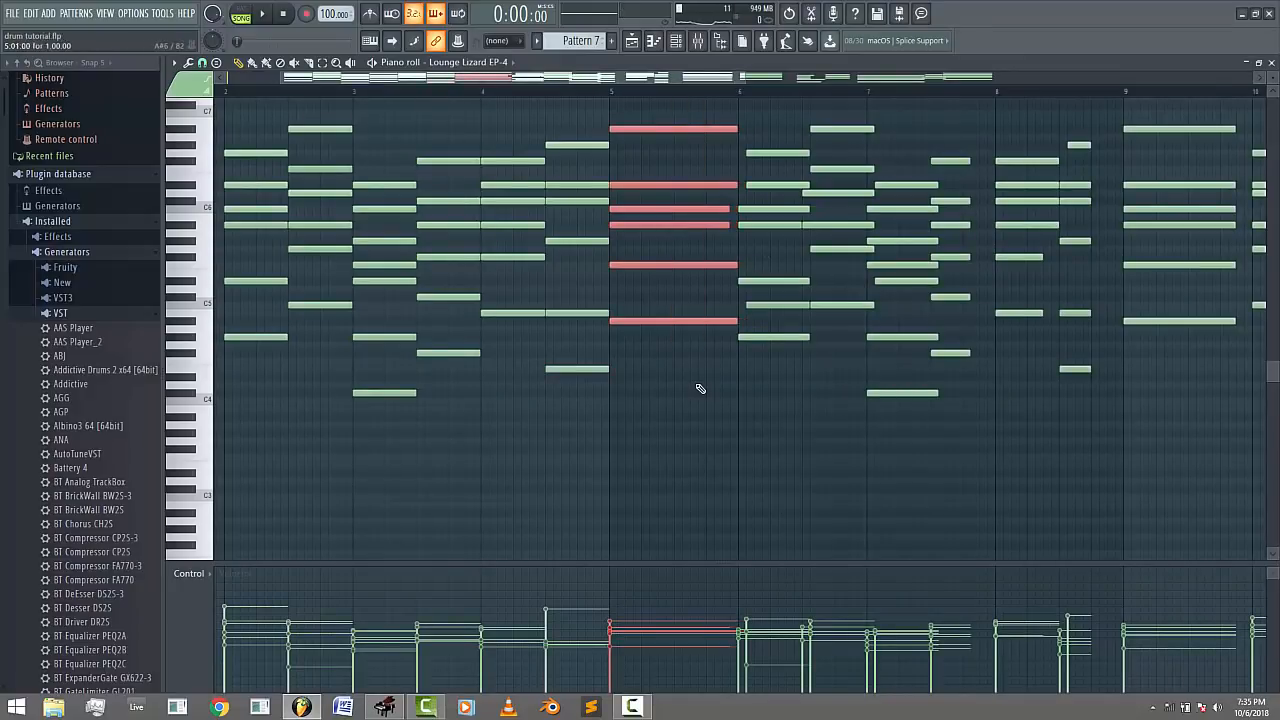
{"action": "left_click", "coordinate": [640, 496]}
{"action": "key", "text": "ctrl+z"}
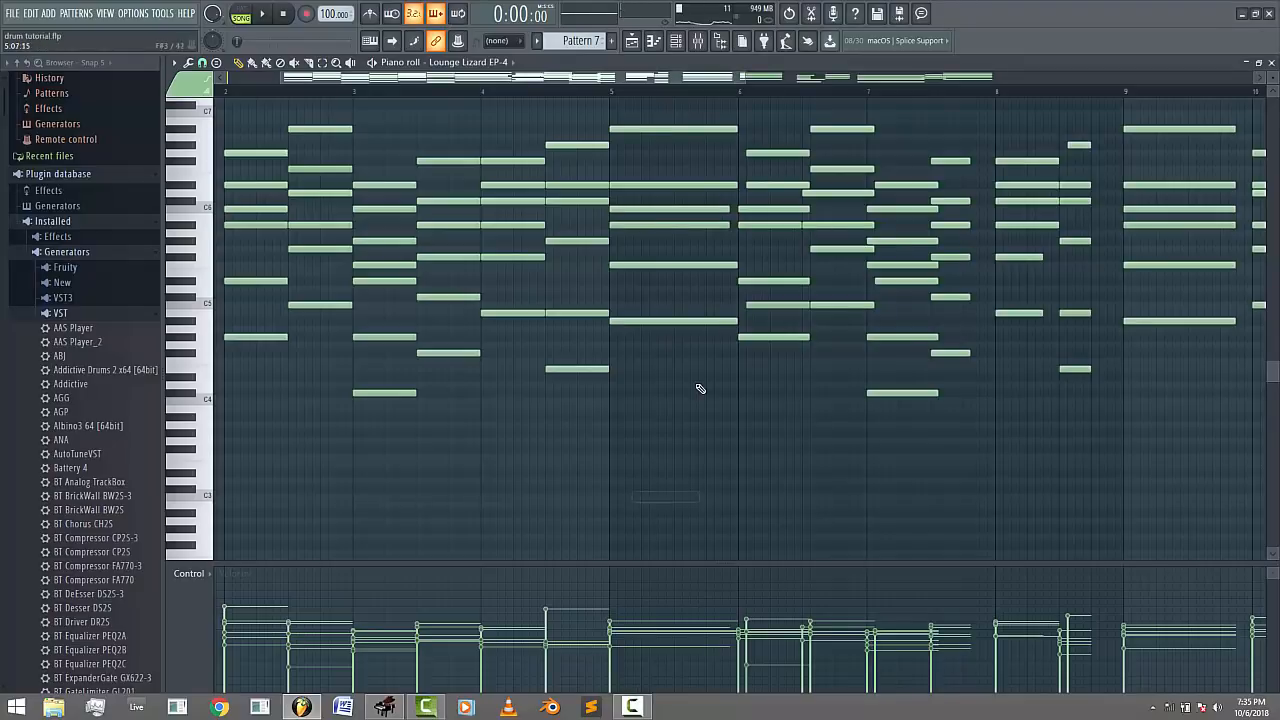
{"action": "left_click_drag", "start_coordinate": [733, 237], "coordinate": [757, 217]}
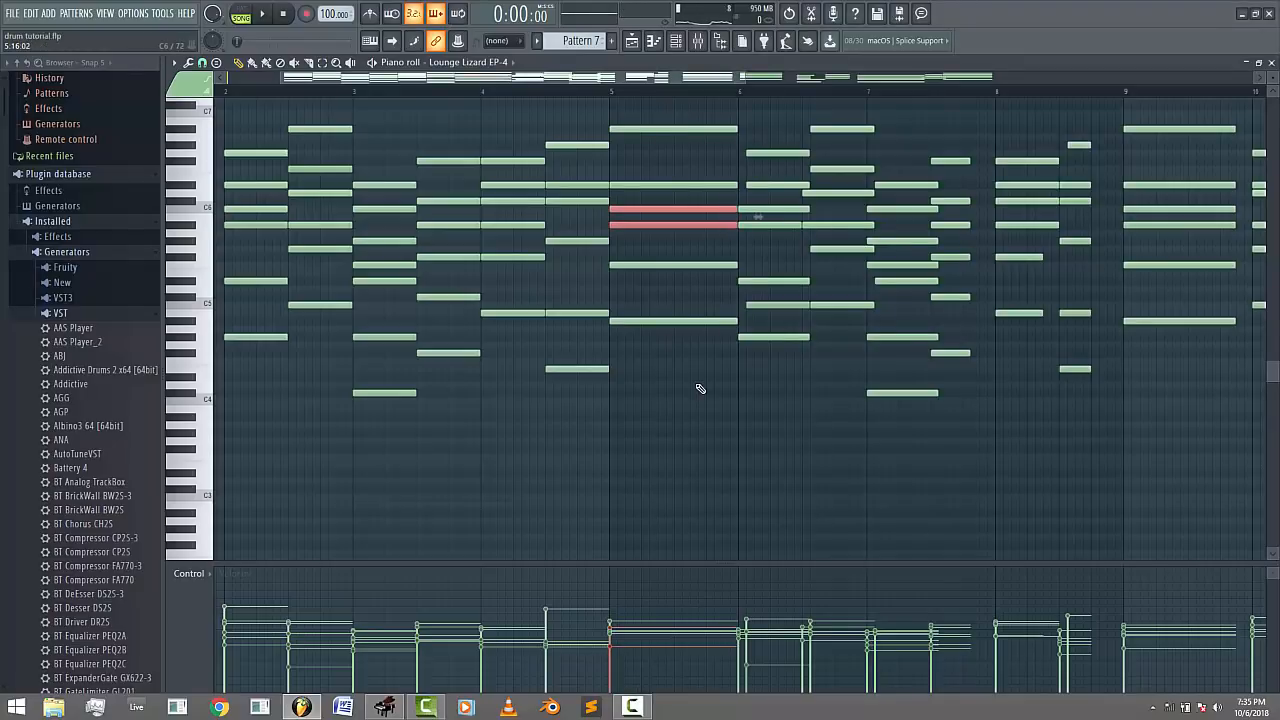
{"action": "scroll", "coordinate": [700, 388], "scroll_direction": "down", "scroll_amount": 4}
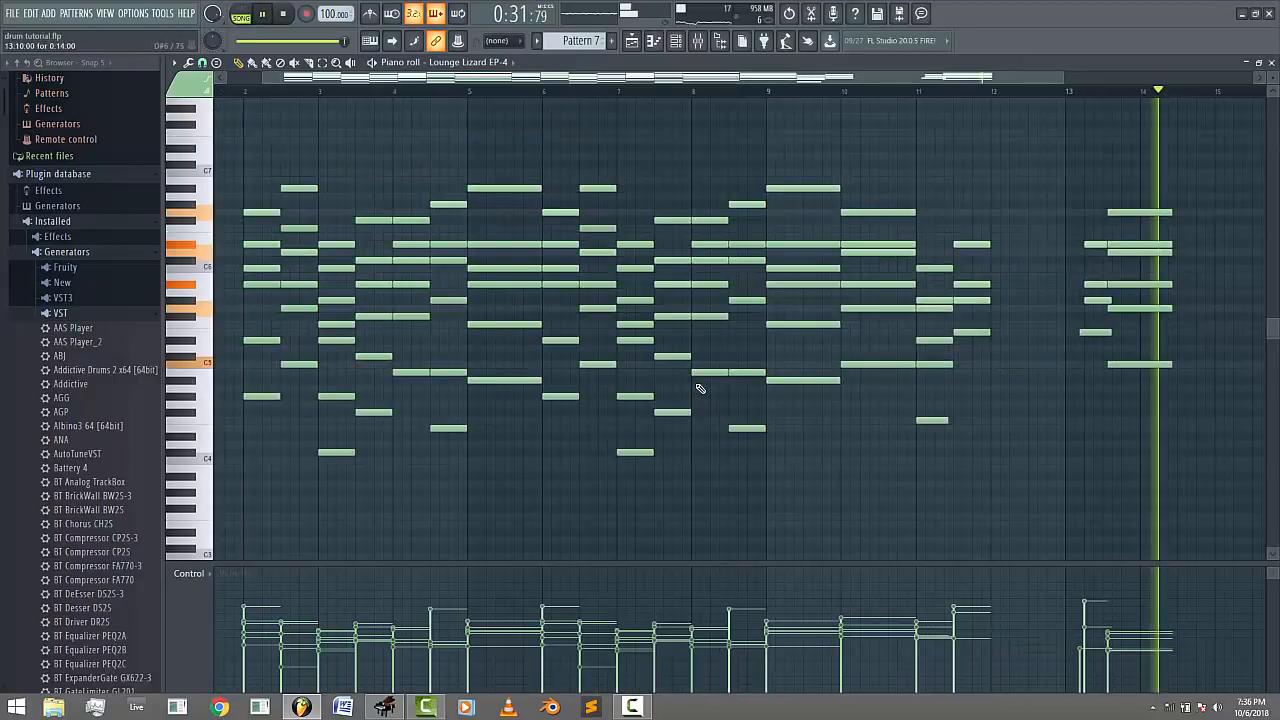
- Move the last chord of Pattern 7 to the start of bar 12 and extend its notes to bar 13
{"action": "left_click_drag", "start_coordinate": [1102, 384], "coordinate": [1072, 212]}
{"action": "left_click_drag", "start_coordinate": [1122, 288], "coordinate": [1075, 288]}
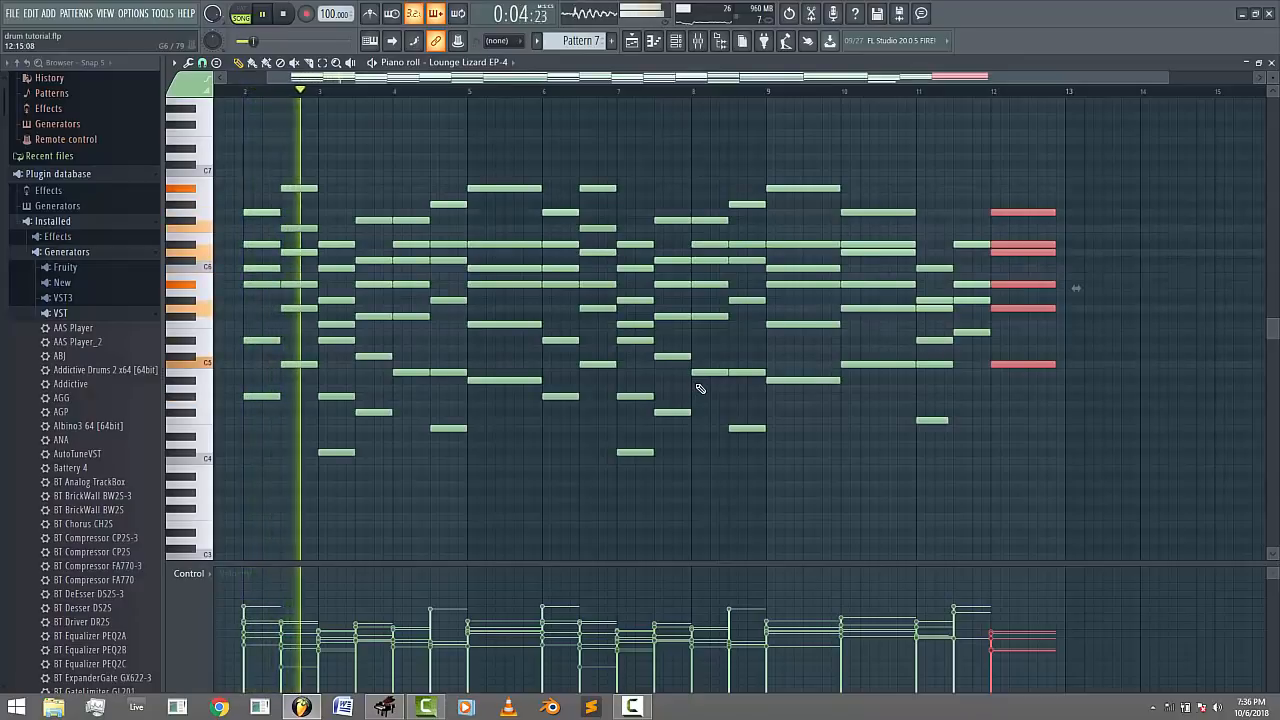
{"action": "left_click_drag", "start_coordinate": [1076, 288], "coordinate": [1085, 288]}
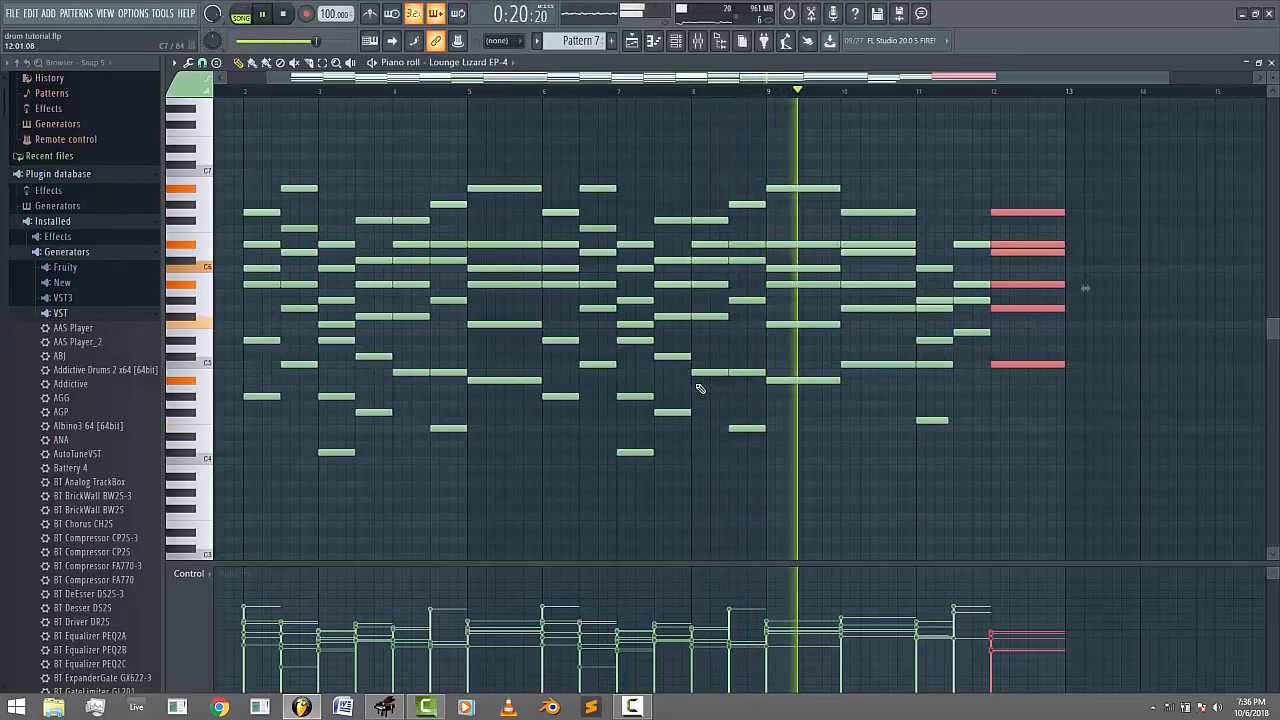
- Return to the playlist, stop playback and trim the start of the Pattern 7 clip on Track 3 to bar 2
{"action": "key", "text": "F5"}
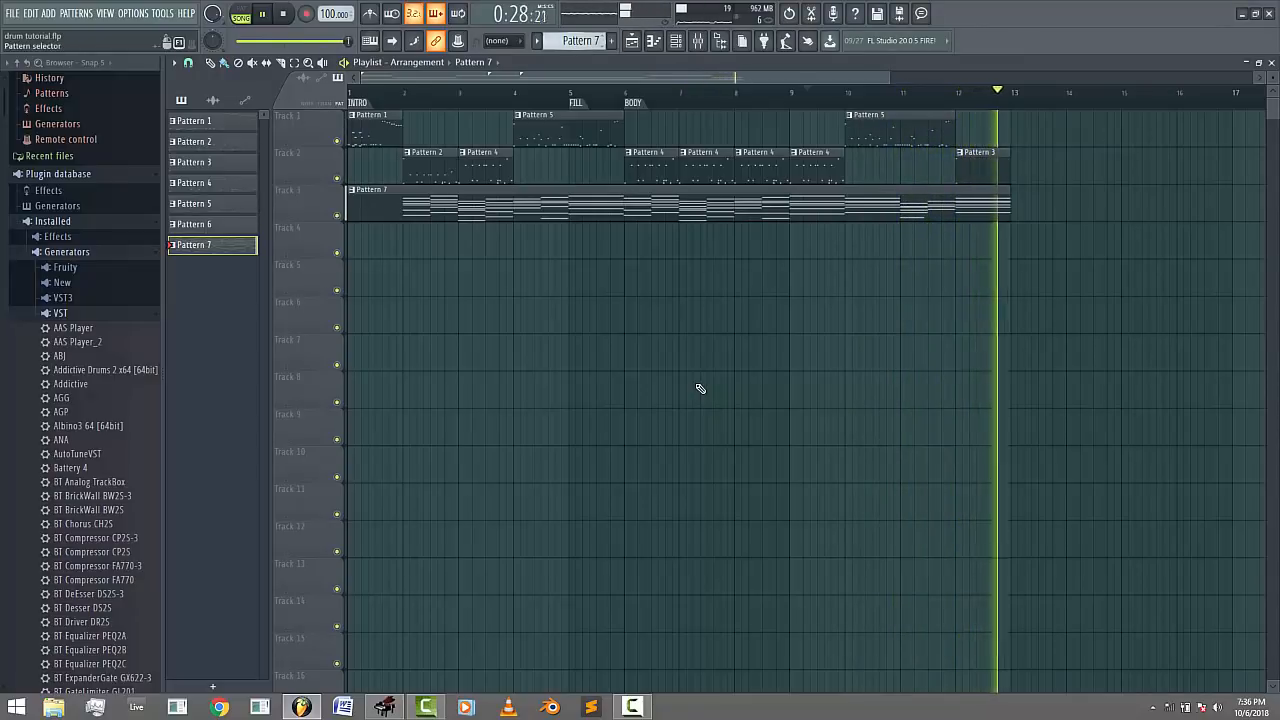
{"action": "key", "text": "space"}
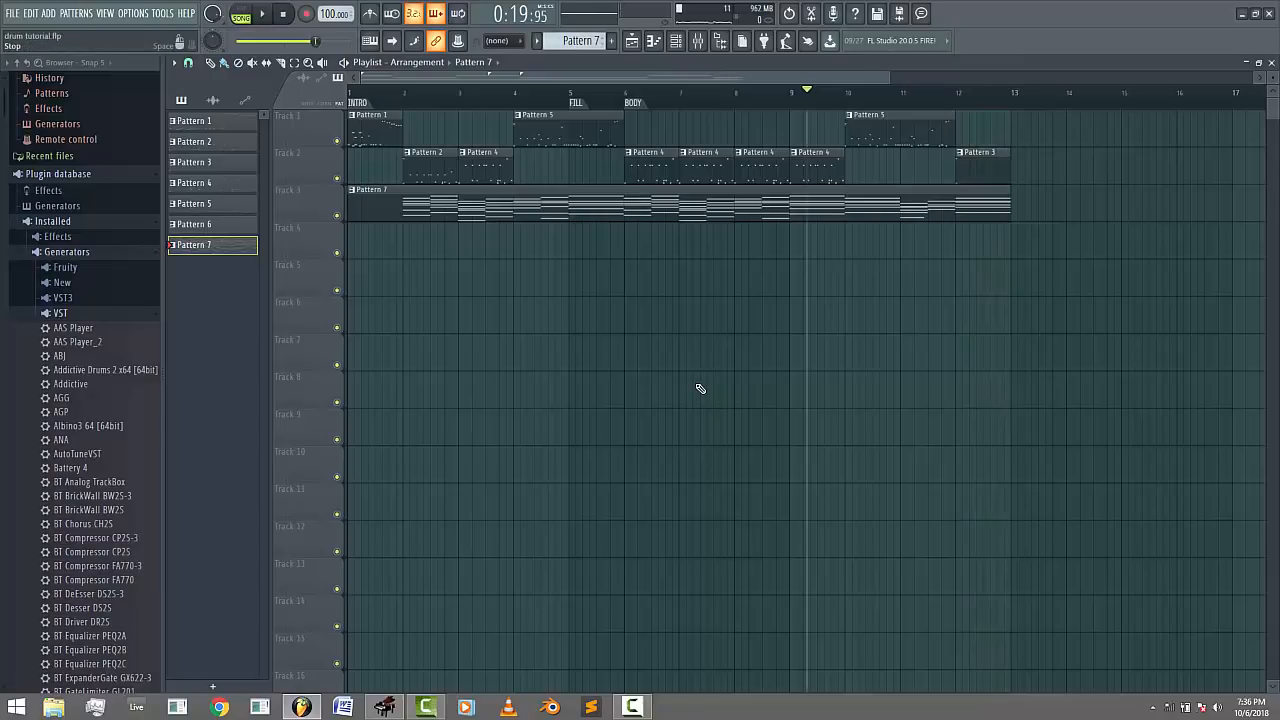
{"action": "key", "text": "Home"}
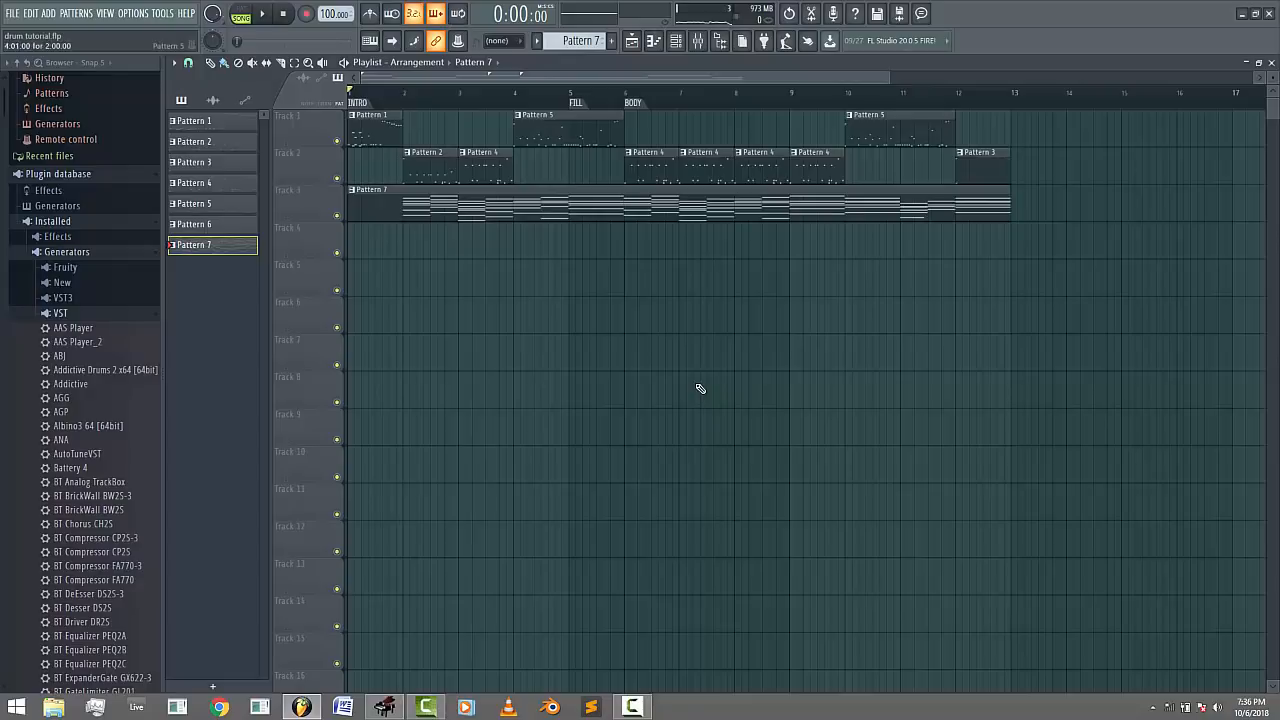
{"action": "scroll", "coordinate": [700, 388], "scroll_direction": "down", "scroll_amount": 2}
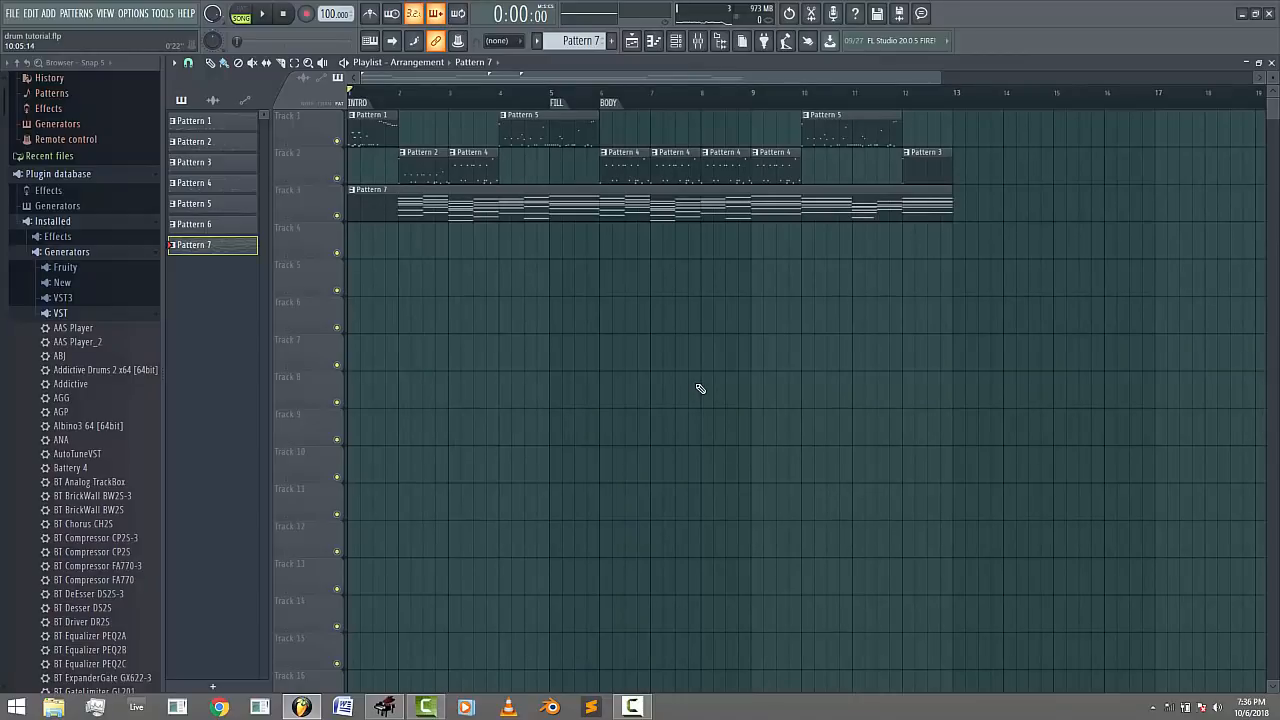
{"action": "scroll", "coordinate": [700, 388], "scroll_direction": "down", "scroll_amount": 1}
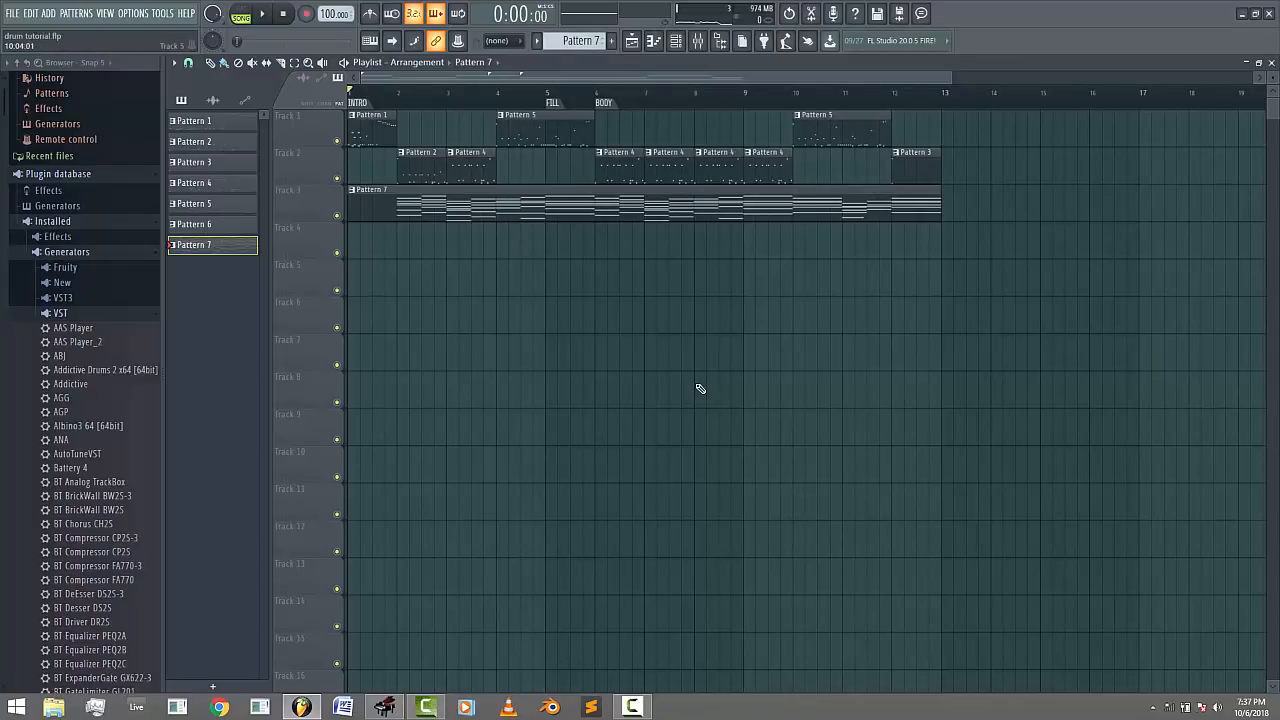
{"action": "left_click_drag", "start_coordinate": [350, 204], "coordinate": [401, 204]}
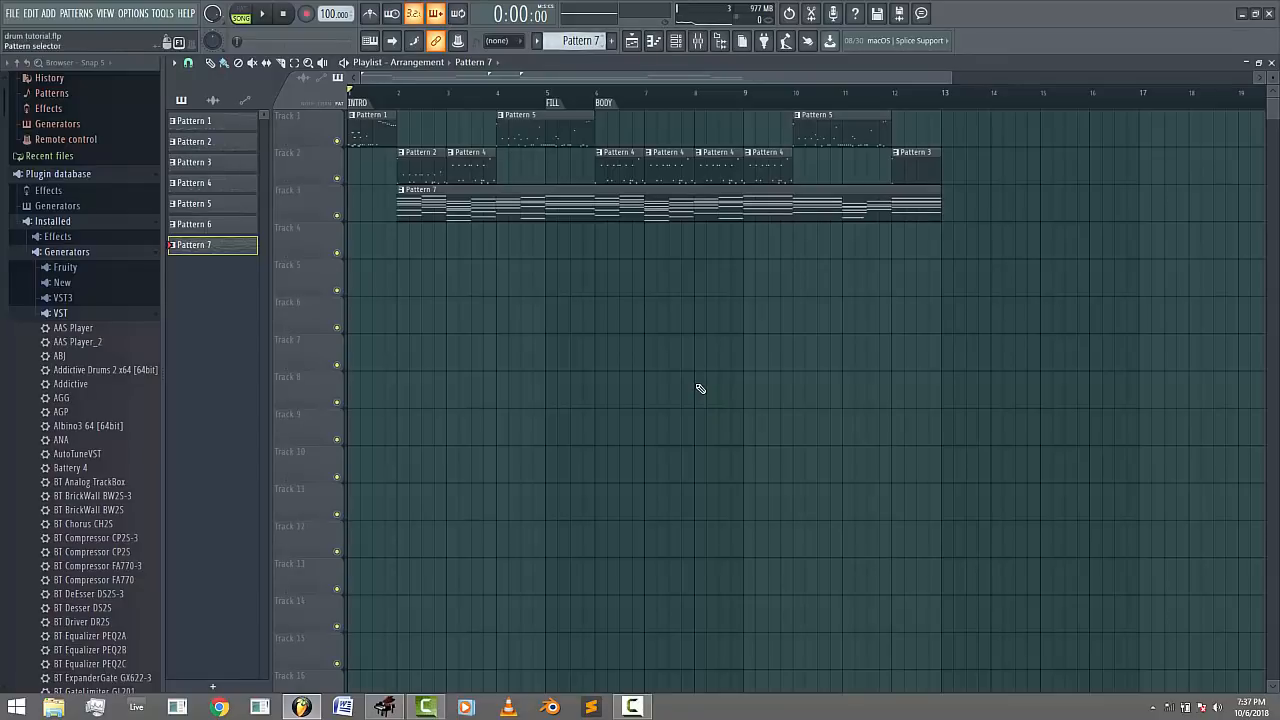
- Mute Tracks 1 and 2 and place a clip of a new Pattern 8 at bar 1 of Track 4
{"action": "key", "text": "KP_Add"}
{"action": "key", "text": "1"}
{"action": "key", "text": "2"}
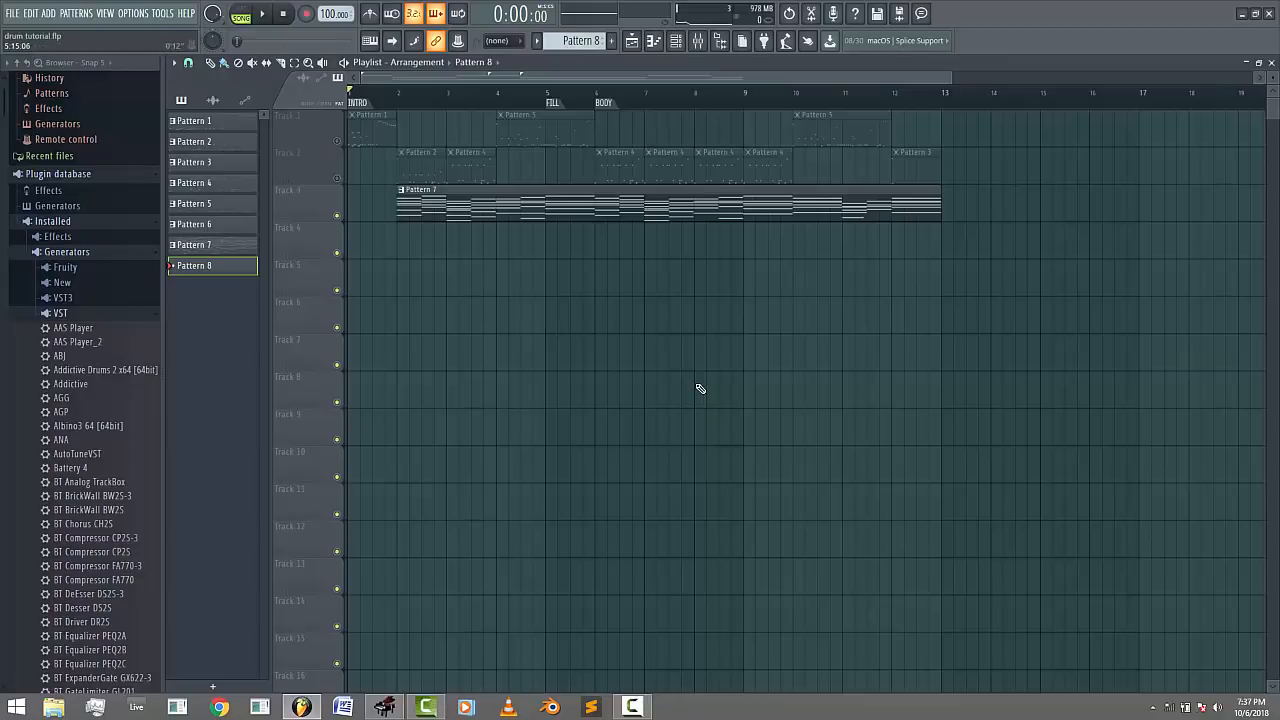
{"action": "left_click_drag", "start_coordinate": [355, 240], "coordinate": [349, 240]}
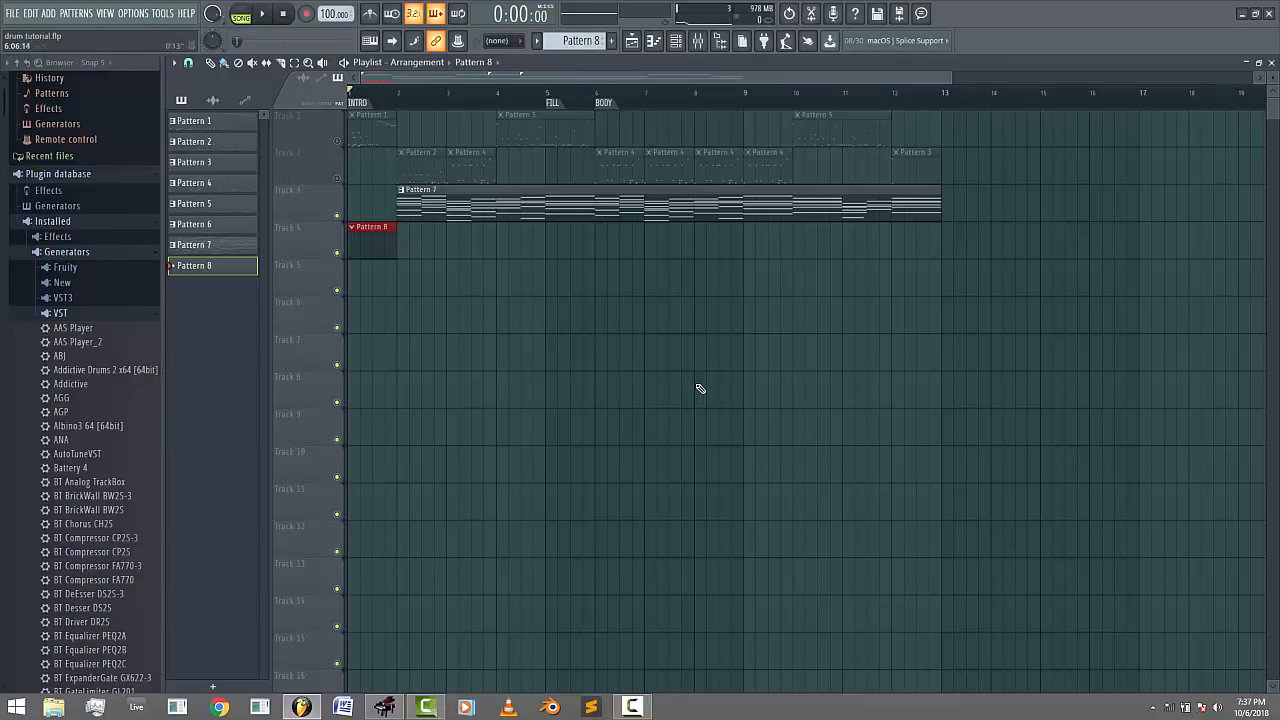
- Check the Addictive Drums 2 kit and open that channel's empty piano roll for Pattern 8
{"action": "key", "text": "F6"}
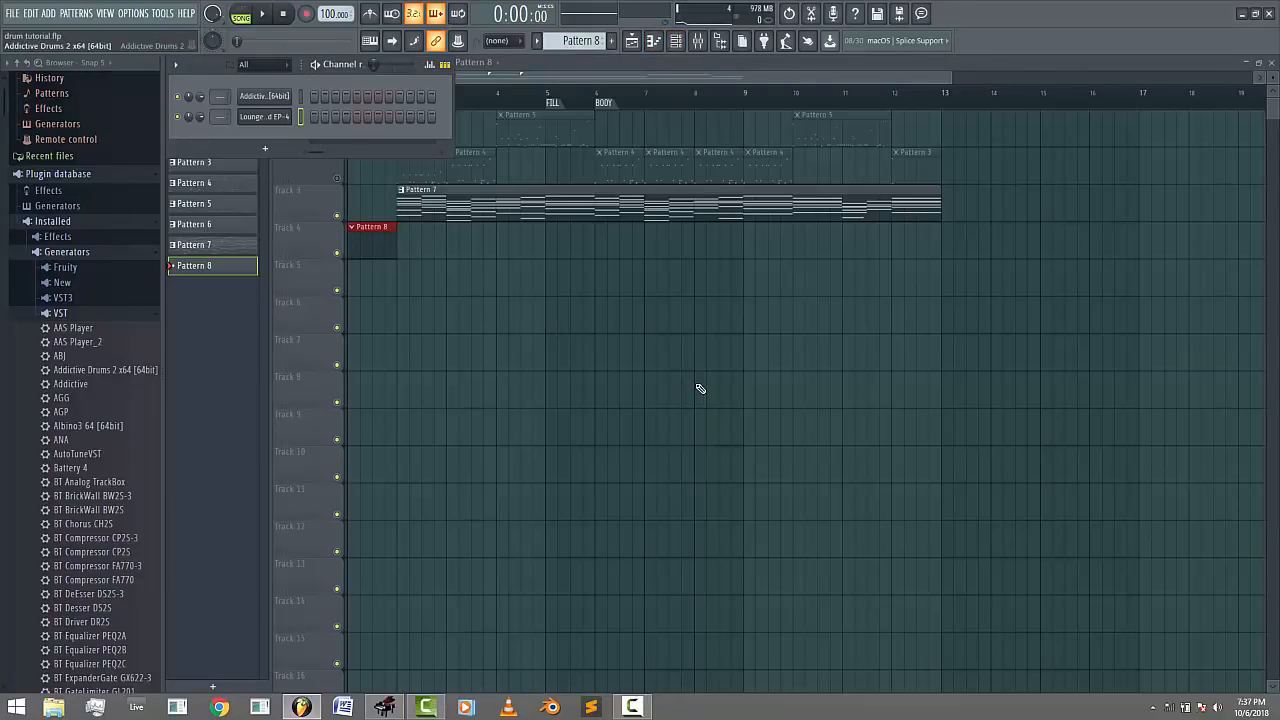
{"action": "left_click", "coordinate": [264, 96]}
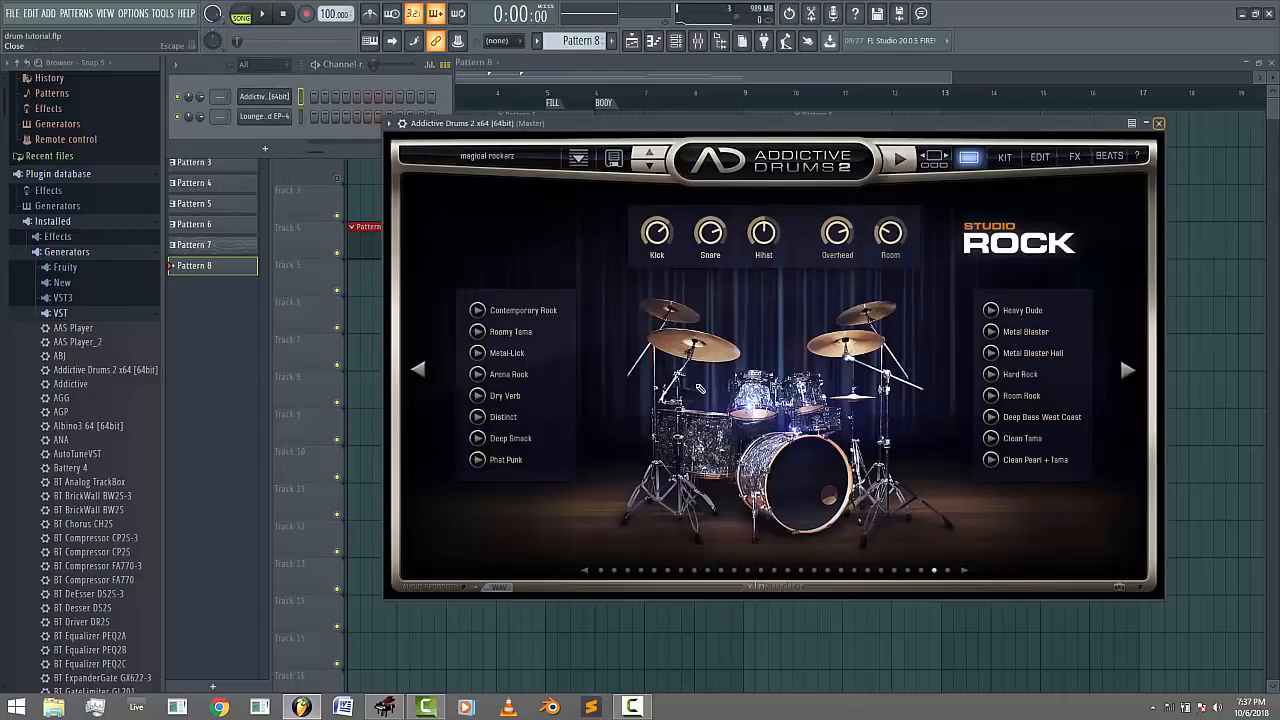
{"action": "left_click", "coordinate": [1158, 123]}
{"action": "right_click", "coordinate": [290, 93]}
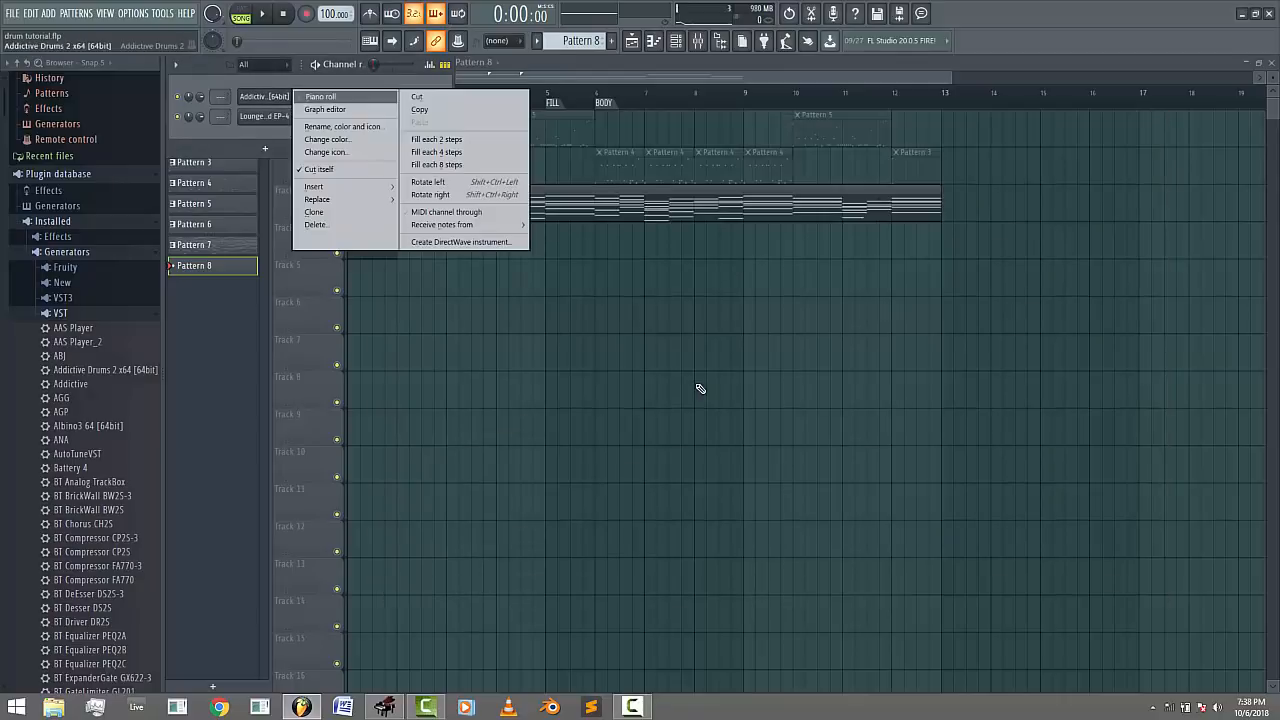
{"action": "left_click", "coordinate": [320, 96]}
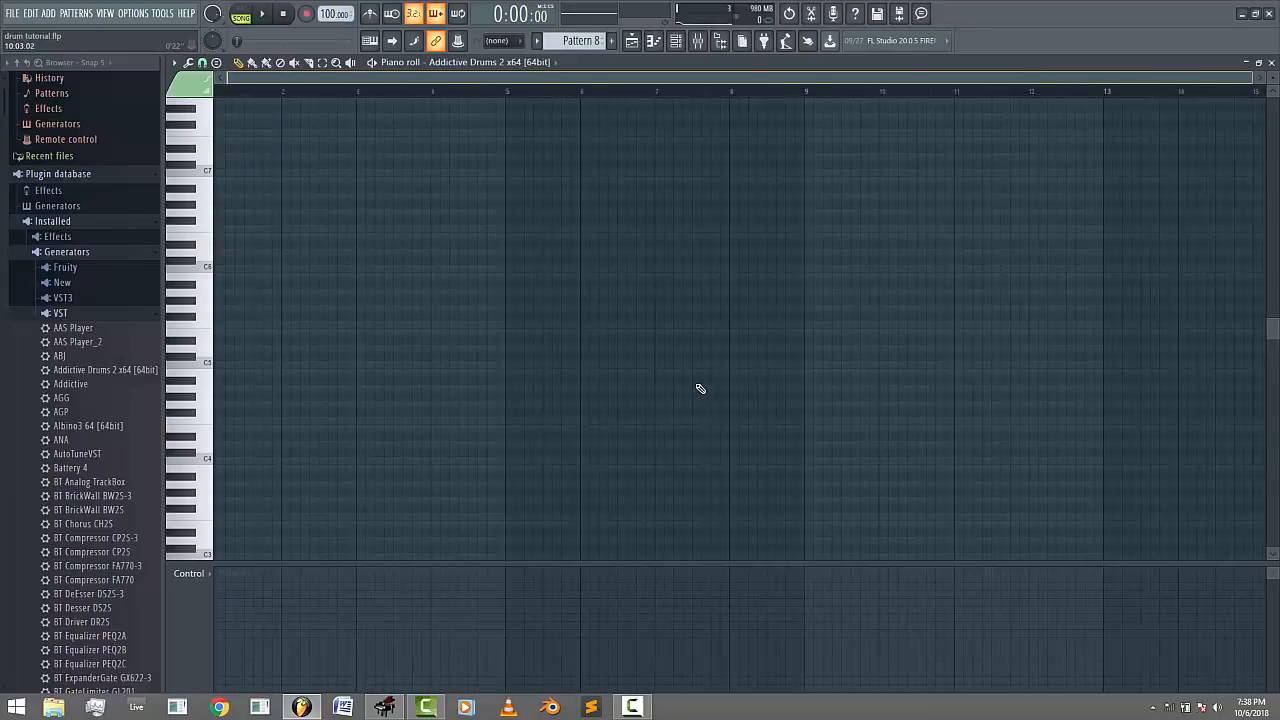
- Turn on the metronome and play the empty Pattern 8 briefly to hear the beat
{"action": "scroll", "coordinate": [700, 388], "scroll_direction": "up", "scroll_amount": 5}
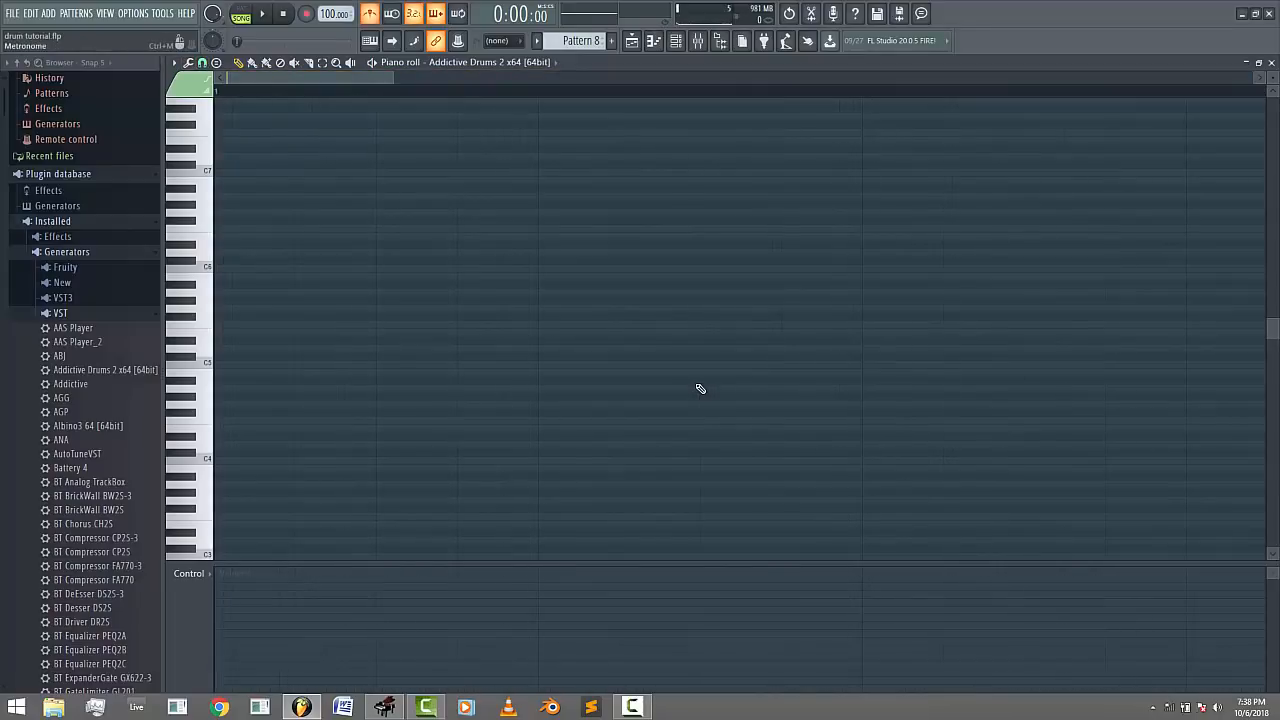
{"action": "key", "text": "space"}
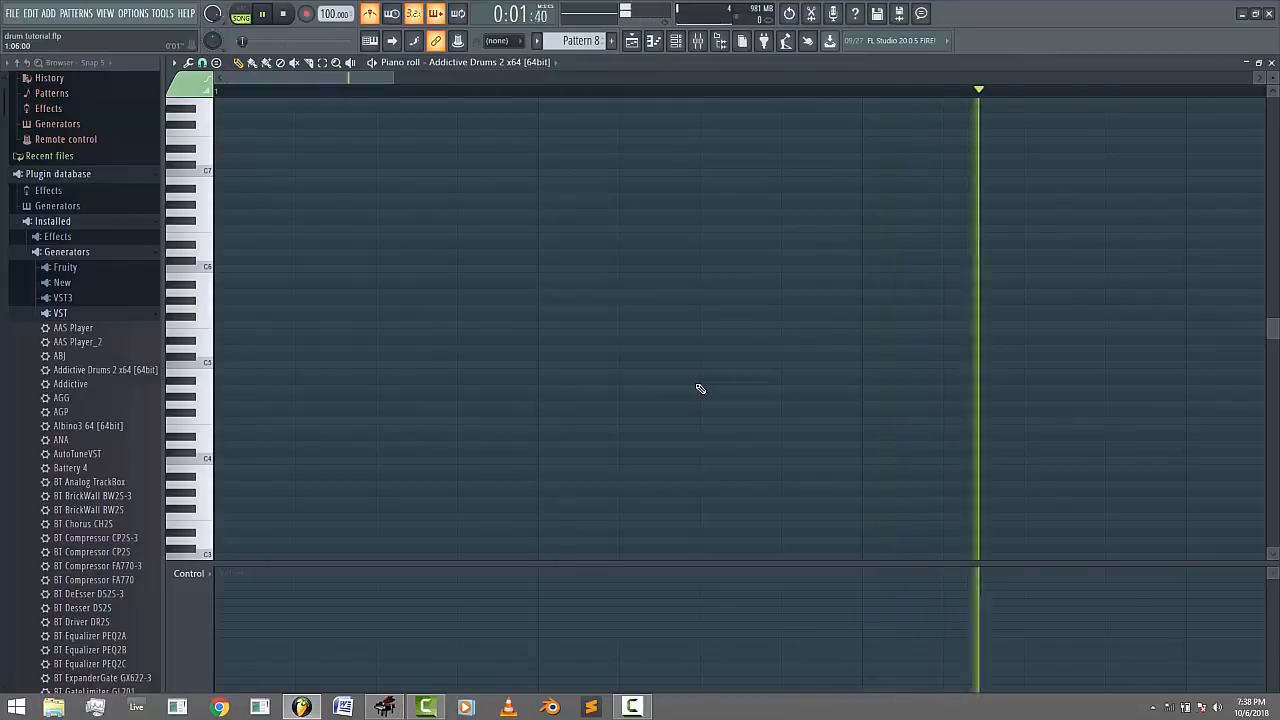
{"action": "key", "text": "space"}
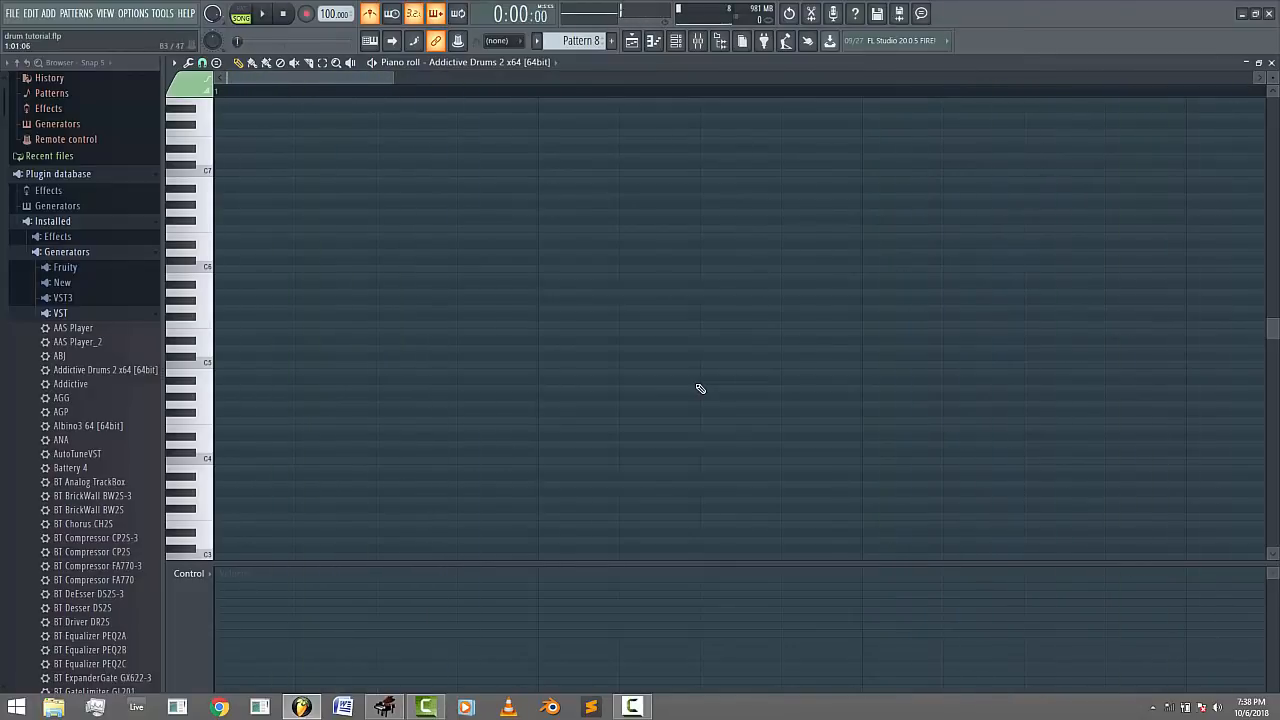
{"action": "scroll", "coordinate": [700, 388], "scroll_direction": "down", "scroll_amount": 2}
{"action": "scroll", "coordinate": [700, 388], "scroll_direction": "down", "scroll_amount": 1}
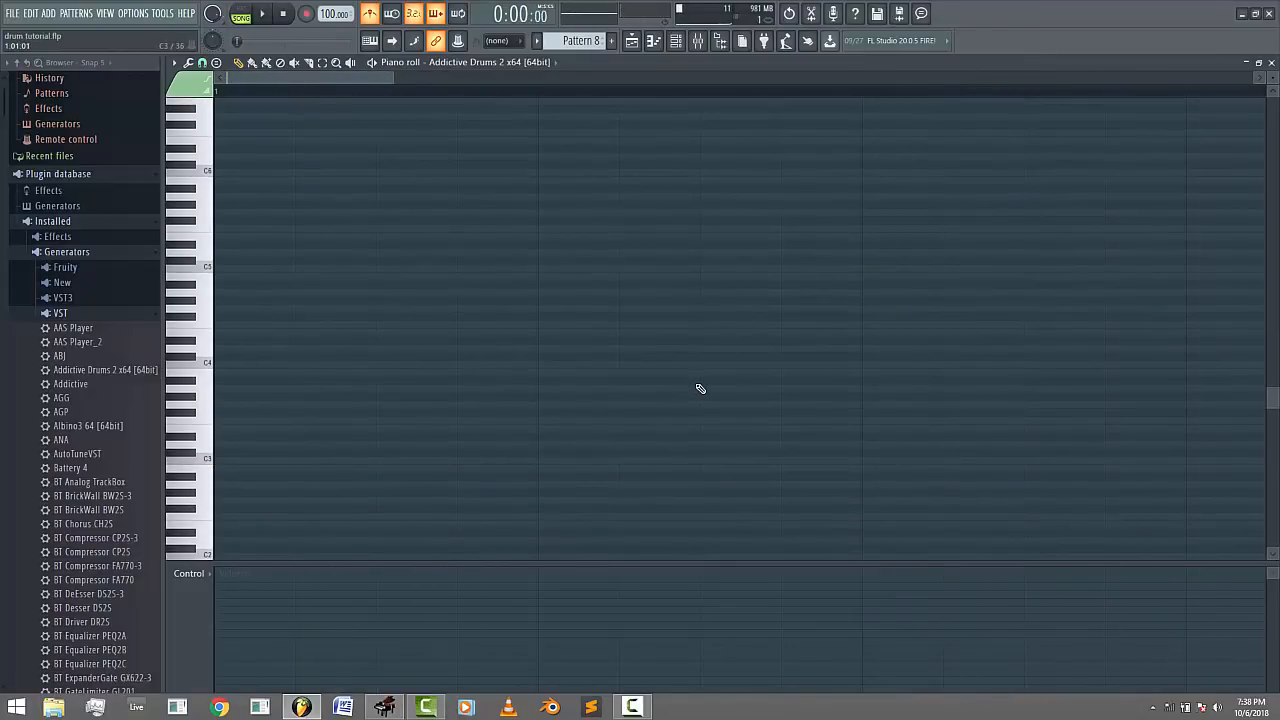
- Place drum notes on C3 at beat 1 and D3 at beat 2 of bar 1, auditioning the selected first bar
{"action": "key", "text": "space"}
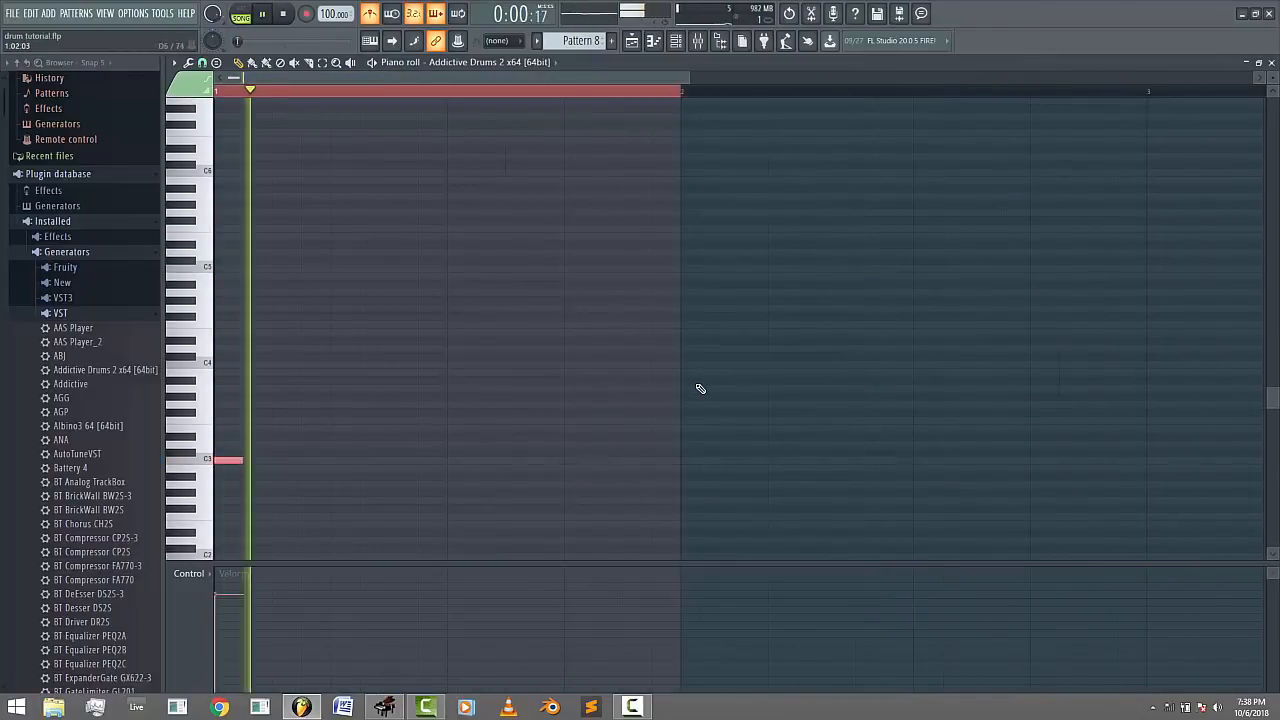
{"action": "key", "text": "space"}
{"action": "key", "text": "space"}
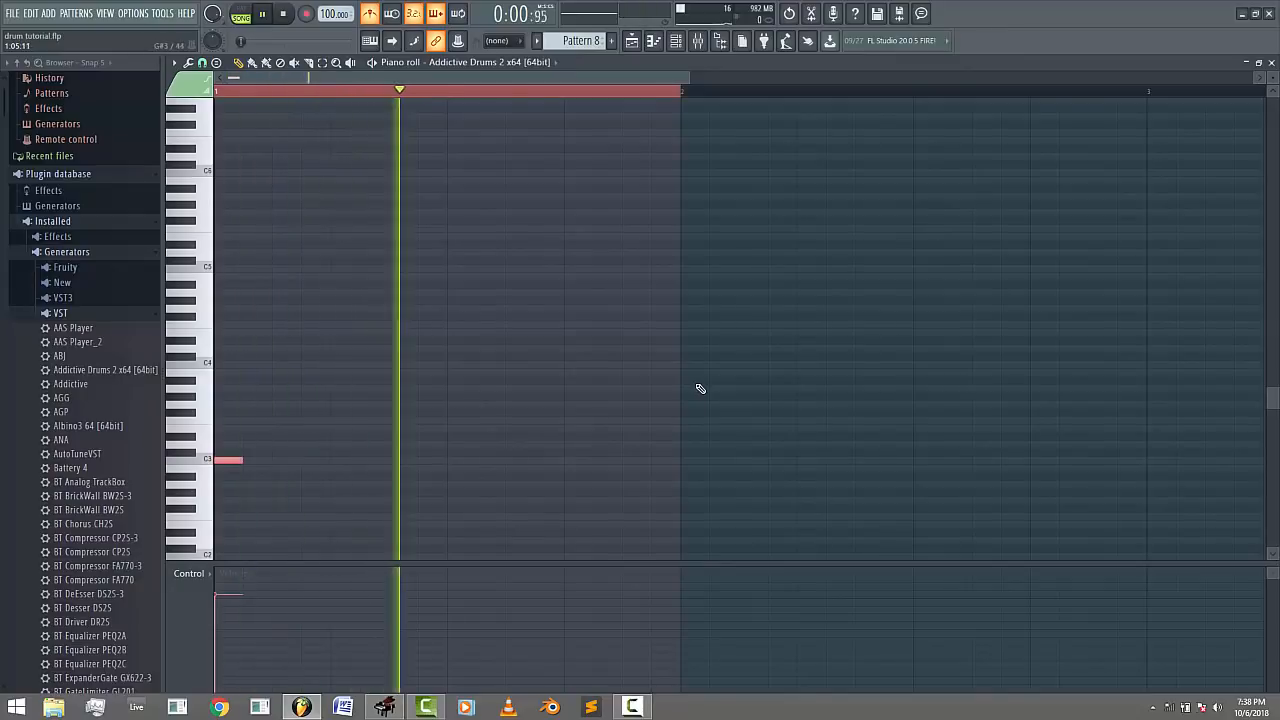
{"action": "key", "text": "space"}
{"action": "key", "text": "space"}
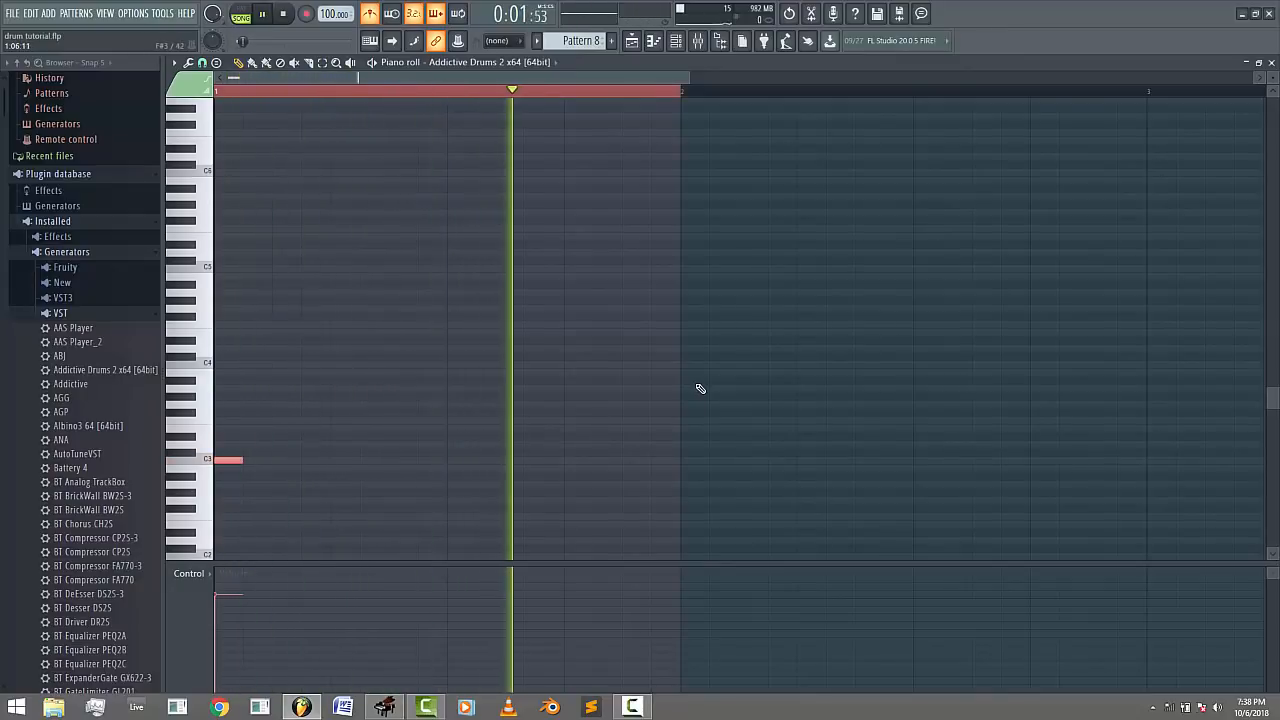
{"action": "key", "text": "space"}
{"action": "key", "text": "space"}
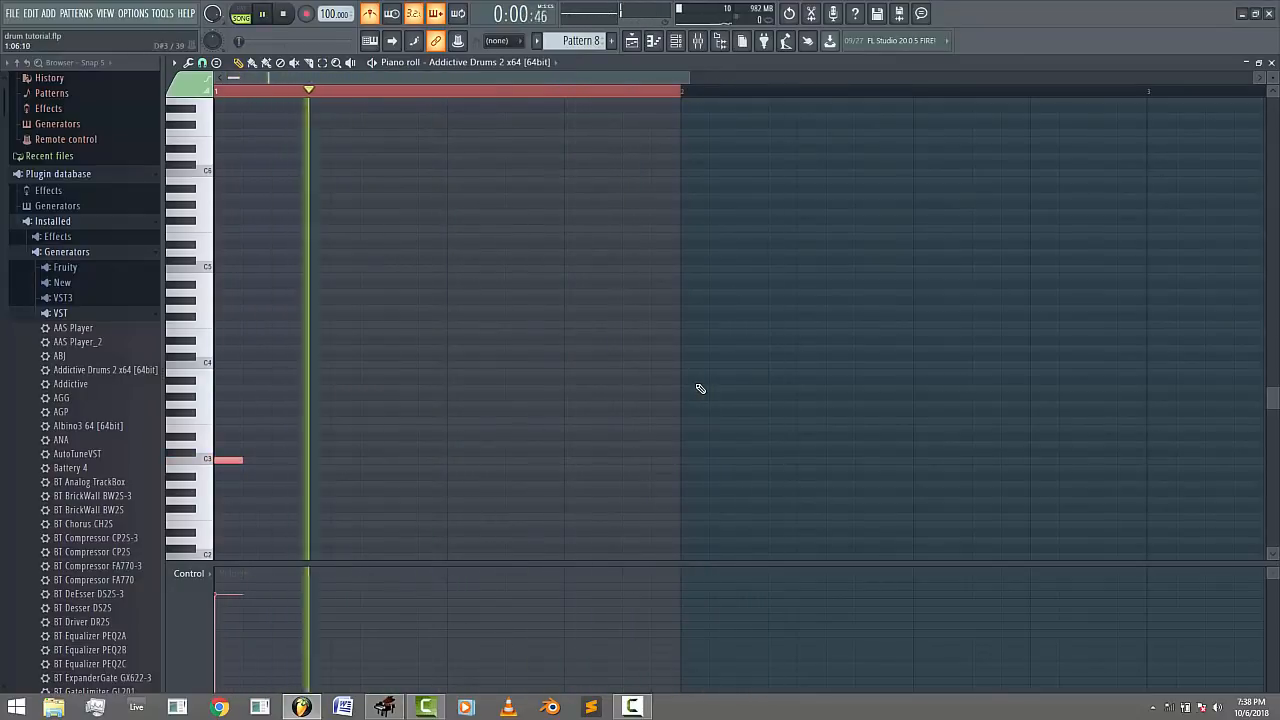
{"action": "key", "text": "space"}
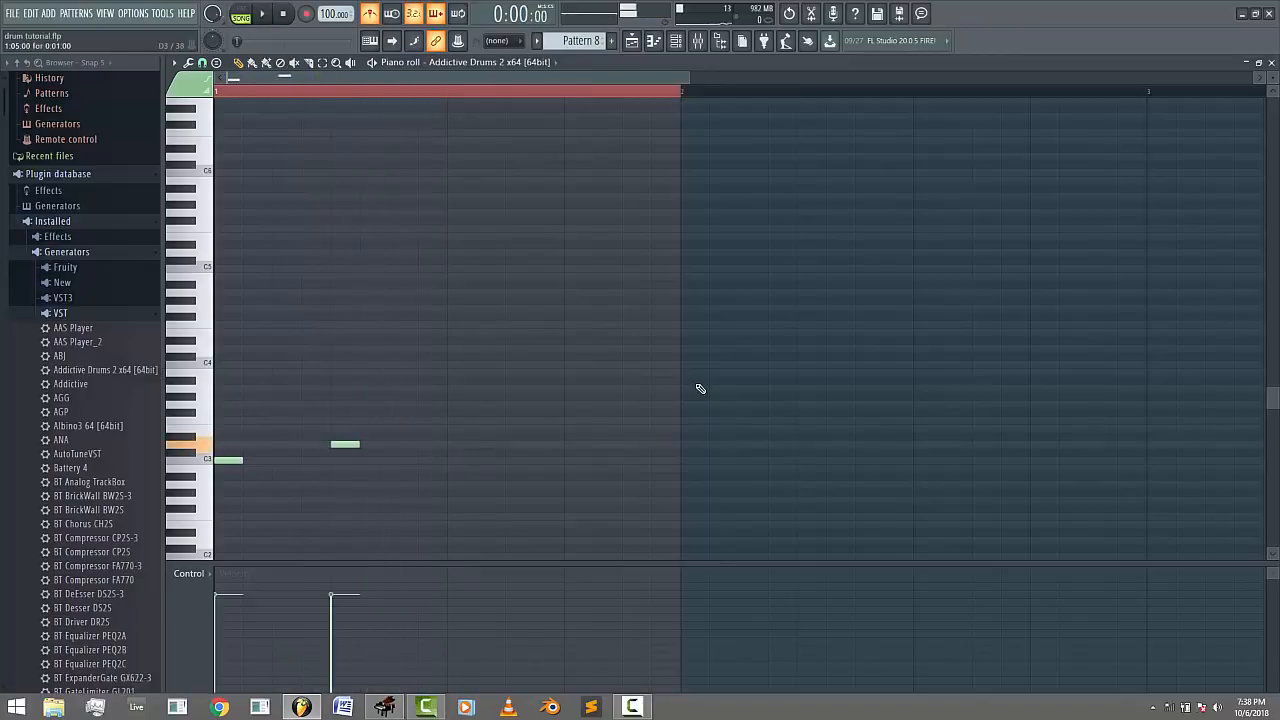
{"action": "key", "text": "space"}
{"action": "key", "text": "space"}
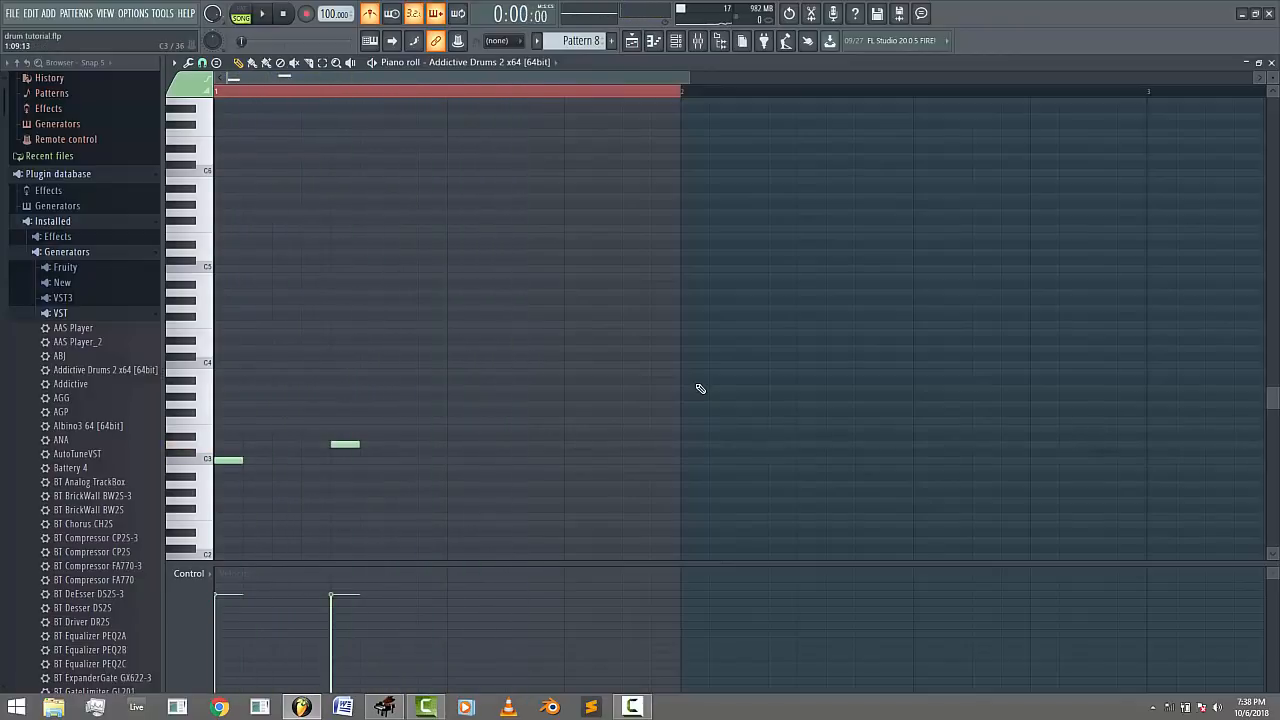
- Add C3 notes on steps 4 and 7 of bar 1, auditioning the beat with each addition
{"action": "key", "text": "space"}
{"action": "key", "text": "space"}
{"action": "key", "text": "space"}
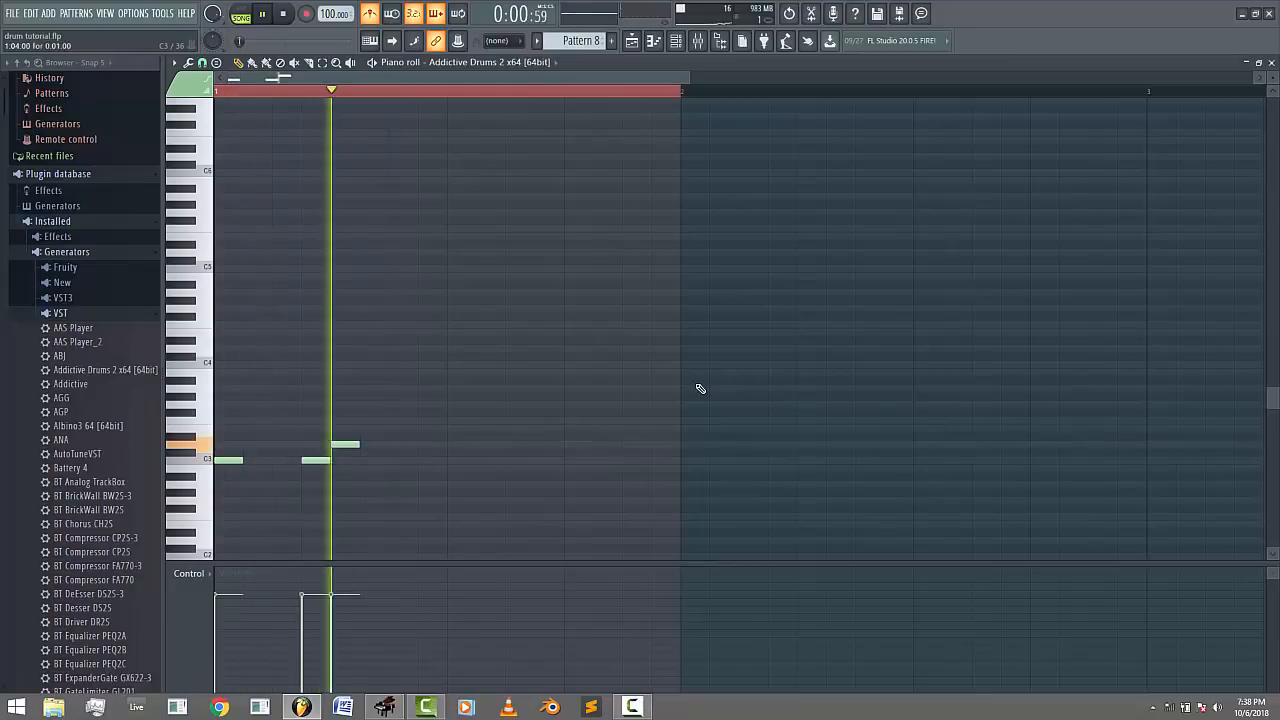
{"action": "key", "text": "space"}
{"action": "key", "text": "space"}
{"action": "key", "text": "space"}
{"action": "key", "text": "space"}
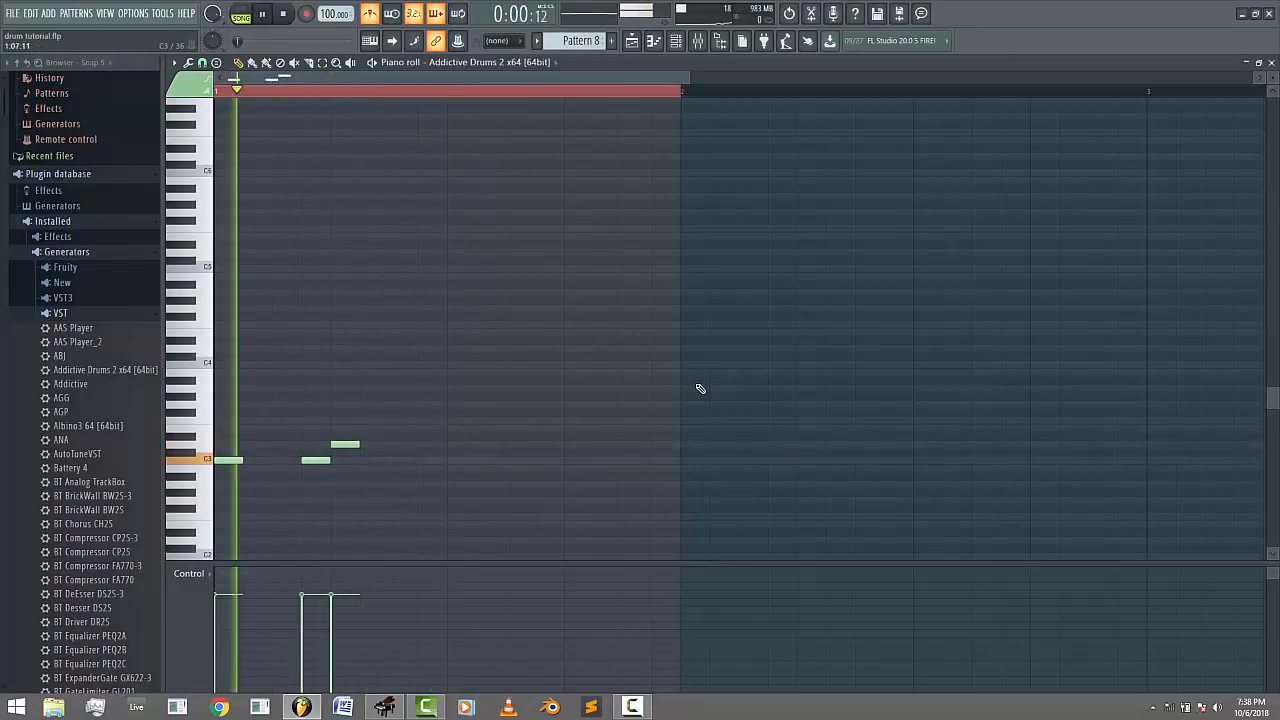
{"action": "left_click", "coordinate": [403, 460]}
{"action": "key", "text": "space"}
{"action": "key", "text": "space"}
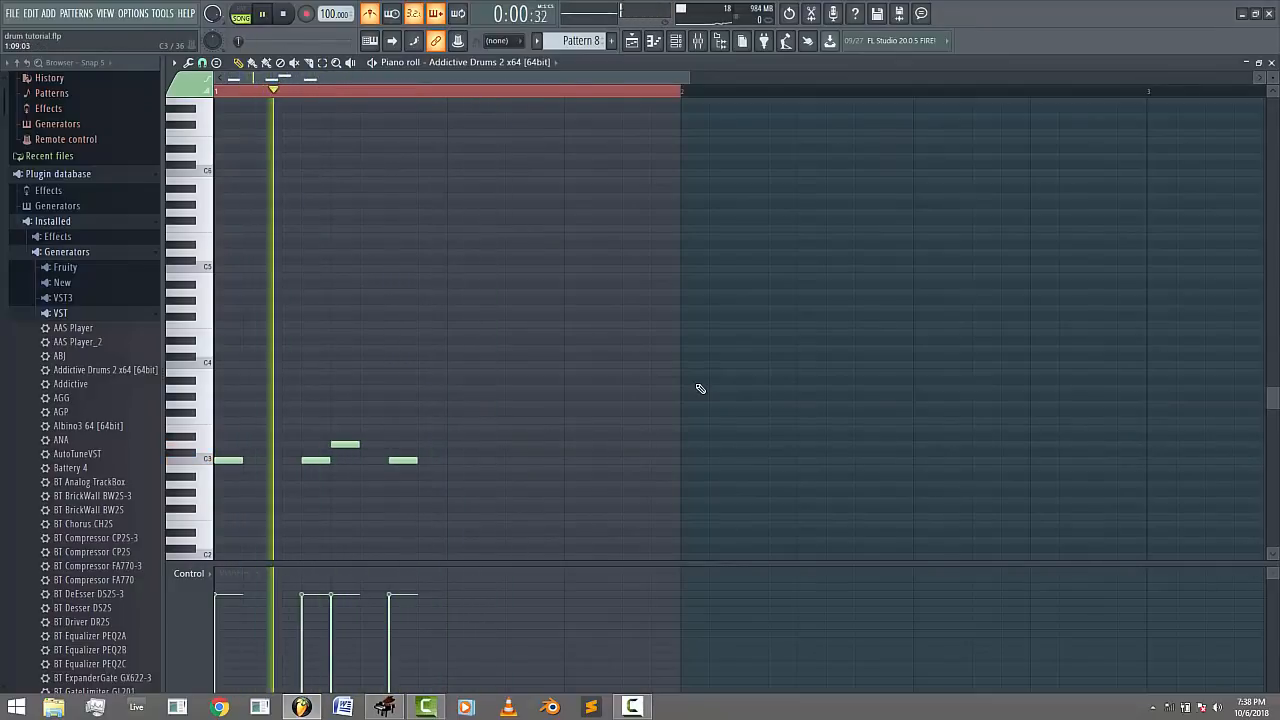
- Place another C3 note on step 10, shift it to step 11, and audition the beat
{"action": "left_click", "coordinate": [490, 460]}
{"action": "key", "text": "space"}
{"action": "key", "text": "space"}
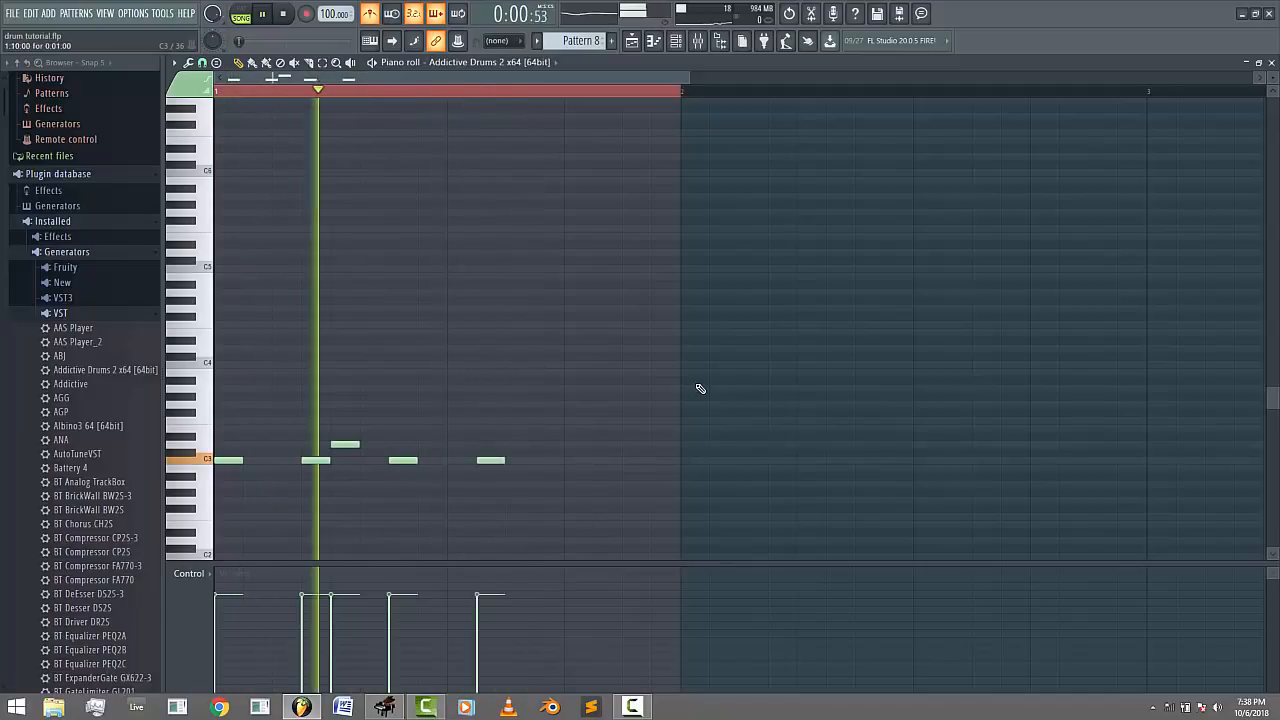
{"action": "left_click_drag", "start_coordinate": [490, 460], "coordinate": [519, 460]}
{"action": "key", "text": "space"}
{"action": "key", "text": "space"}
- Add a D3 note on step 13 and a C3 note on step 15, auditioning the bar
{"action": "left_click", "coordinate": [578, 452]}
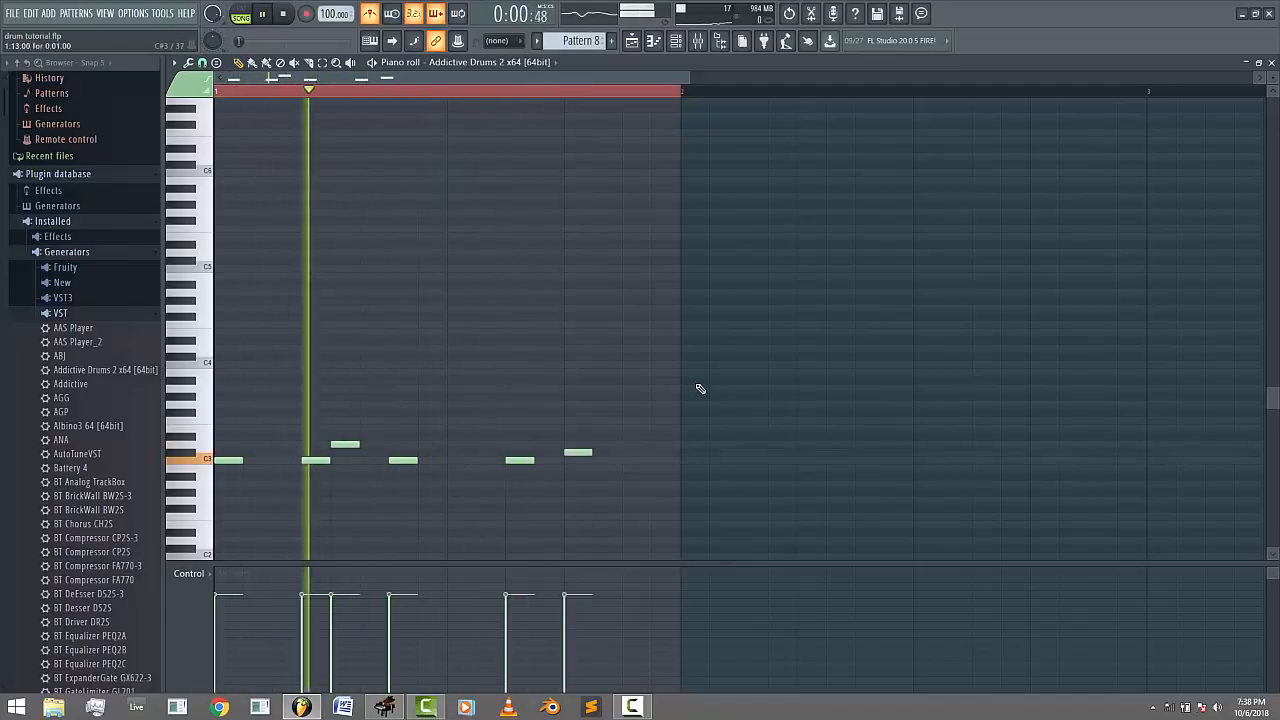
{"action": "left_click", "coordinate": [636, 460]}
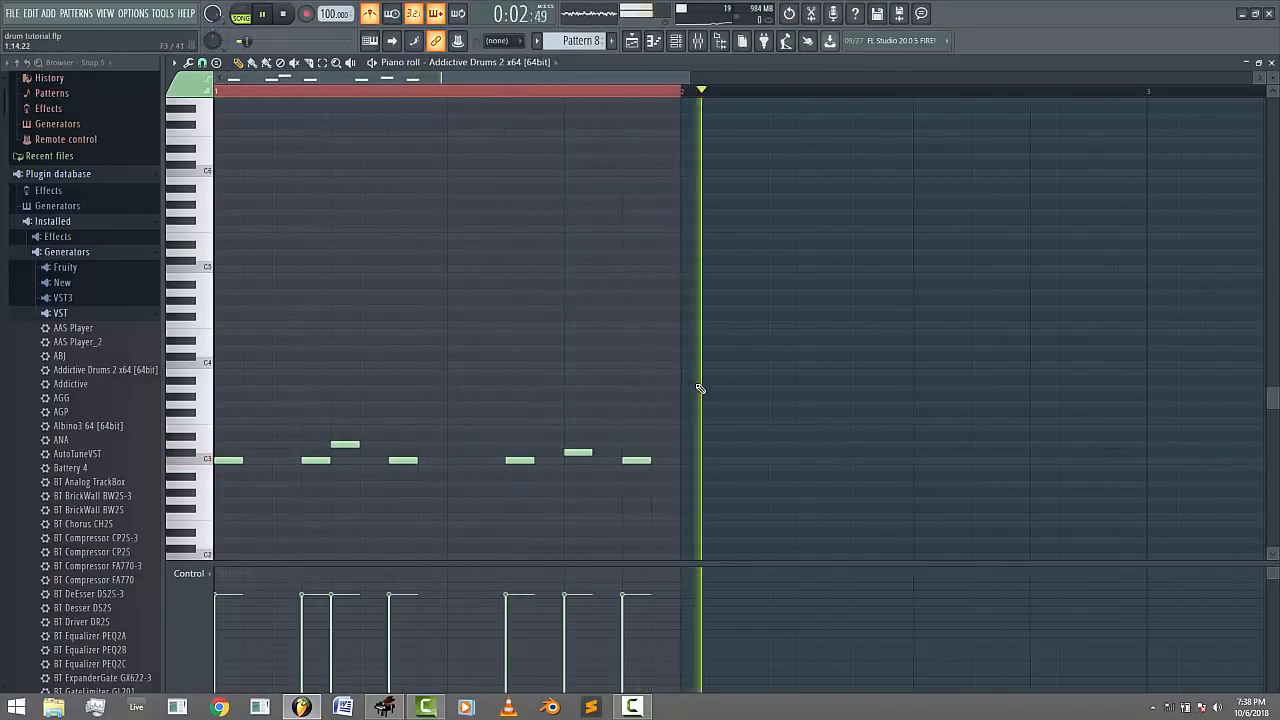
{"action": "key", "text": "space"}
{"action": "left_click_drag", "start_coordinate": [578, 452], "coordinate": [578, 444]}
{"action": "key", "text": "space"}
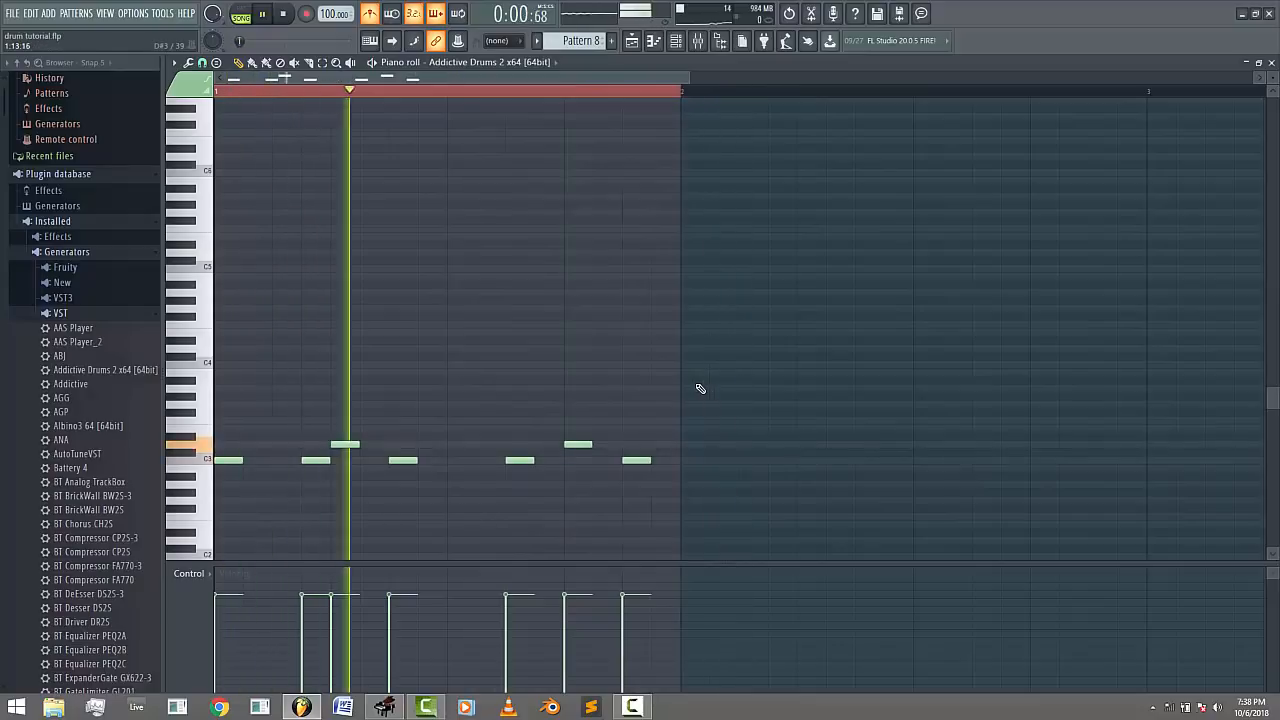
{"action": "key", "text": "space"}
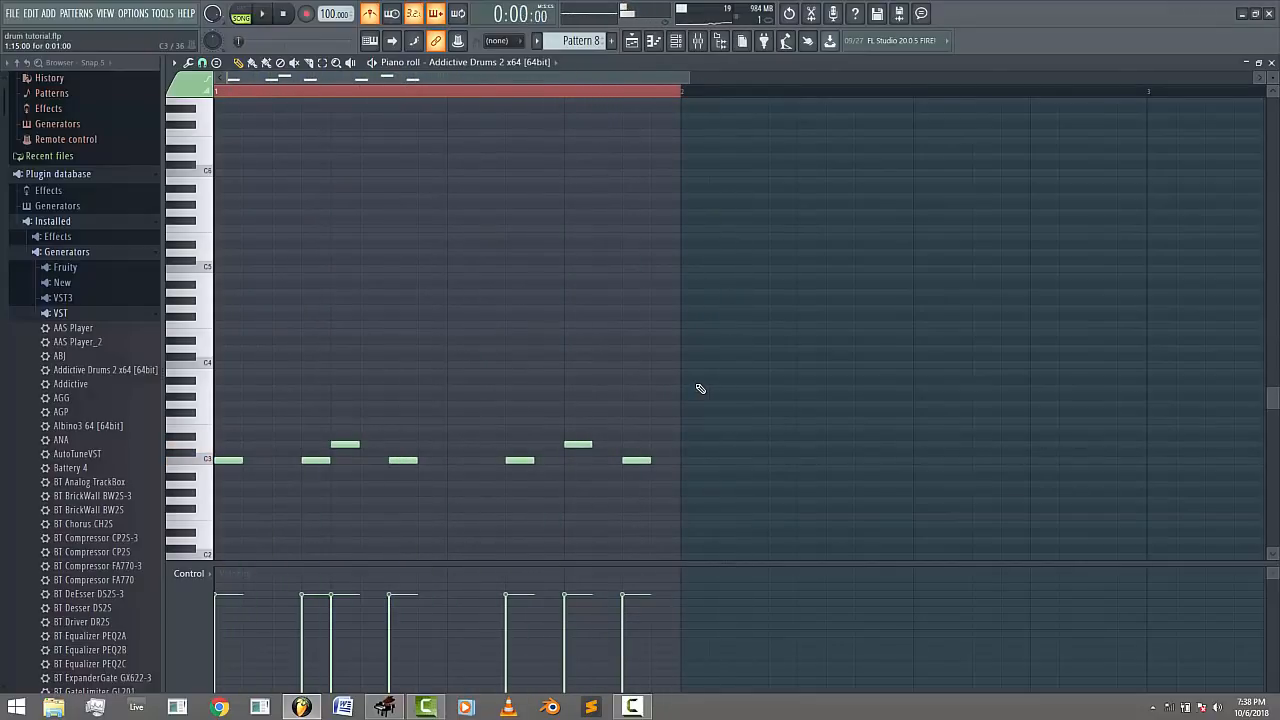
- Move the last C3 note to step 14 and replay the kick and snare pattern
{"action": "key", "text": "space"}
{"action": "left_click_drag", "start_coordinate": [636, 460], "coordinate": [607, 460]}
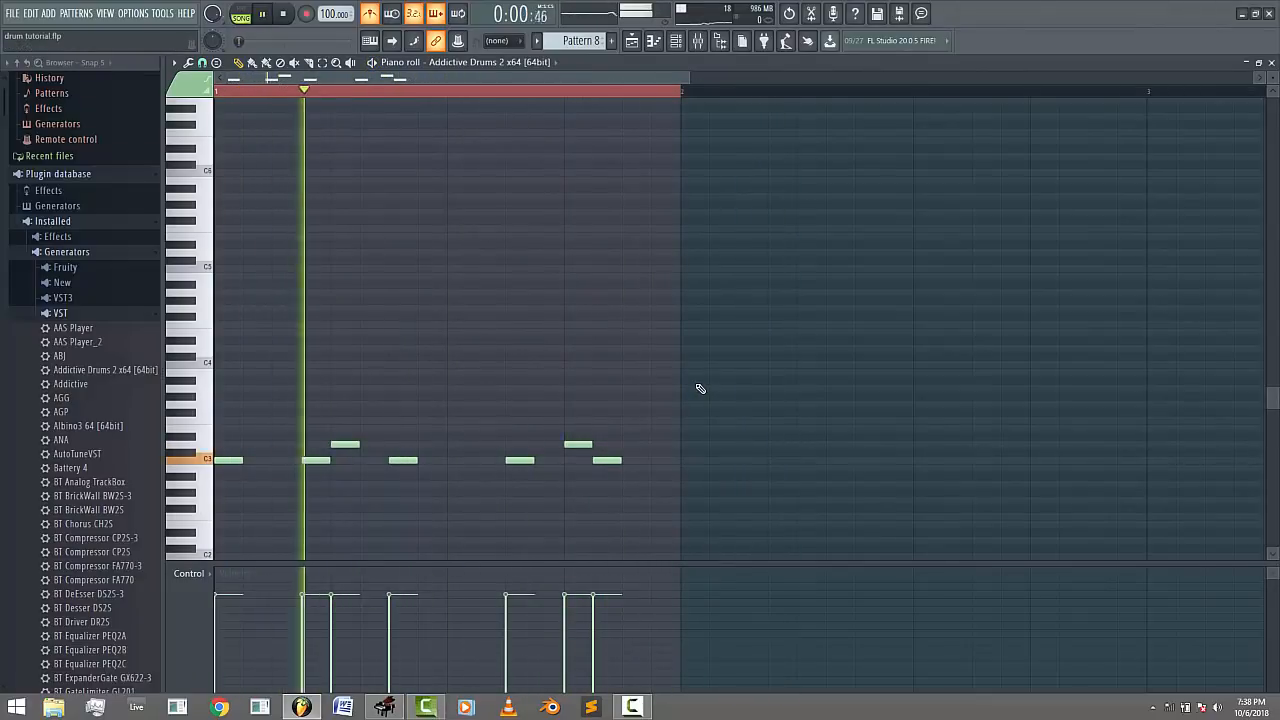
{"action": "key", "text": "space"}
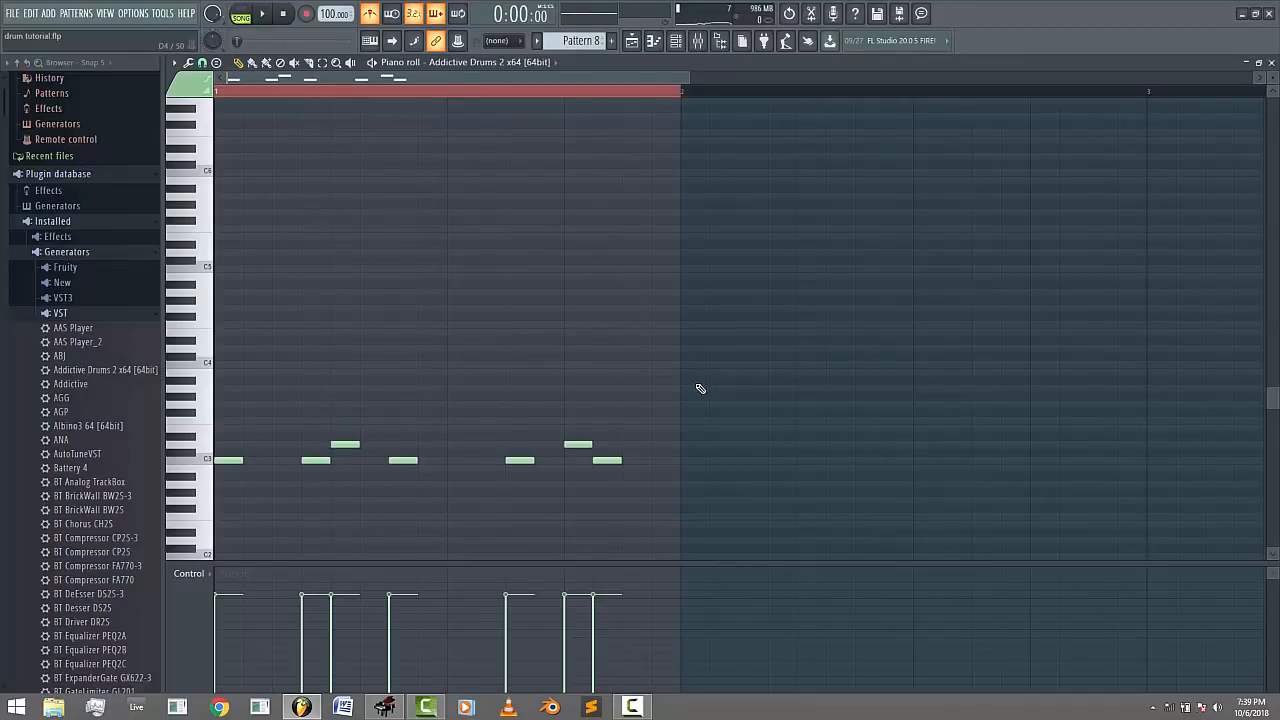
{"action": "key", "text": "space"}
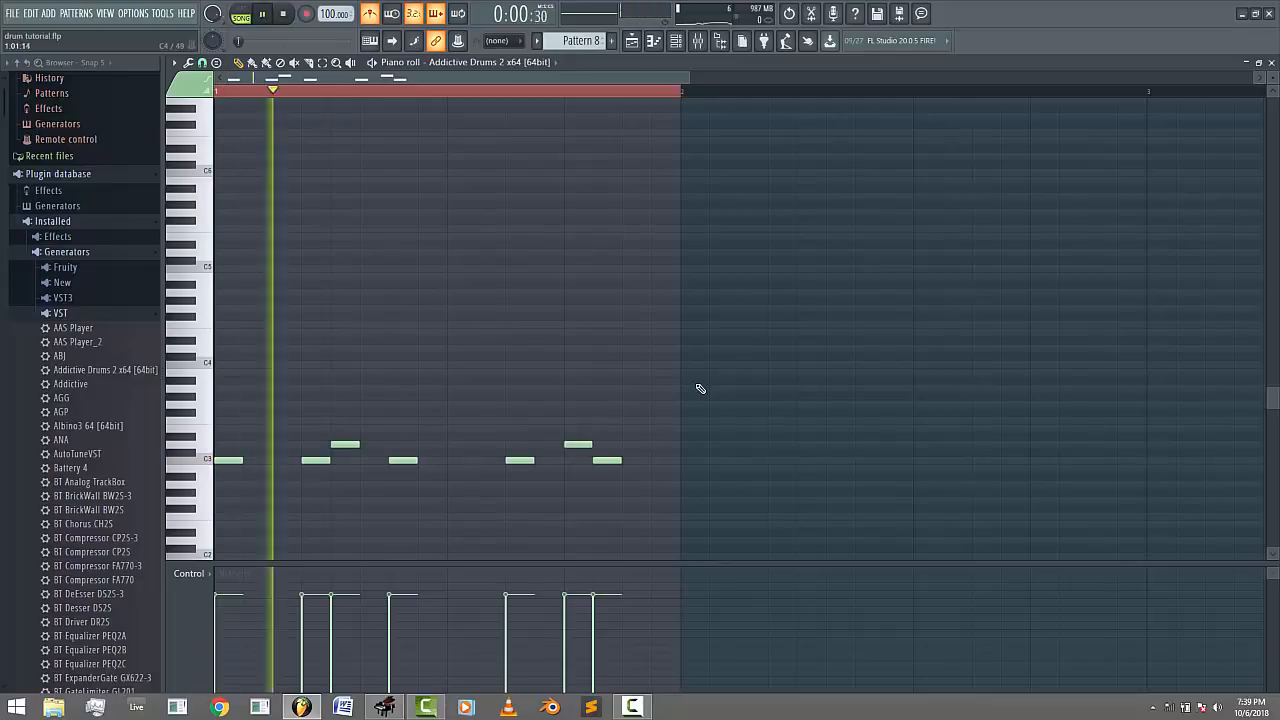
{"action": "key", "text": "space"}
- Place a C#4 note on step 1 of the bar and audition it with the beat
{"action": "left_click", "coordinate": [219, 364]}
{"action": "key", "text": "shift+Up"}
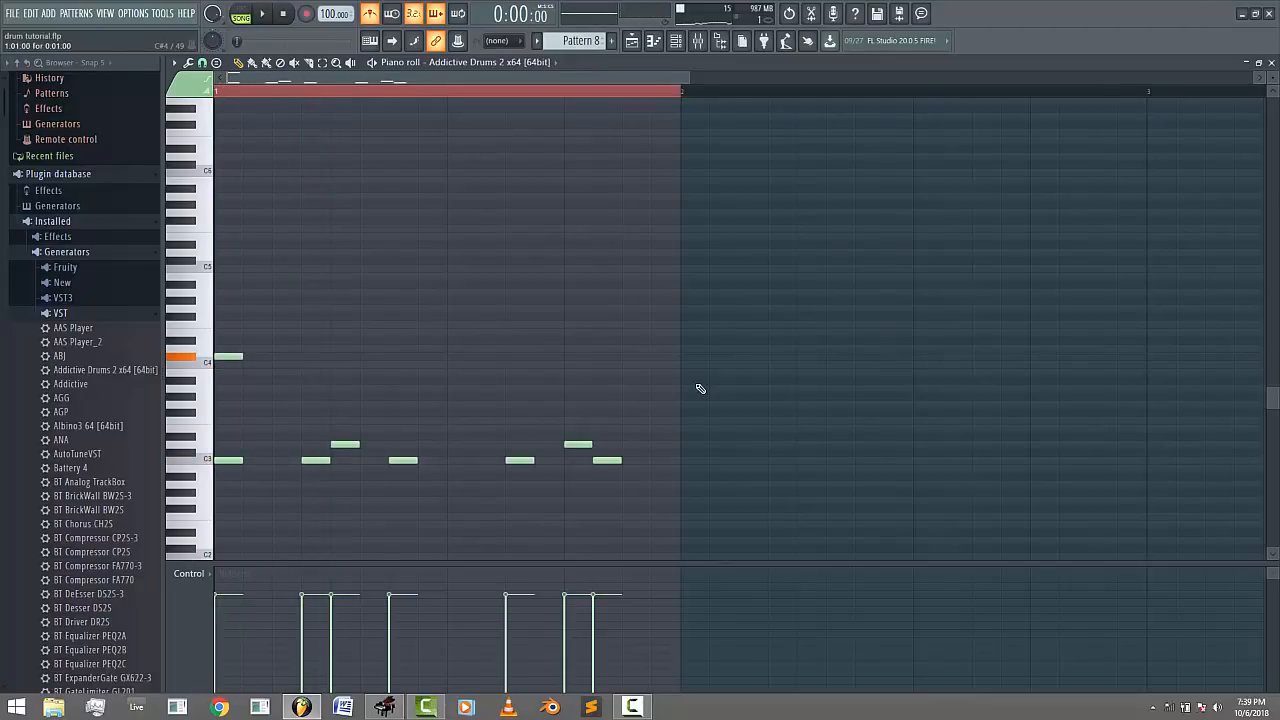
{"action": "key", "text": "space"}
{"action": "key", "text": "space"}
{"action": "key", "text": "space"}
- Try C#4 notes on steps 4 and 7 while auditioning the beat
{"action": "left_click", "coordinate": [315, 356]}
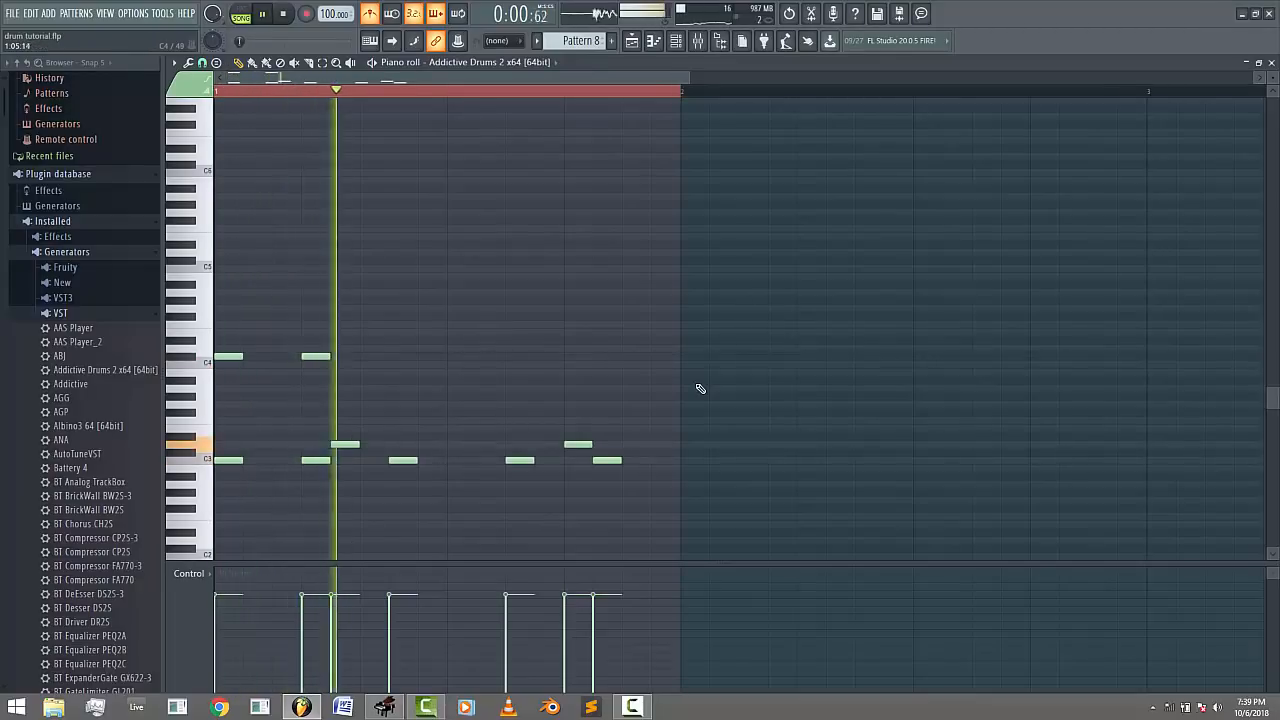
{"action": "key", "text": "space"}
{"action": "key", "text": "space"}
{"action": "left_click", "coordinate": [403, 356]}
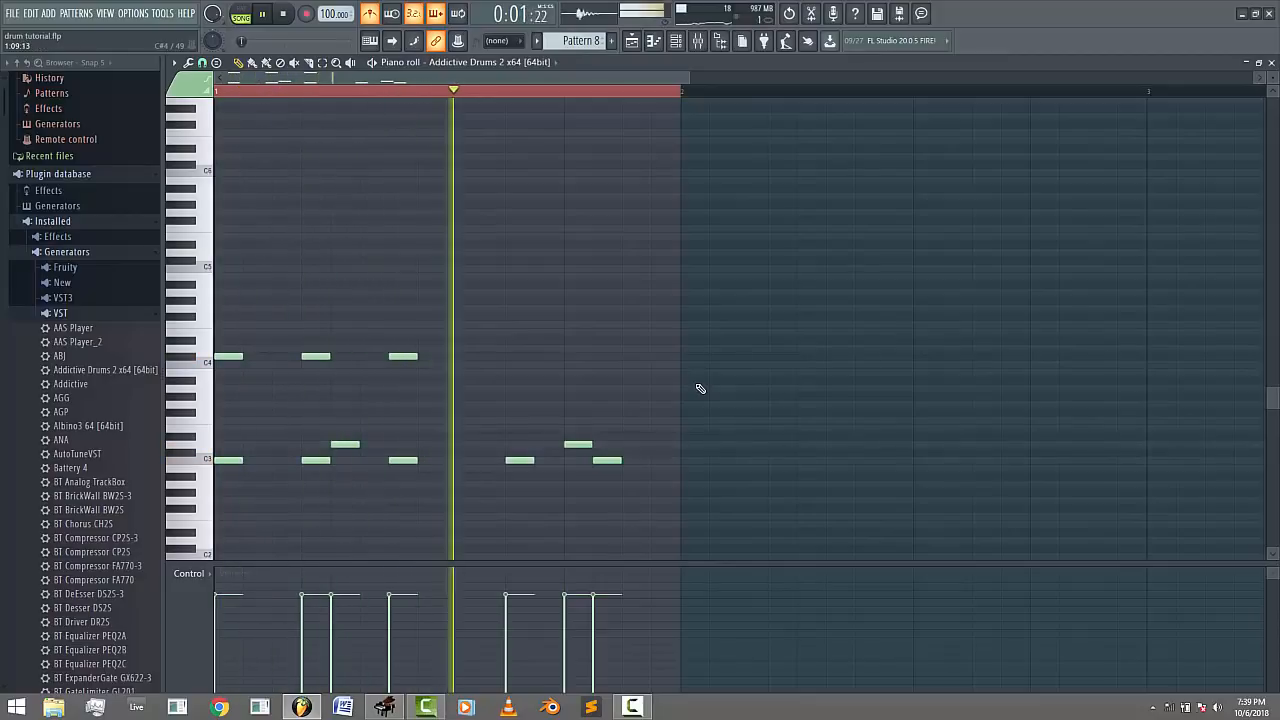
{"action": "key", "text": "space"}
{"action": "key", "text": "space"}
{"action": "key", "text": "space"}
{"action": "key", "text": "space"}
- Remove the C#4 note on step 4, try one on step 5, and undo that placement
{"action": "right_click", "coordinate": [317, 356]}
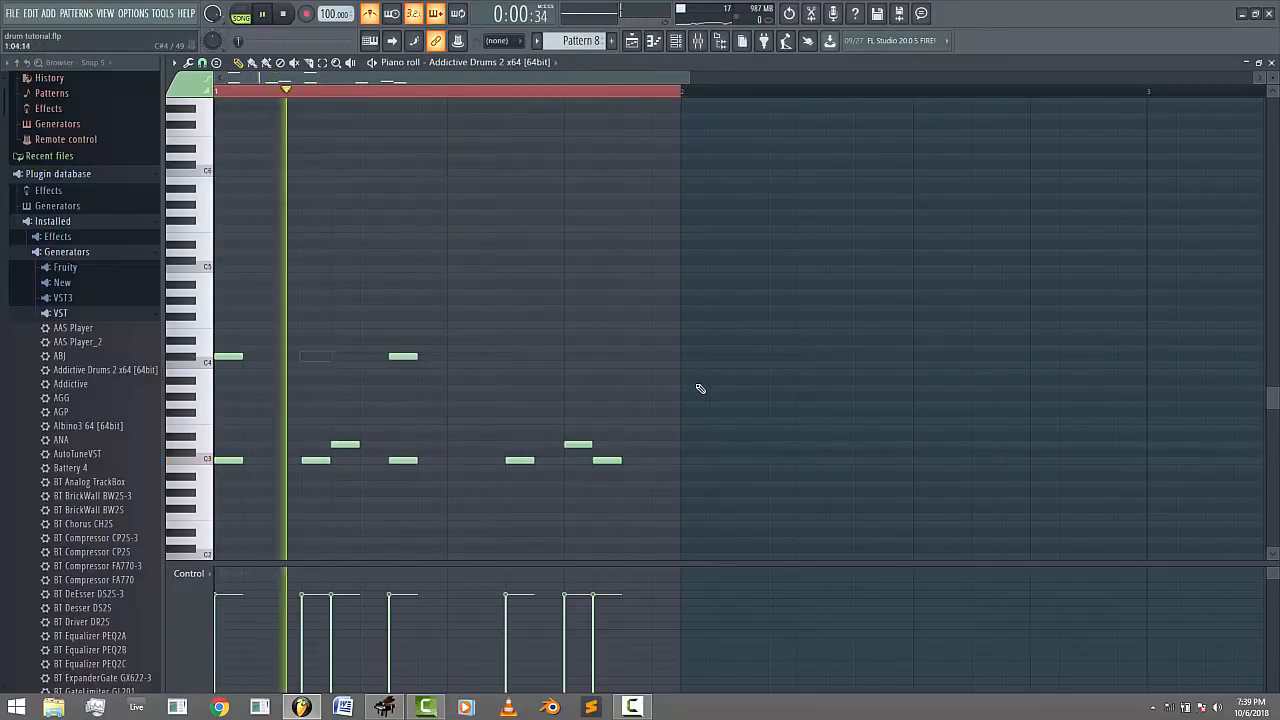
{"action": "key", "text": "space"}
{"action": "left_click", "coordinate": [340, 356]}
{"action": "key", "text": "space"}
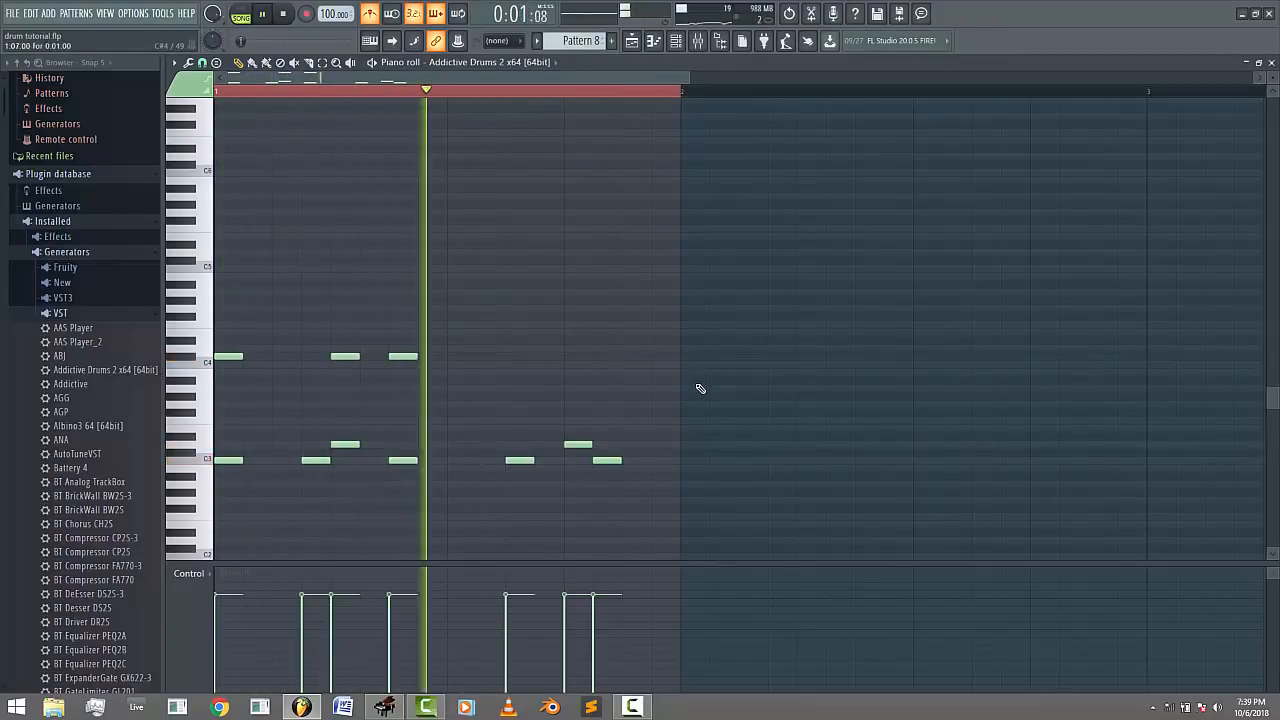
{"action": "key", "text": "space"}
{"action": "key", "text": "ctrl+z"}
{"action": "key", "text": "space"}
{"action": "key", "text": "space"}
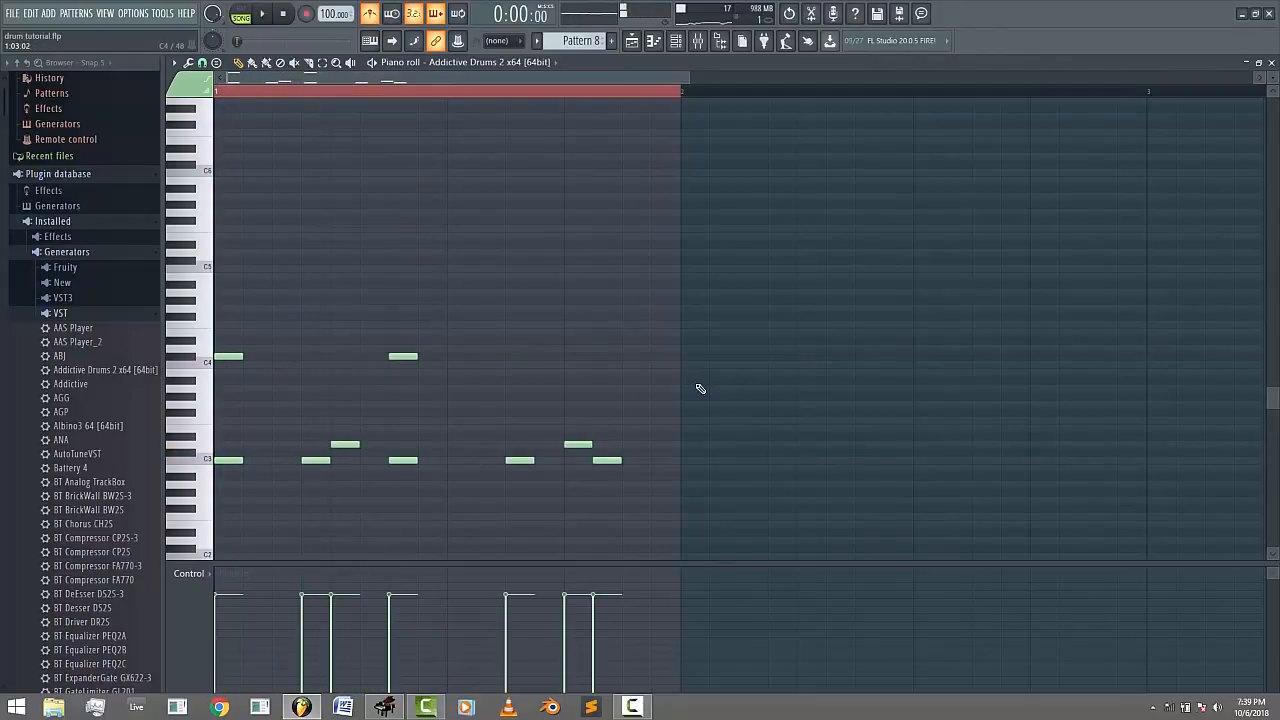
- Try a C#4 note on step 3 and audition it with the beat
{"action": "key", "text": "space"}
{"action": "key", "text": "space"}
{"action": "key", "text": "space"}
{"action": "left_click", "coordinate": [275, 356]}
{"action": "key", "text": "space"}
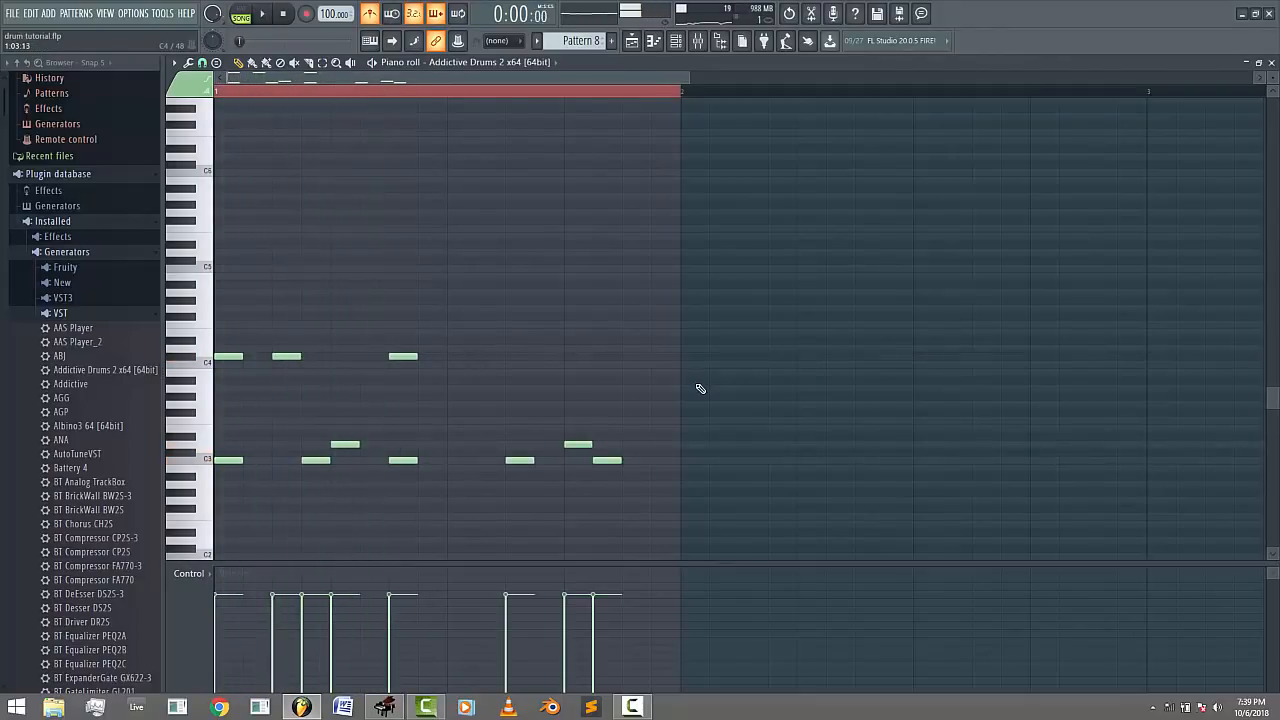
{"action": "key", "text": "space"}
- Delete the C#4 notes on steps 3 and 7, put one on step 5, and audition it
{"action": "right_click", "coordinate": [286, 356]}
{"action": "left_click", "coordinate": [340, 356]}
{"action": "right_click", "coordinate": [403, 356]}
{"action": "key", "text": "space"}
{"action": "key", "text": "space"}
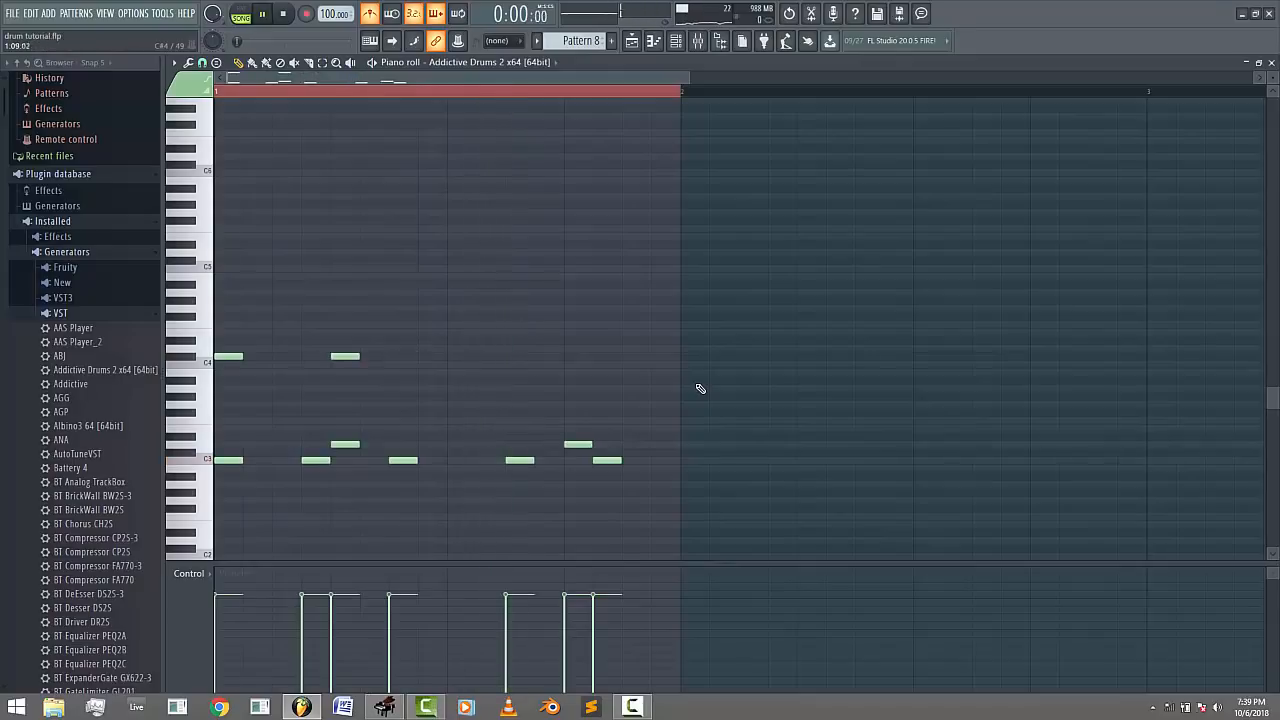
- Add C#4 notes on steps 9 and 13 so they fall on every beat, and play the pattern
{"action": "left_click", "coordinate": [452, 356]}
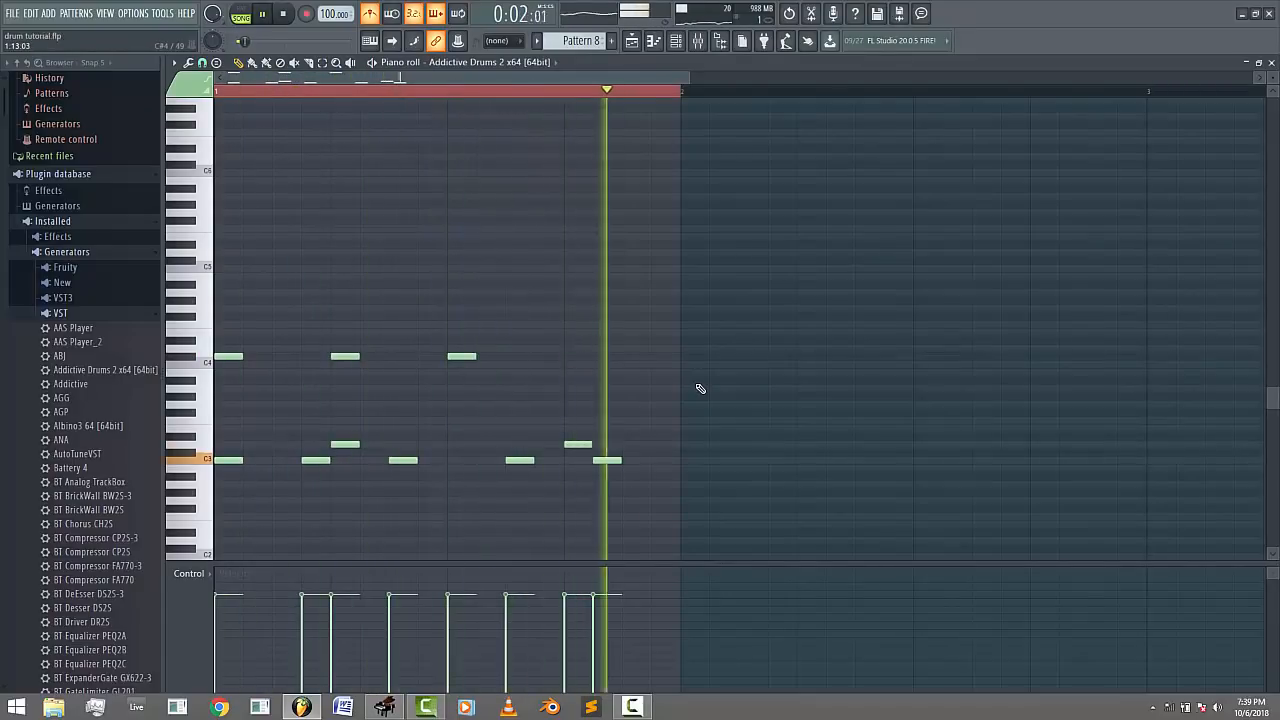
{"action": "left_click", "coordinate": [570, 356]}
{"action": "key", "text": "space"}
{"action": "key", "text": "space"}
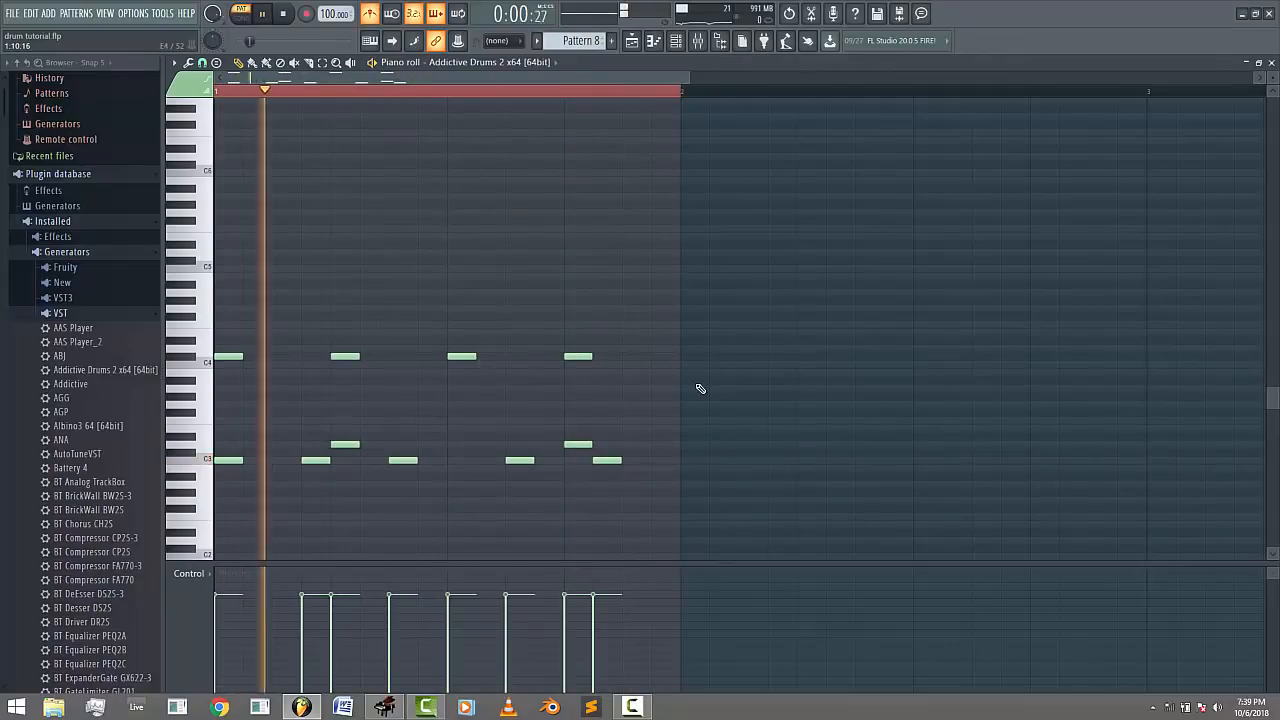
{"action": "key", "text": "space"}
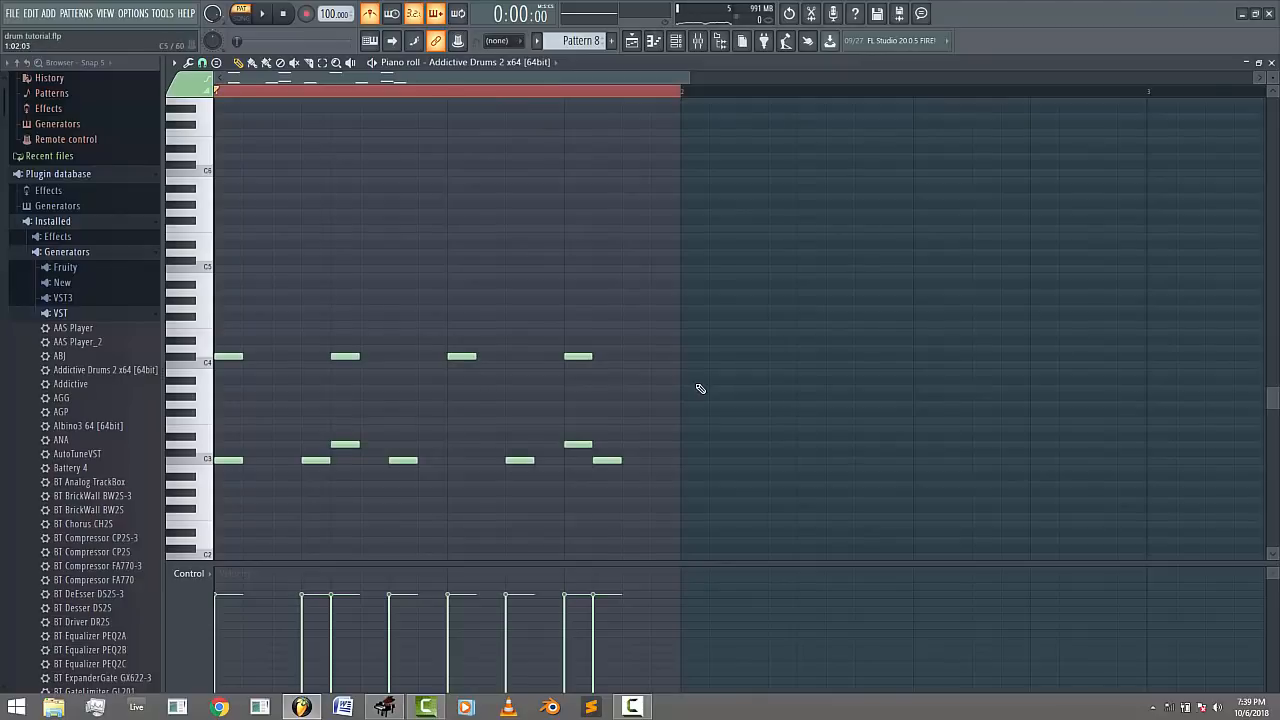
- Lower the velocities of the C#4 notes on beats 2 to 4, and vary the D3 velocities on beats 2 and 3
{"action": "scroll", "coordinate": [700, 388], "scroll_direction": "up", "scroll_amount": 4}
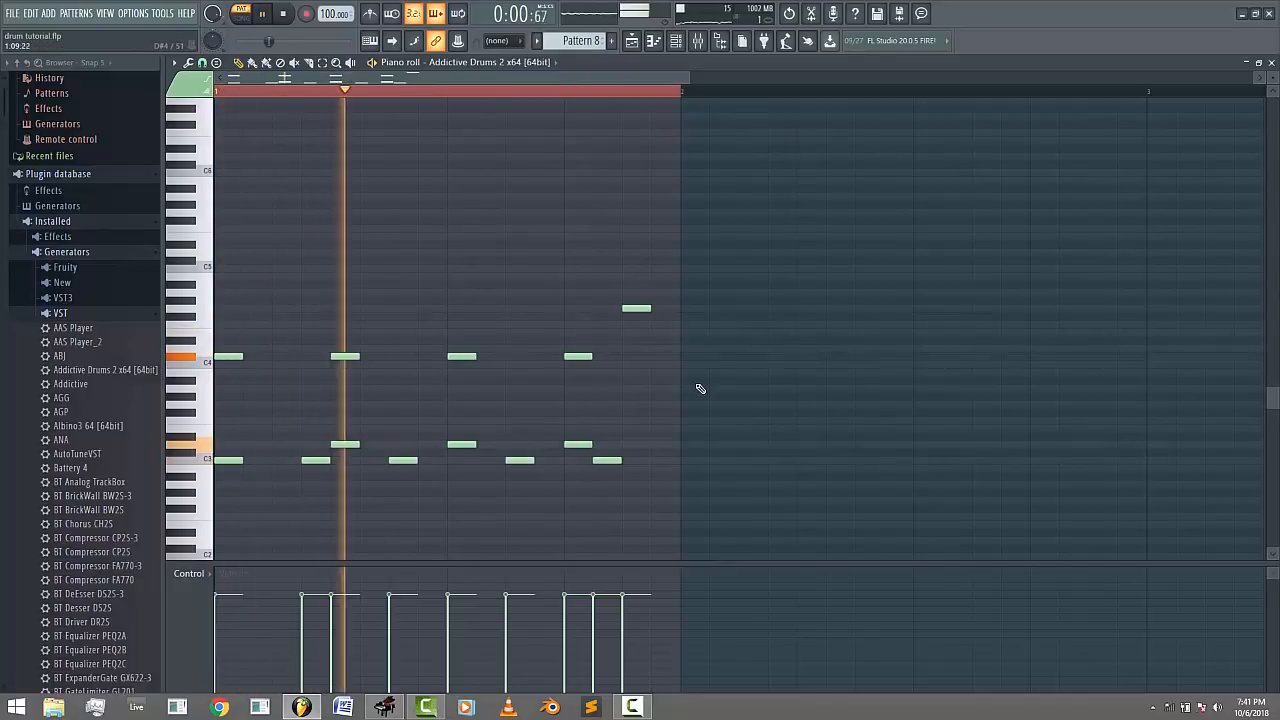
{"action": "key", "text": "space"}
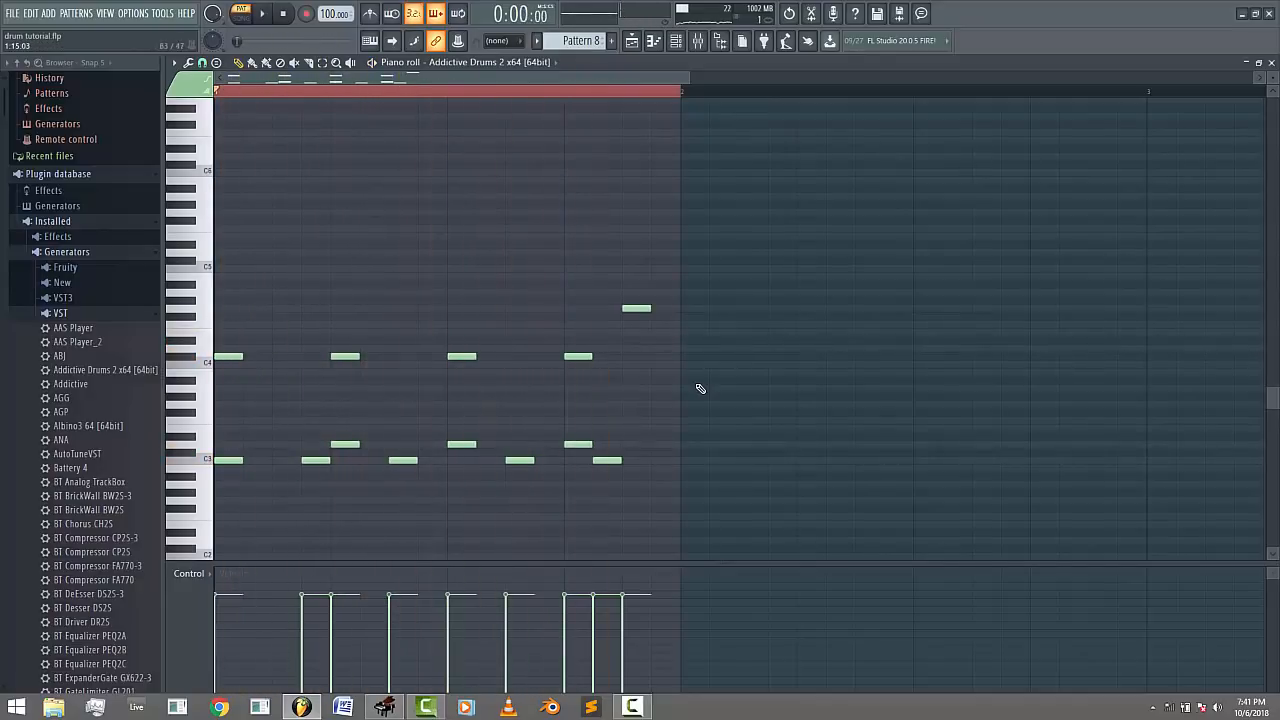
{"action": "left_click_drag", "start_coordinate": [622, 375], "coordinate": [234, 313]}
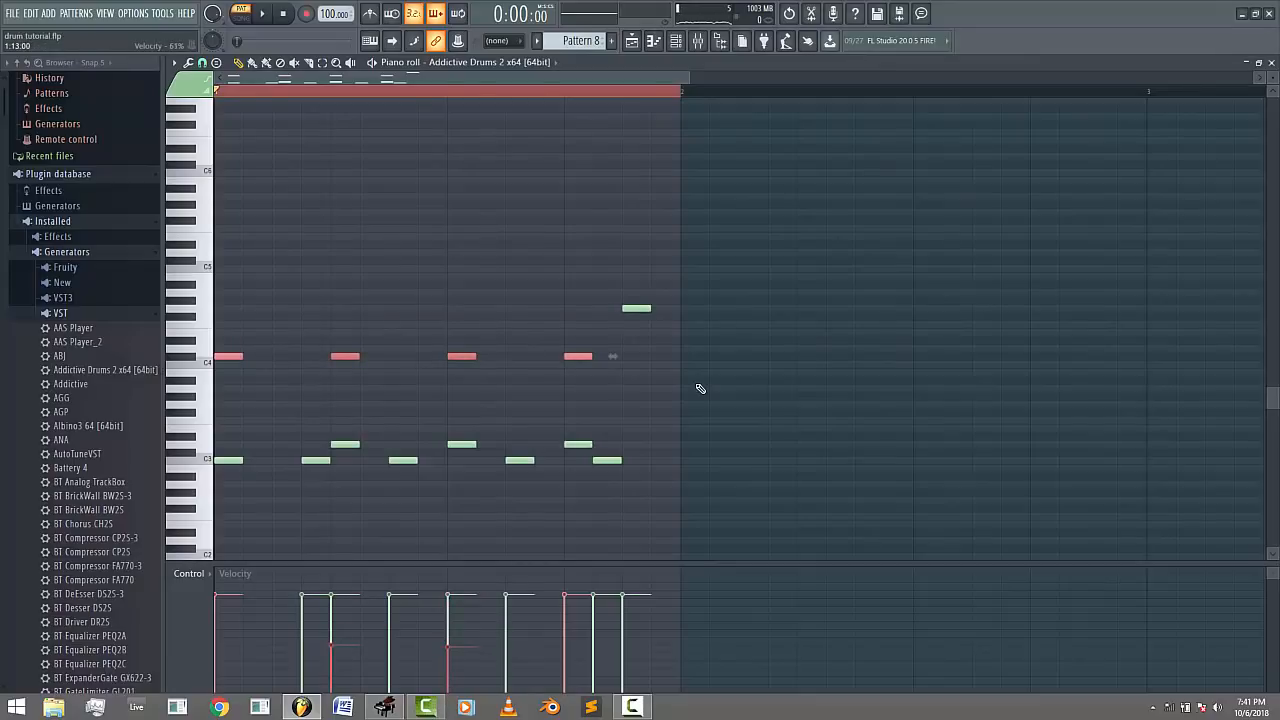
{"action": "key", "text": "ctrl+d"}
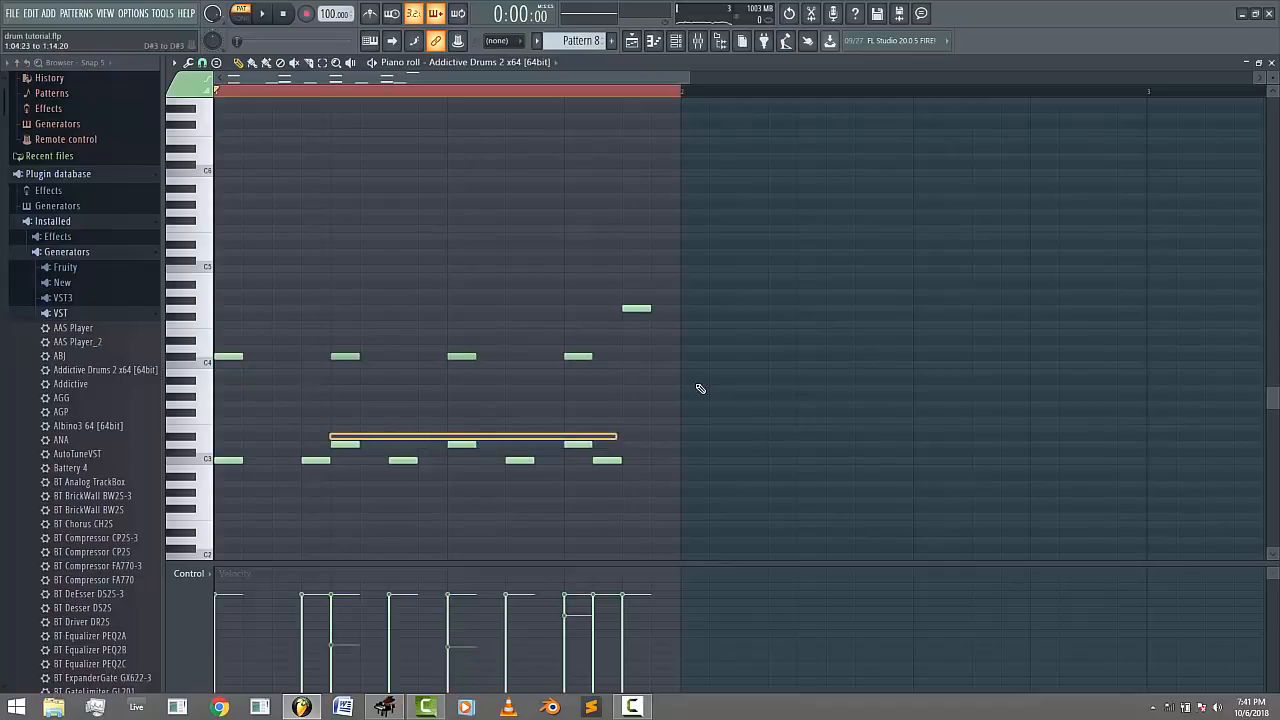
{"action": "left_click_drag", "start_coordinate": [317, 416], "coordinate": [593, 448]}
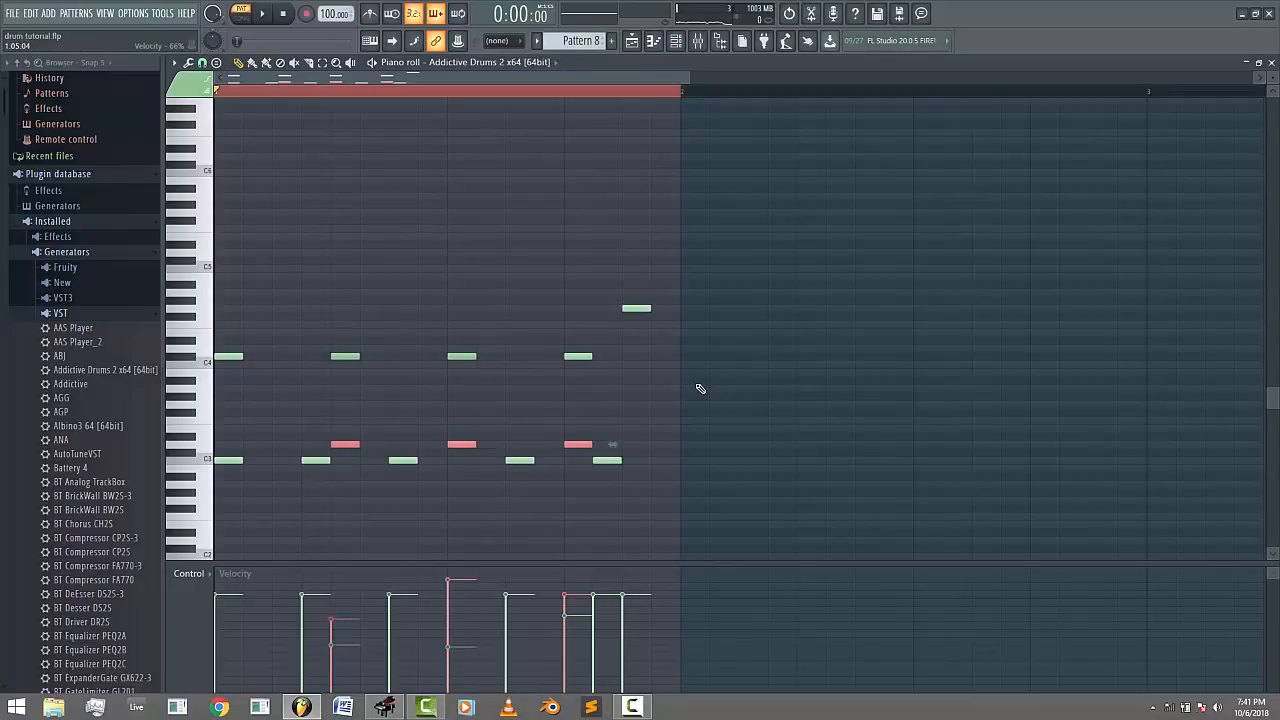
- Set the piano roll's snap to 1/4 step for finer editing of bar 1
{"action": "left_click_drag", "start_coordinate": [687, 77], "coordinate": [422, 77]}
{"action": "left_click", "coordinate": [202, 63]}
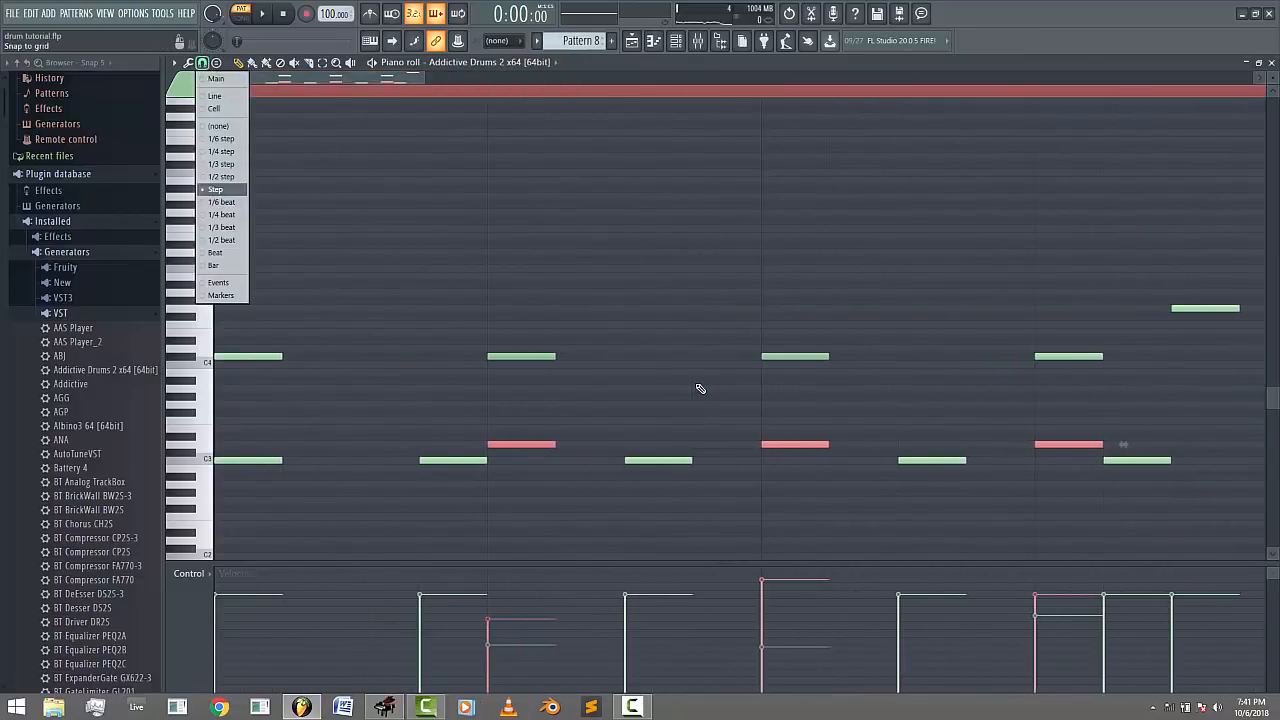
{"action": "left_click", "coordinate": [222, 151]}
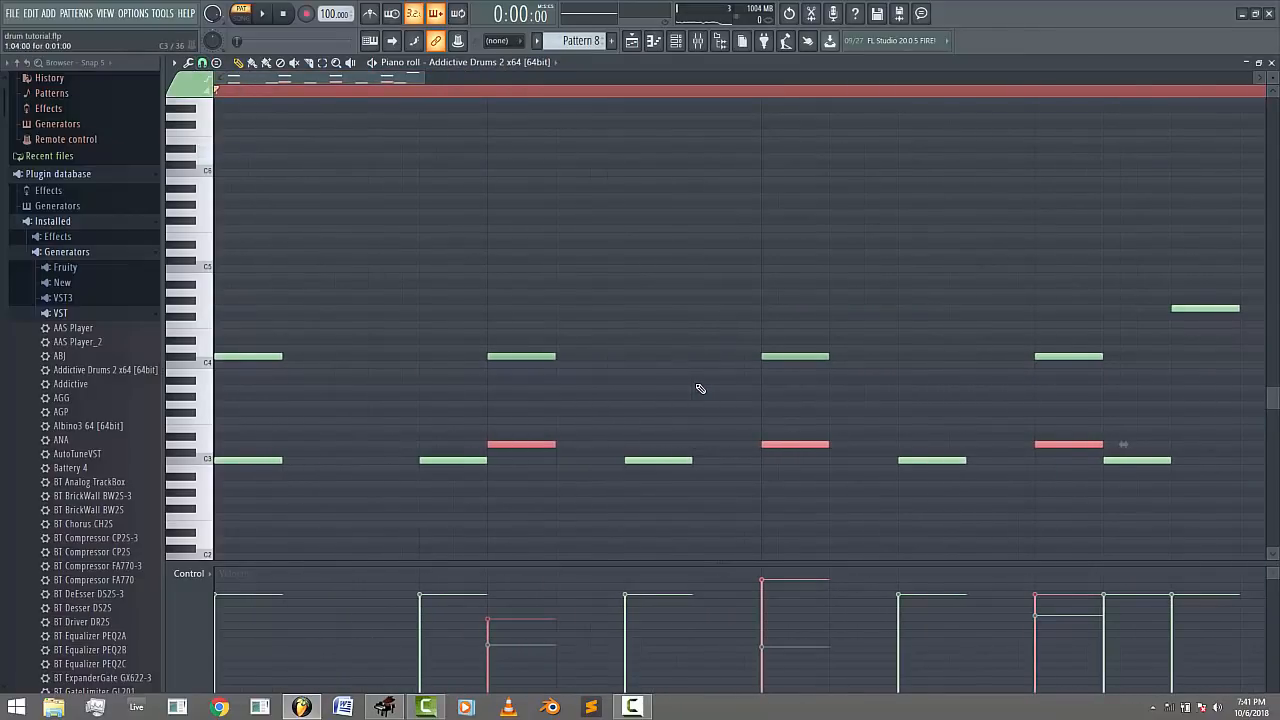
- Try splitting the C3 note on step 4 into two half-step notes
{"action": "left_click_drag", "start_coordinate": [485, 461], "coordinate": [453, 461]}
{"action": "left_click", "coordinate": [470, 460]}
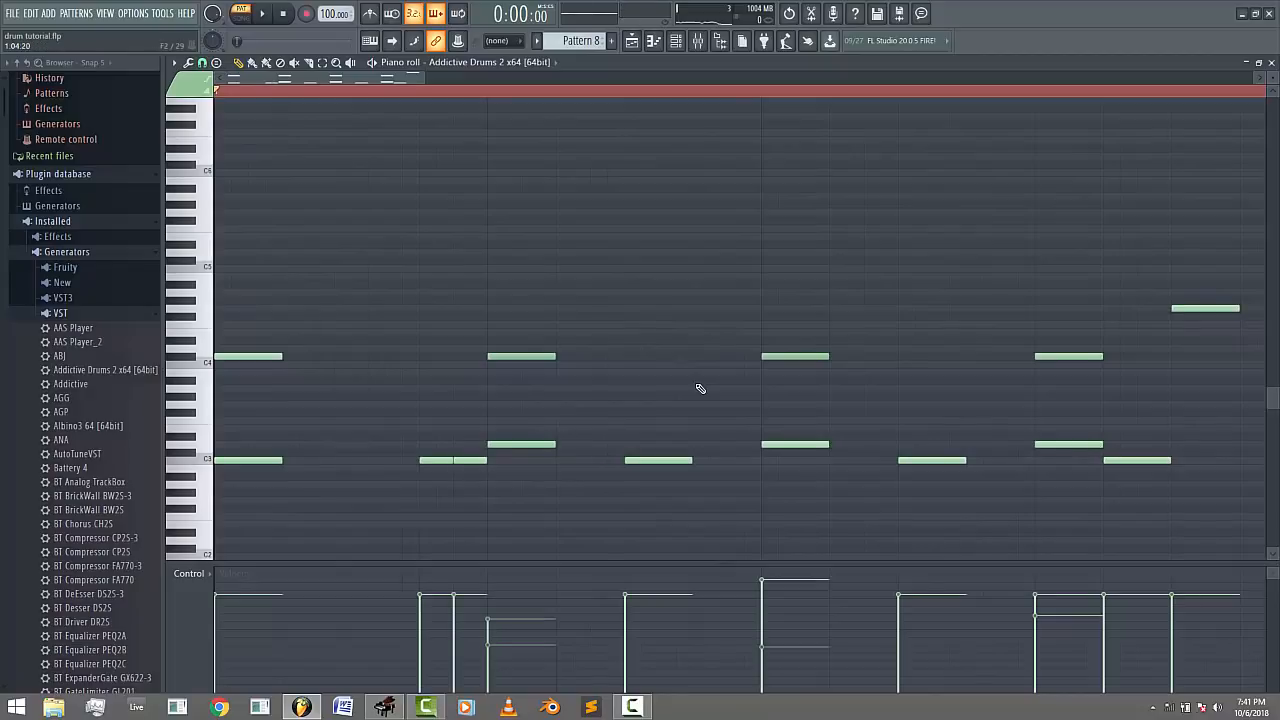
{"action": "right_click", "coordinate": [460, 461]}
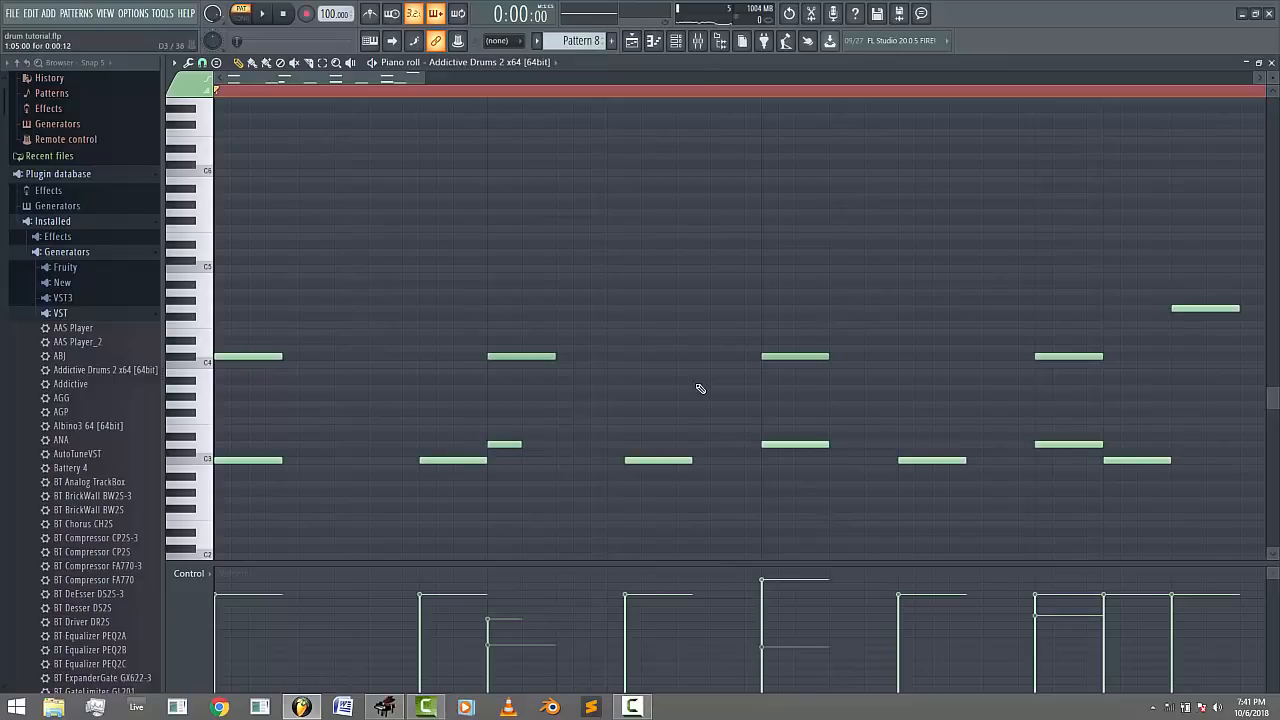
- Turn the D3 hit on step 5 into three consecutive quarter-step notes, add another at the start of step 6, and audition the roll
{"action": "left_click", "coordinate": [538, 444]}
{"action": "key", "text": "space"}
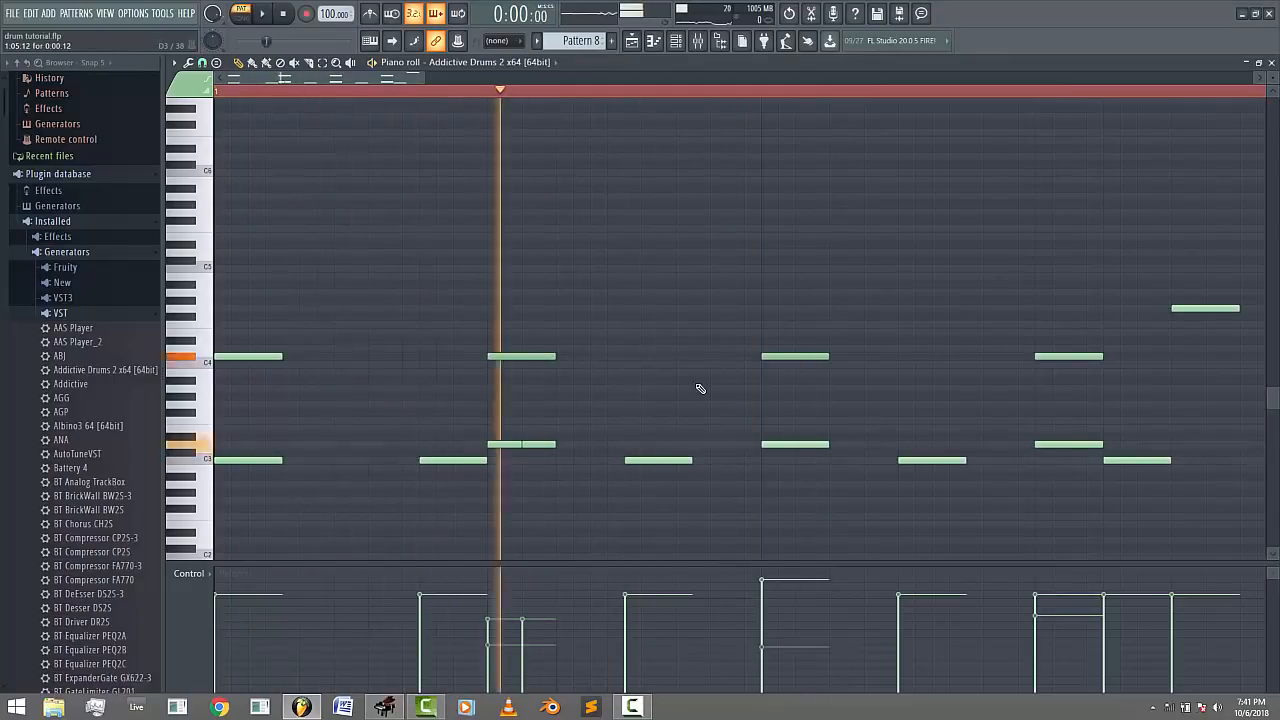
{"action": "key", "text": "space"}
{"action": "left_click", "coordinate": [512, 444]}
{"action": "key", "text": "space"}
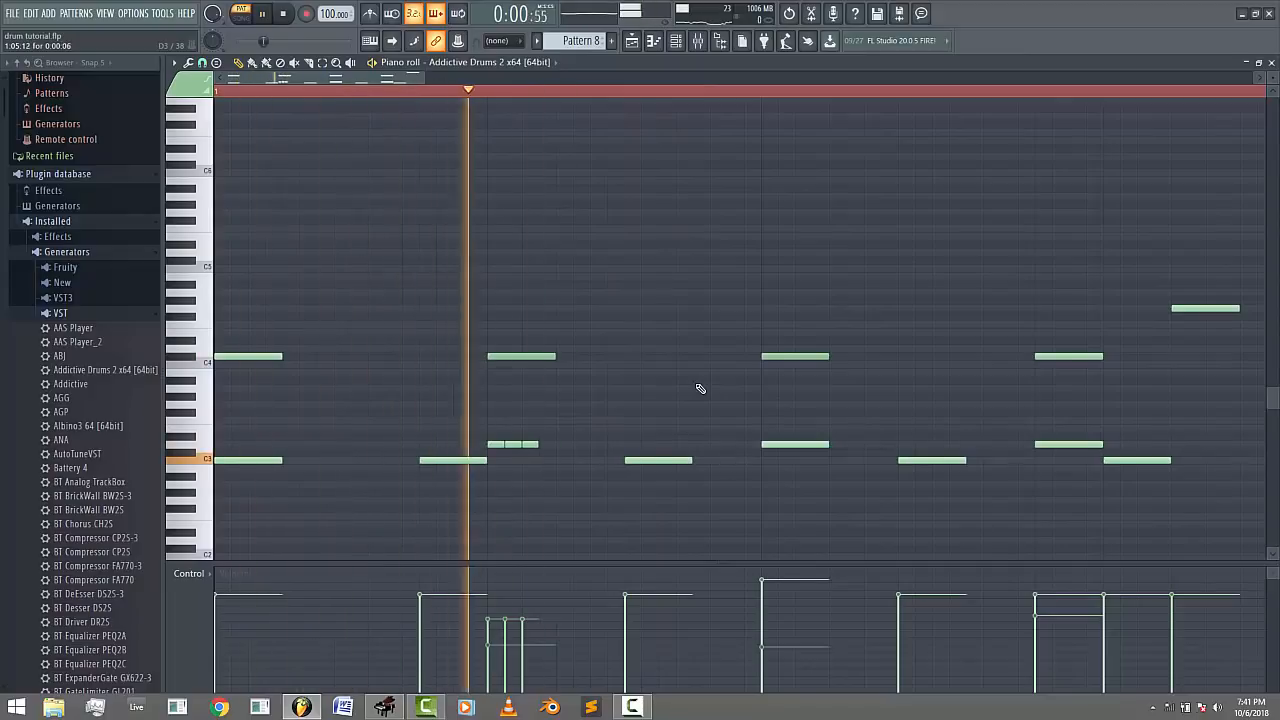
{"action": "key", "text": "space"}
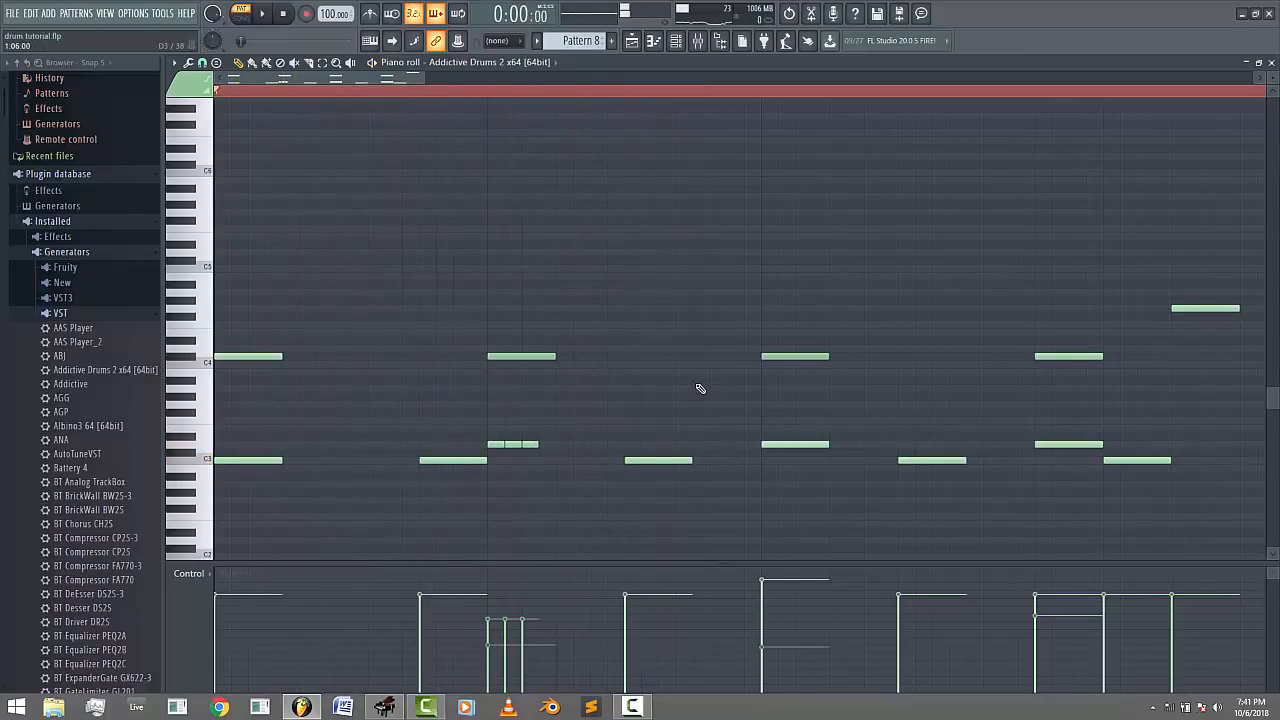
{"action": "key", "text": "space"}
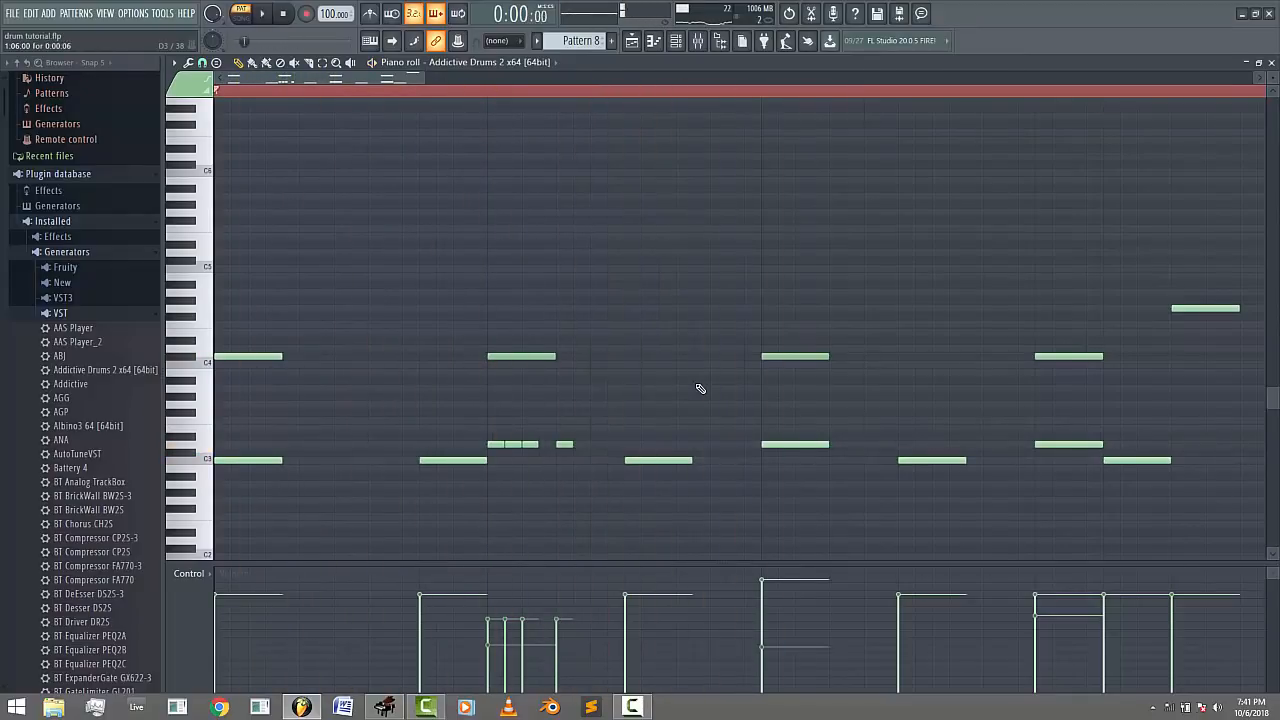
- Vary the velocities of the four D3 roll notes on beat 2, lengthen the fourth to a half step, and audition the pattern
{"action": "key", "text": "space"}
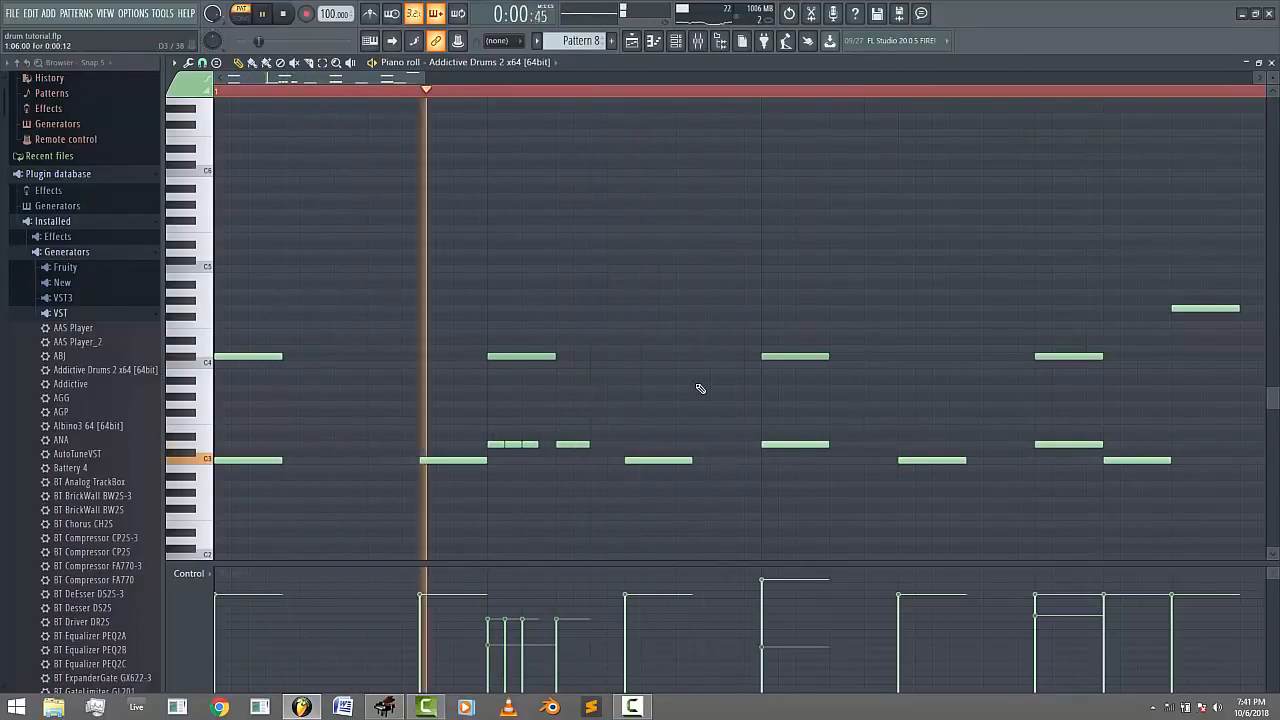
{"action": "key", "text": "space"}
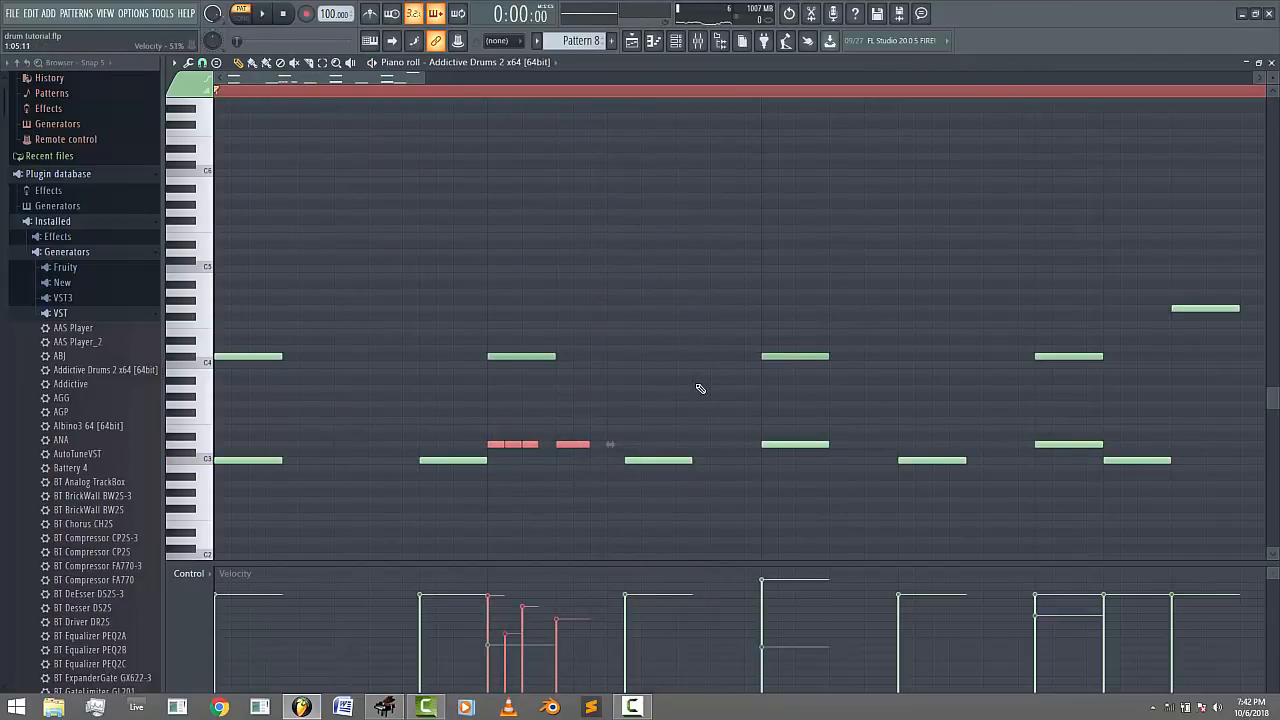
{"action": "key", "text": "space"}
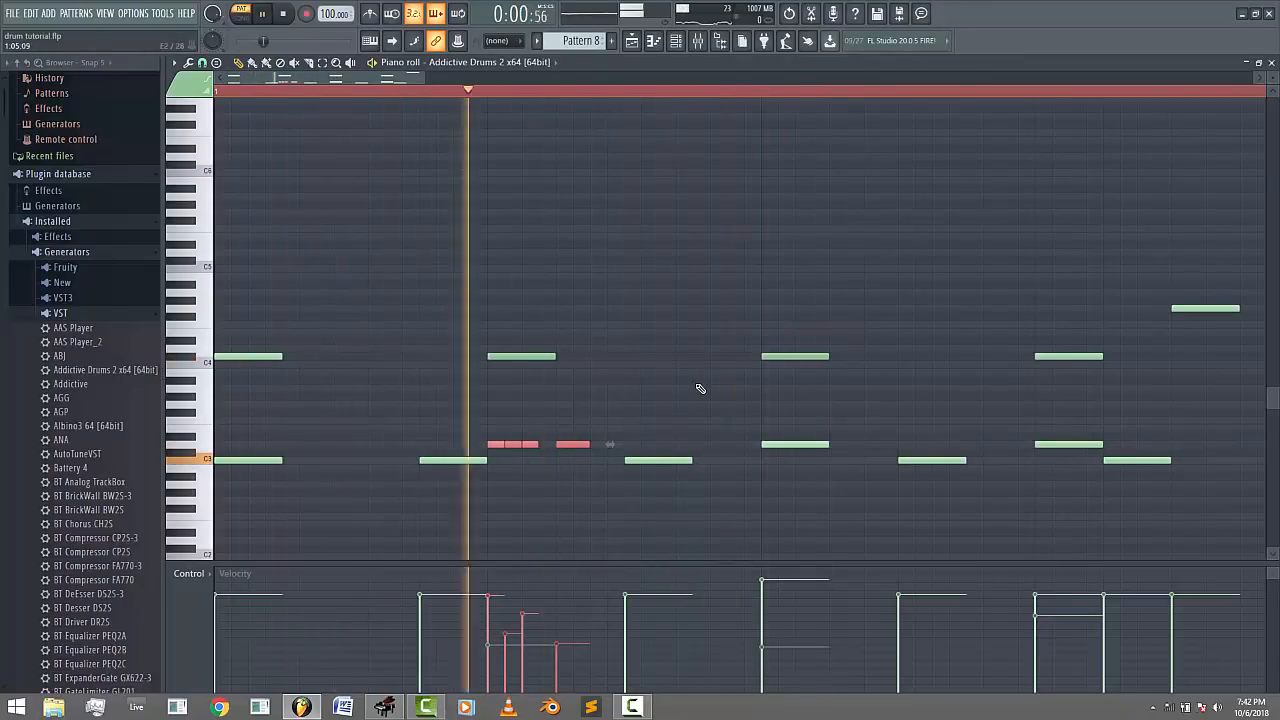
{"action": "key", "text": "space"}
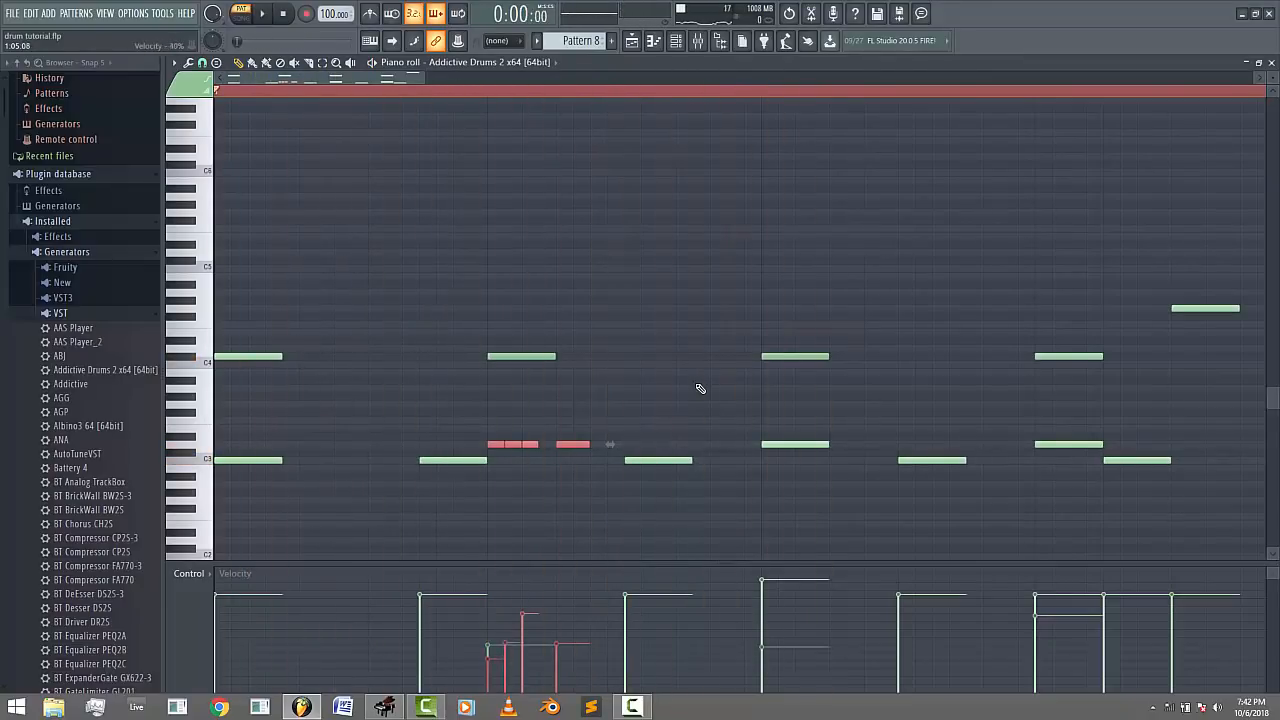
{"action": "left_click", "coordinate": [557, 593]}
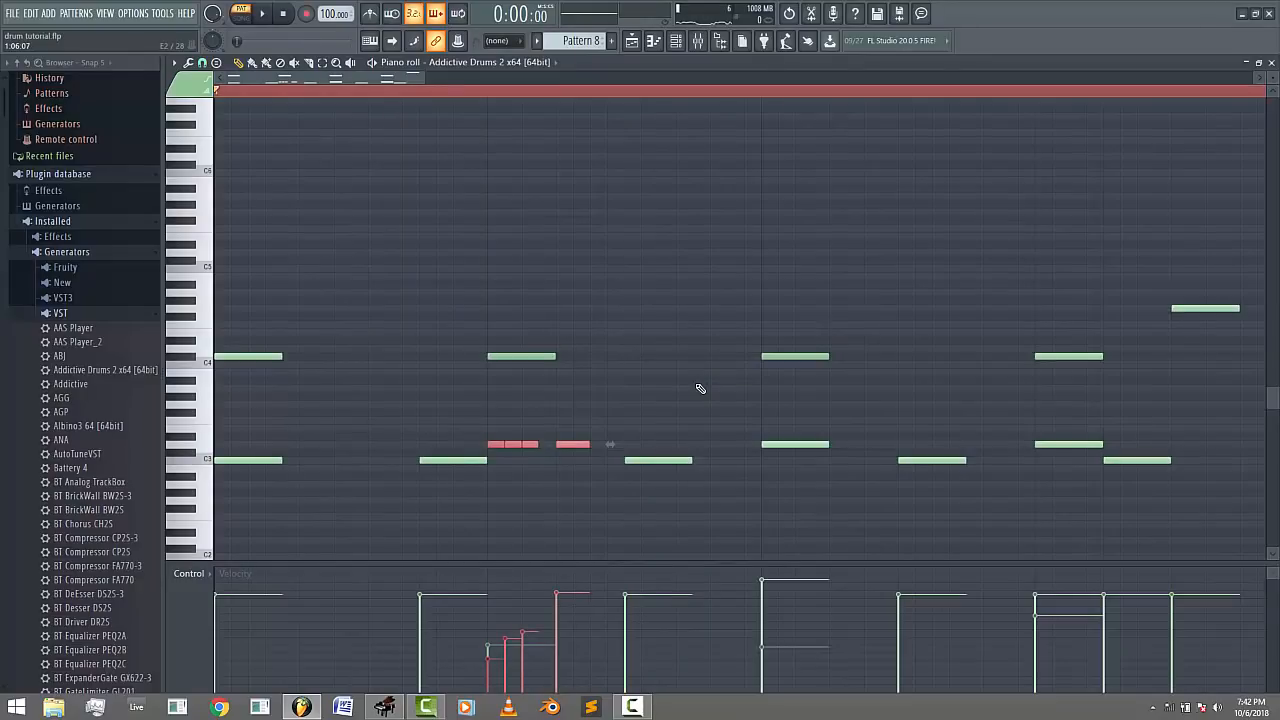
{"action": "key", "text": "space"}
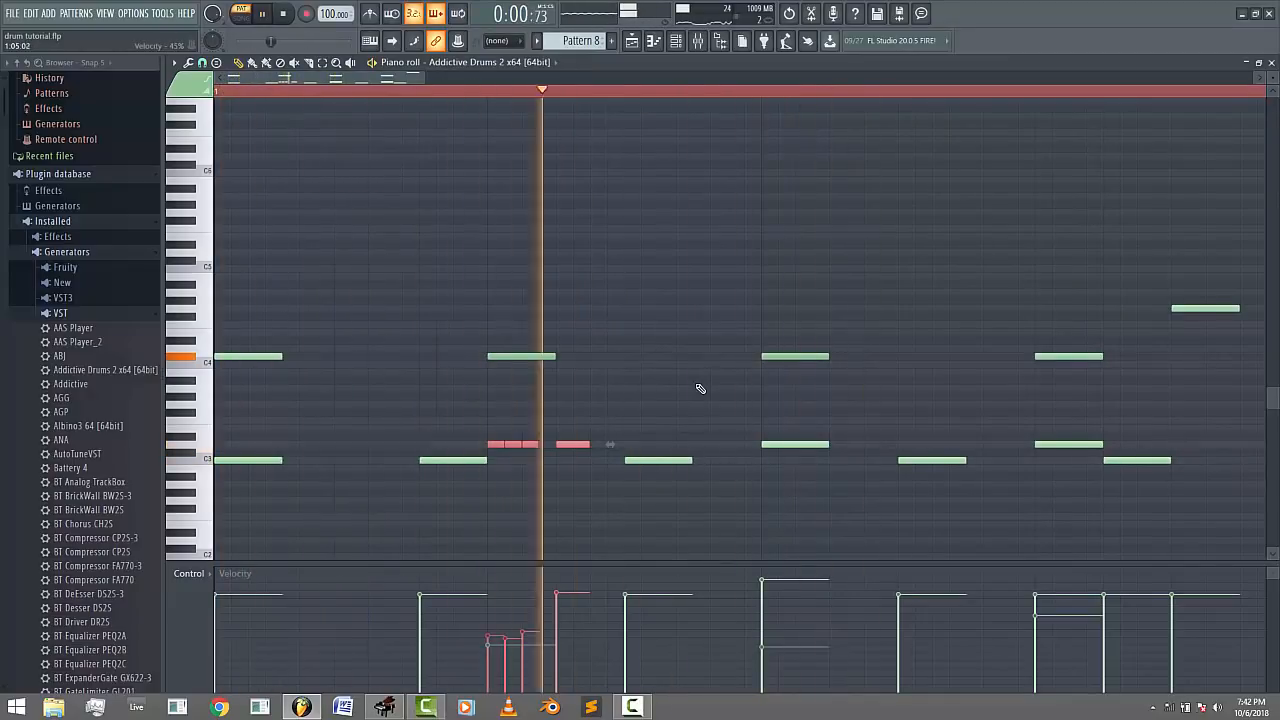
{"action": "key", "text": "space"}
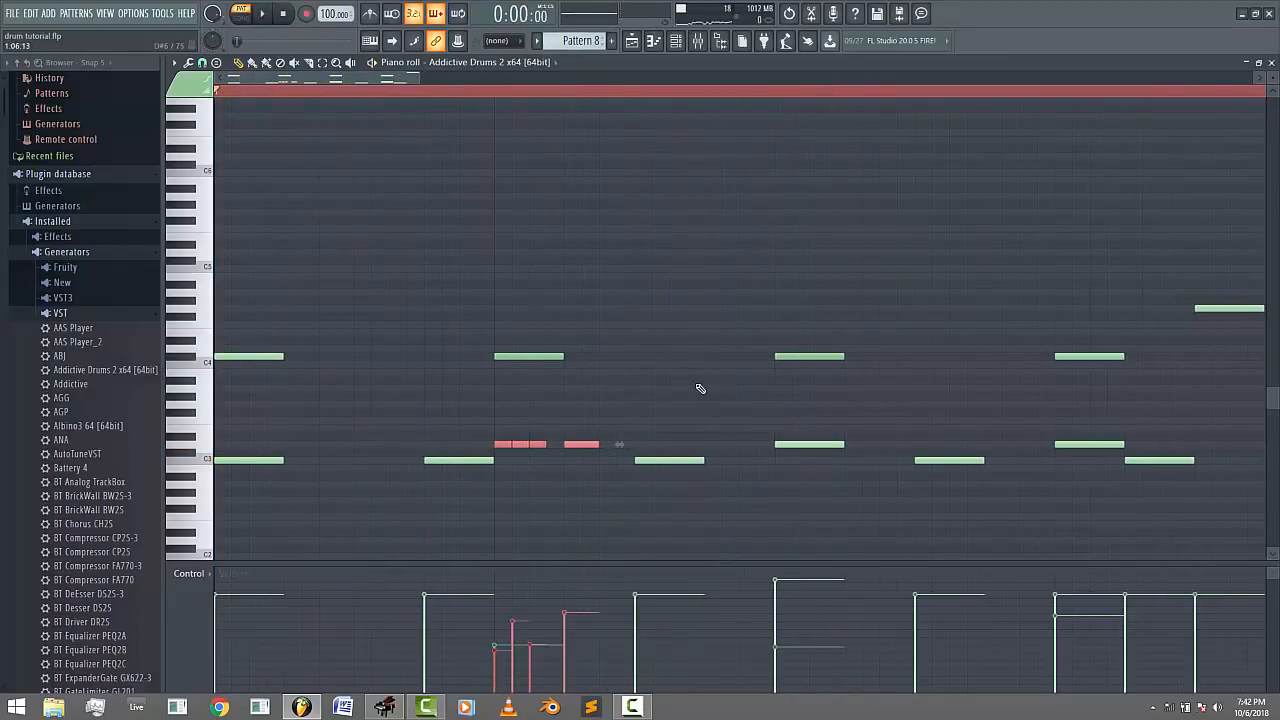
{"action": "scroll", "coordinate": [700, 388], "scroll_direction": "right", "scroll_amount": 4}
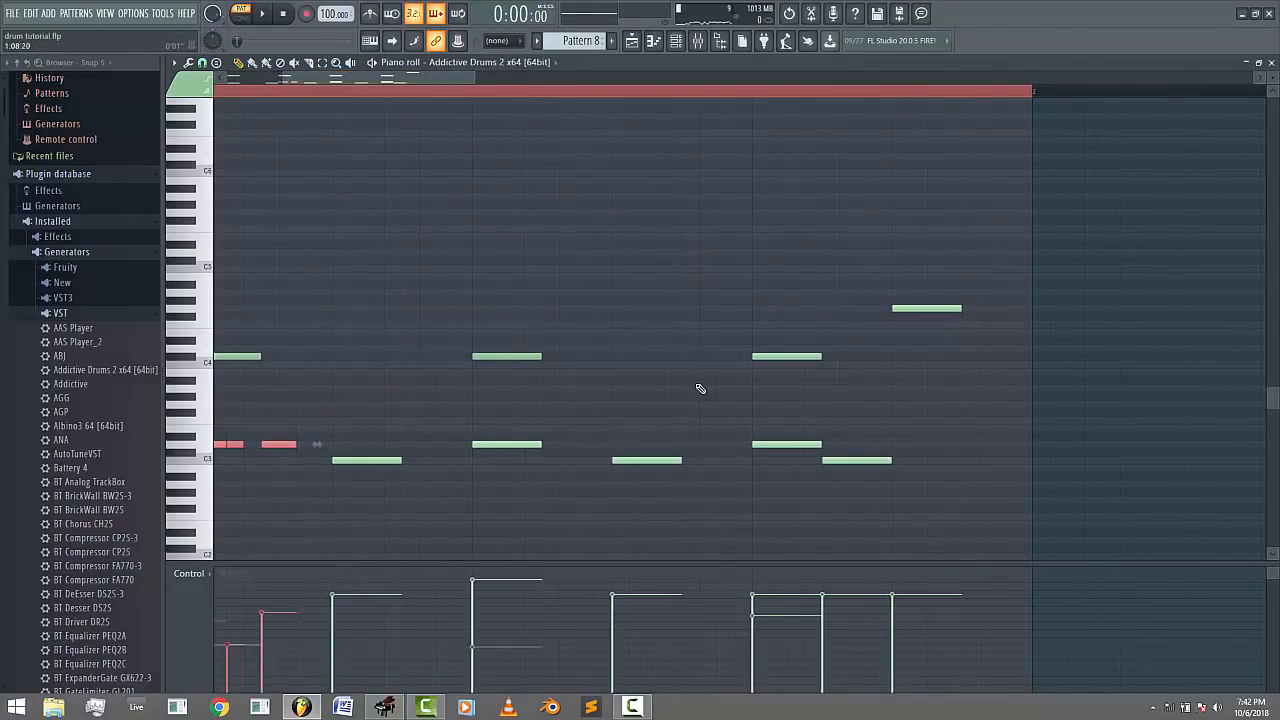
{"action": "scroll", "coordinate": [700, 388], "scroll_direction": "left", "scroll_amount": 3}
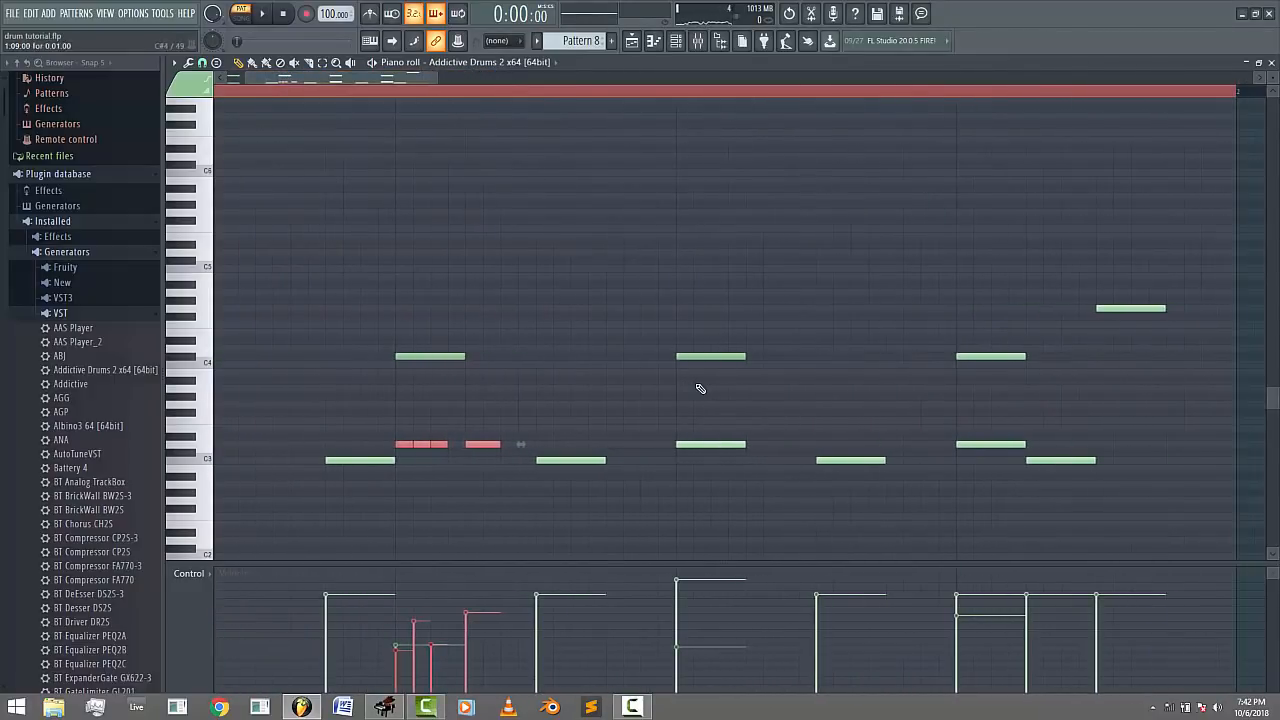
{"action": "key", "text": "space"}
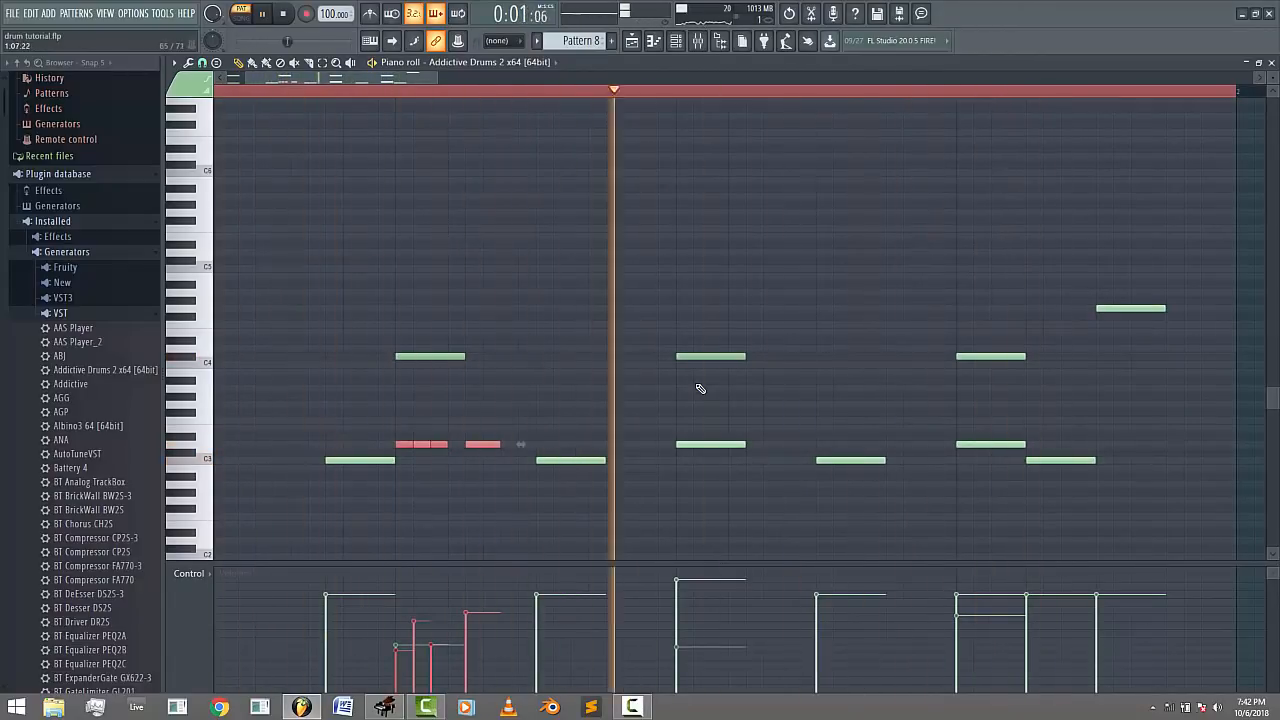
{"action": "key", "text": "space"}
- Add a half-step G5 note partway through step 7, raise its velocity to match the neighbouring C3 hit, and audition it
{"action": "left_click", "coordinate": [588, 212]}
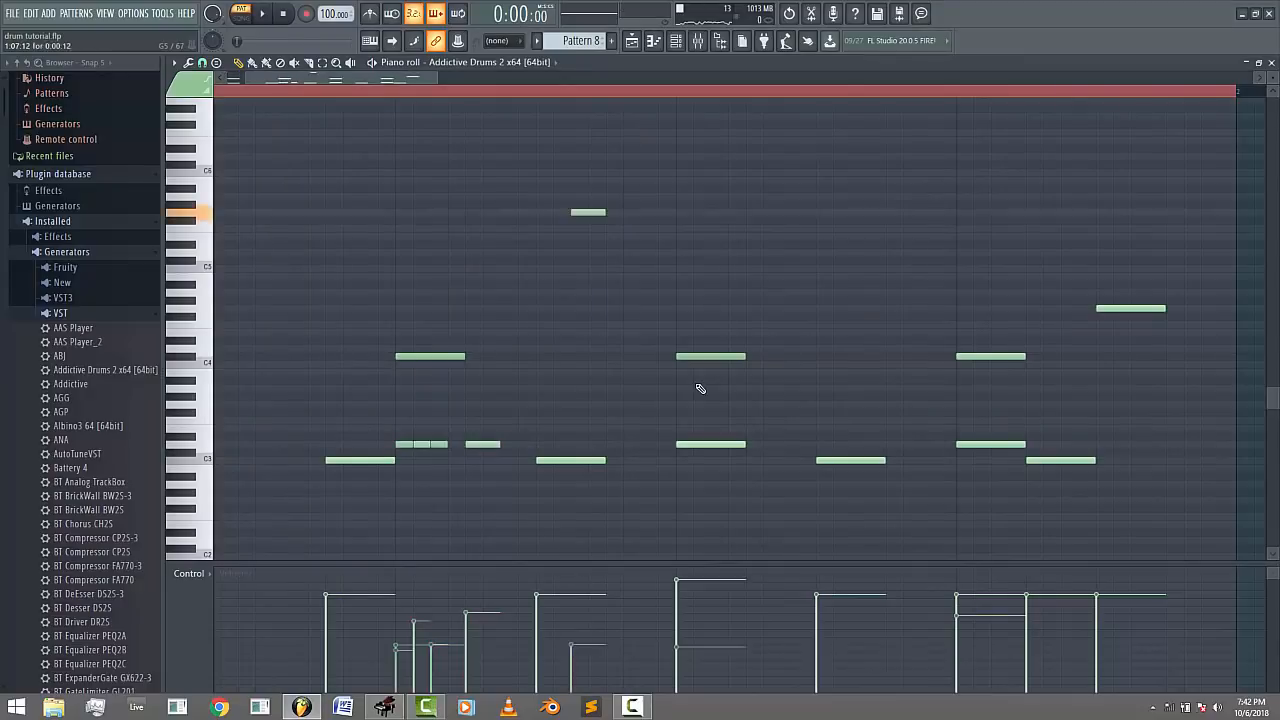
{"action": "left_click_drag", "start_coordinate": [592, 235], "coordinate": [592, 196]}
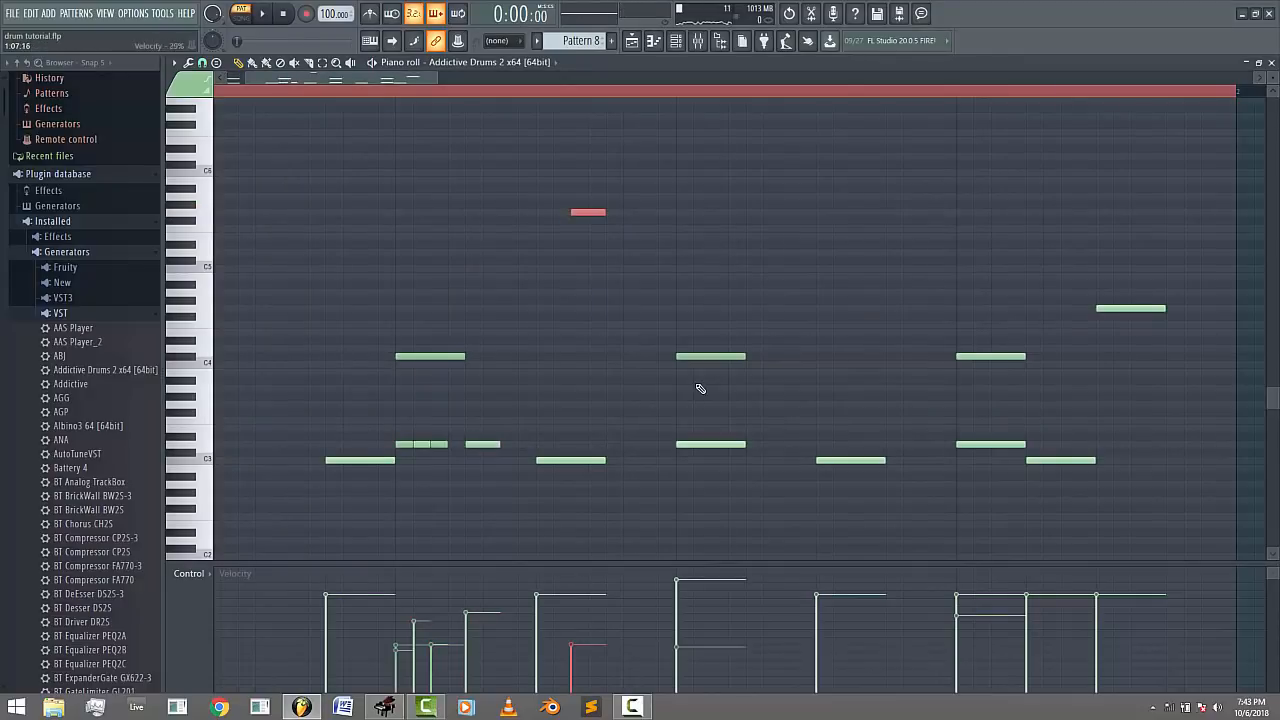
{"action": "scroll", "coordinate": [700, 388], "scroll_direction": "up", "scroll_amount": 4}
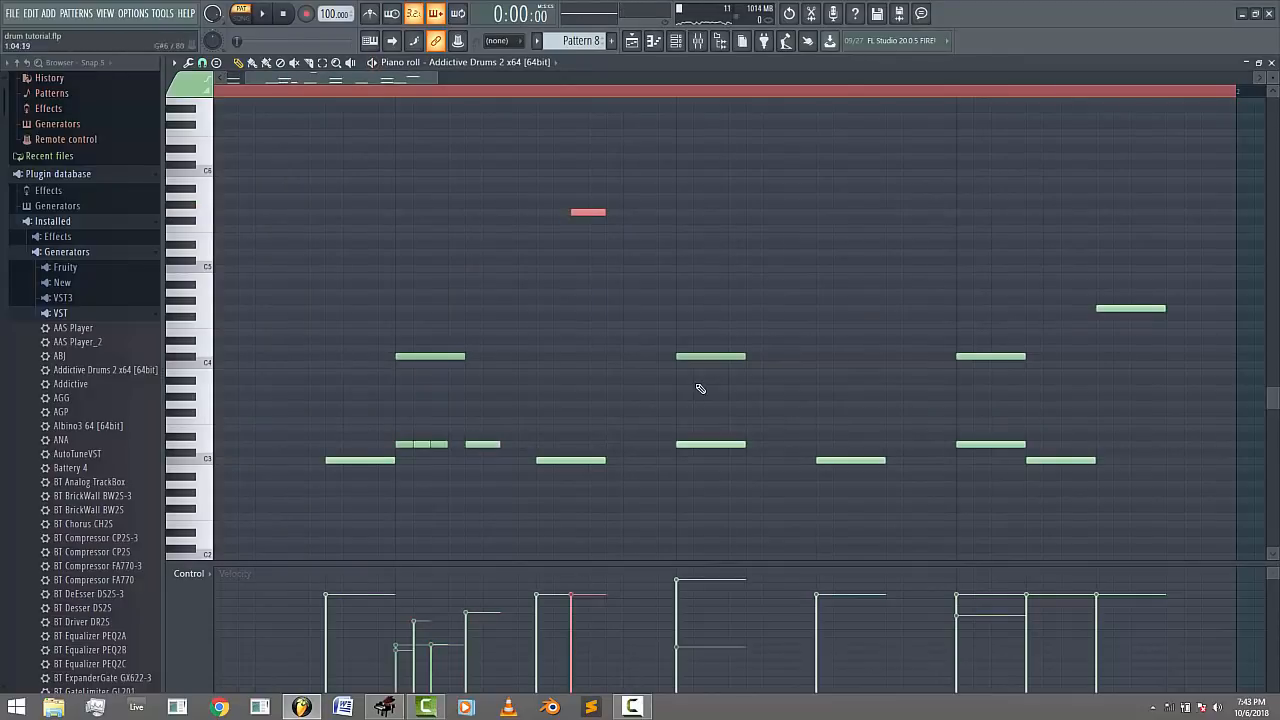
{"action": "key", "text": "space"}
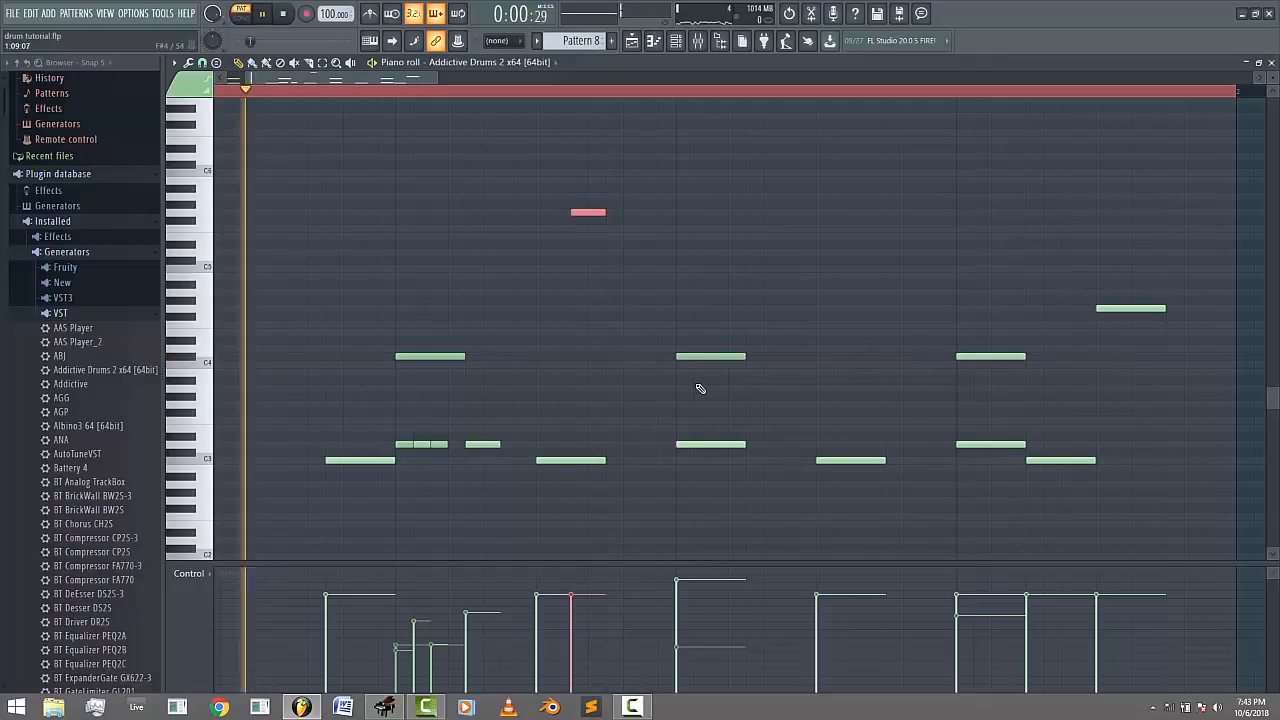
{"action": "key", "text": "space"}
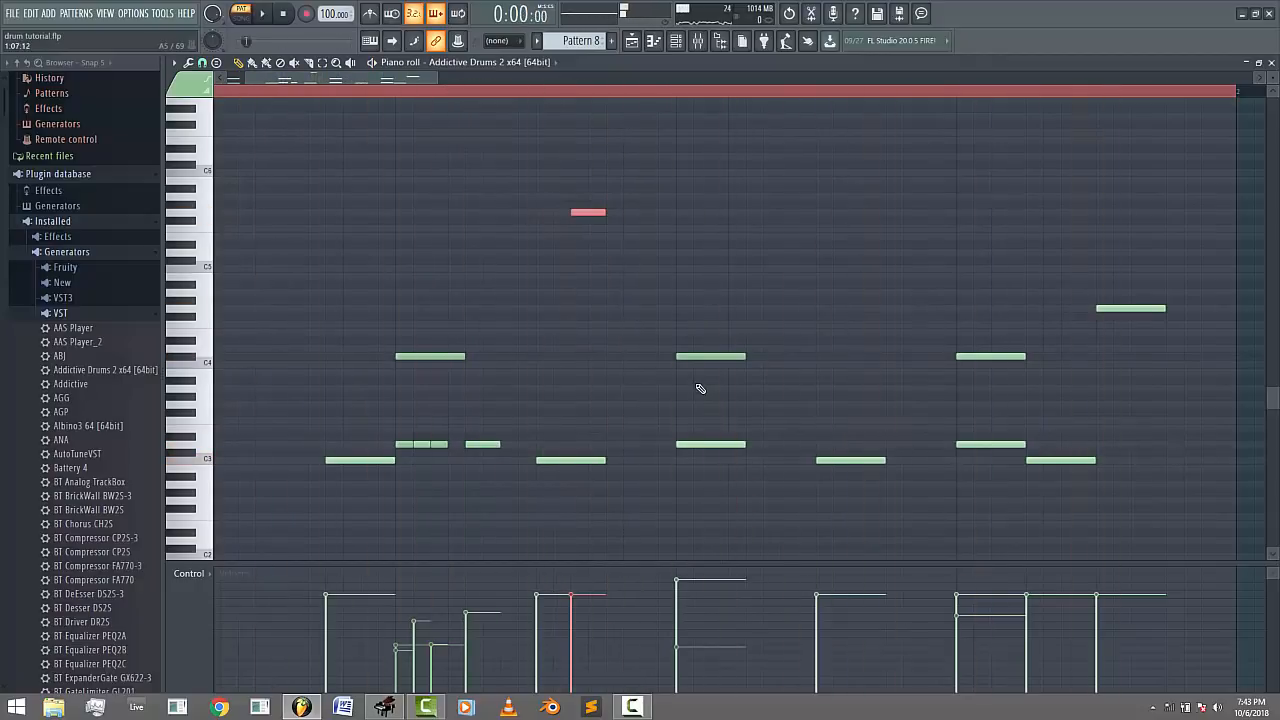
{"action": "key", "text": "space"}
{"action": "key", "text": "space"}
- Set the piano roll's snap to Step and replace the G5 note with one on step 8
{"action": "left_click", "coordinate": [202, 63]}
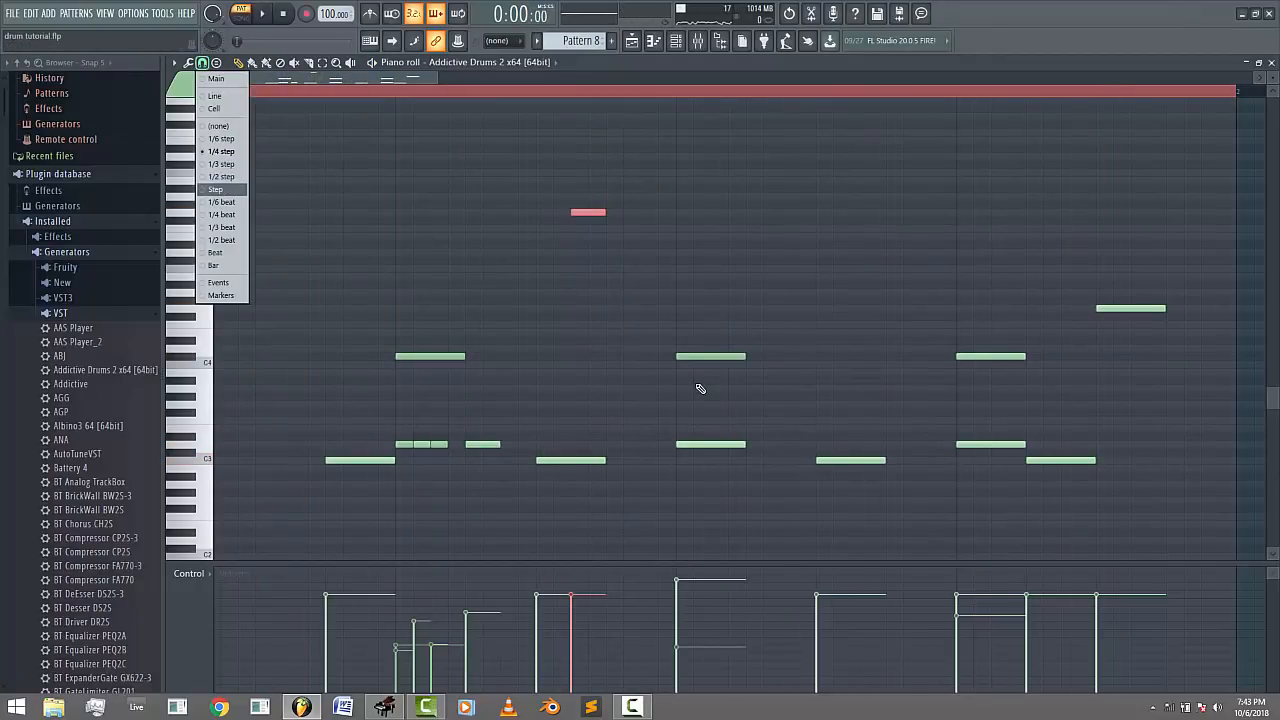
{"action": "left_click", "coordinate": [216, 189]}
{"action": "right_click", "coordinate": [588, 212]}
{"action": "left_click", "coordinate": [622, 212]}
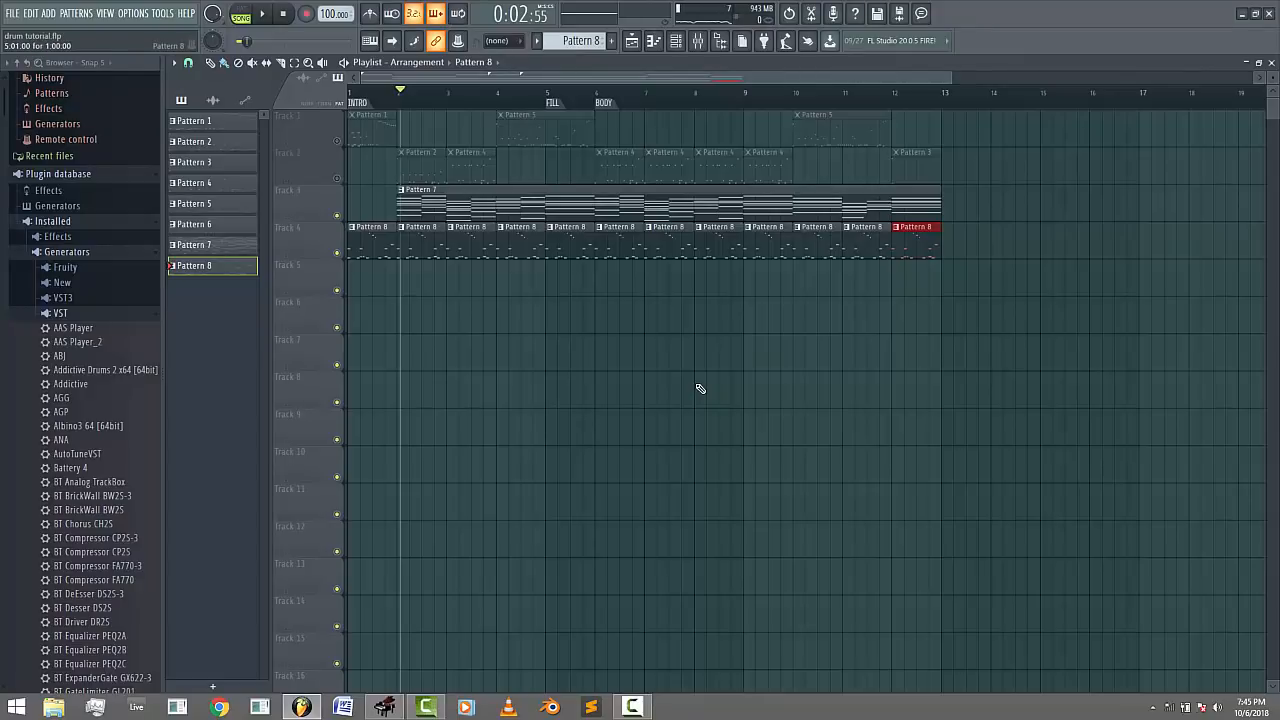
- Make the Pattern 8 clip at bar 5, under the FILL marker, unique and open its notes for editing
{"action": "left_click", "coordinate": [551, 227]}
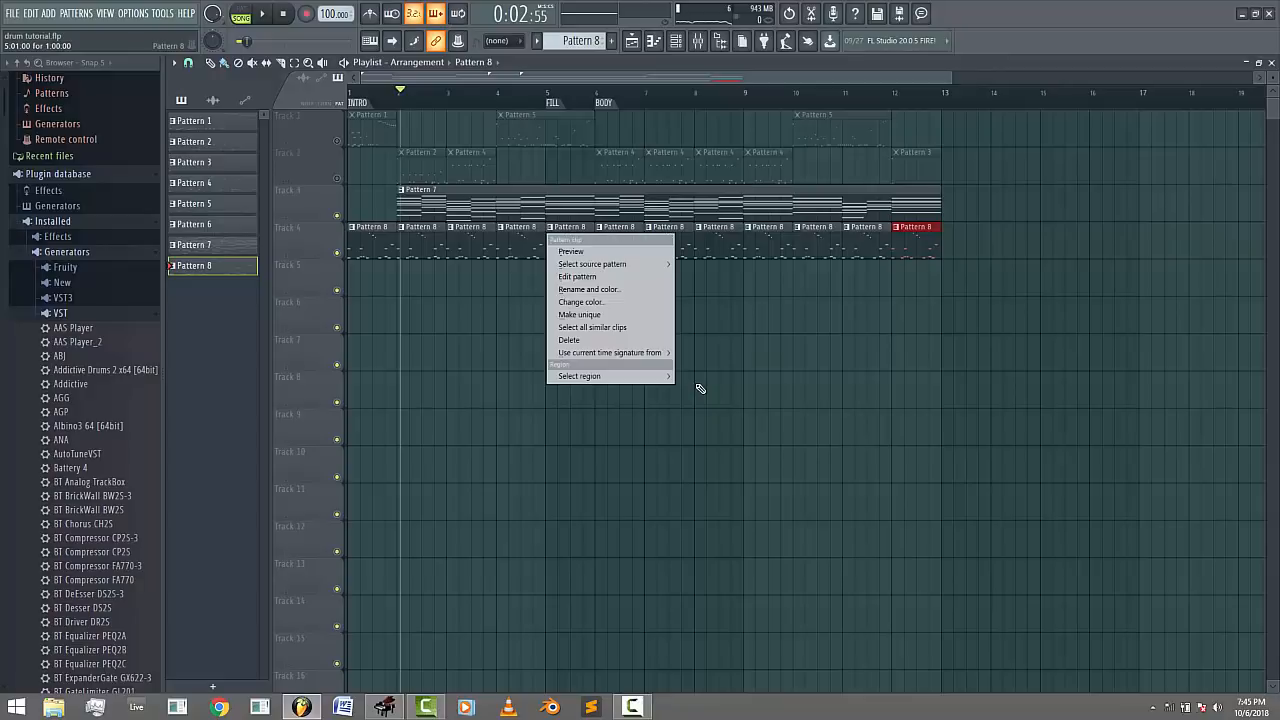
{"action": "left_click", "coordinate": [582, 315]}
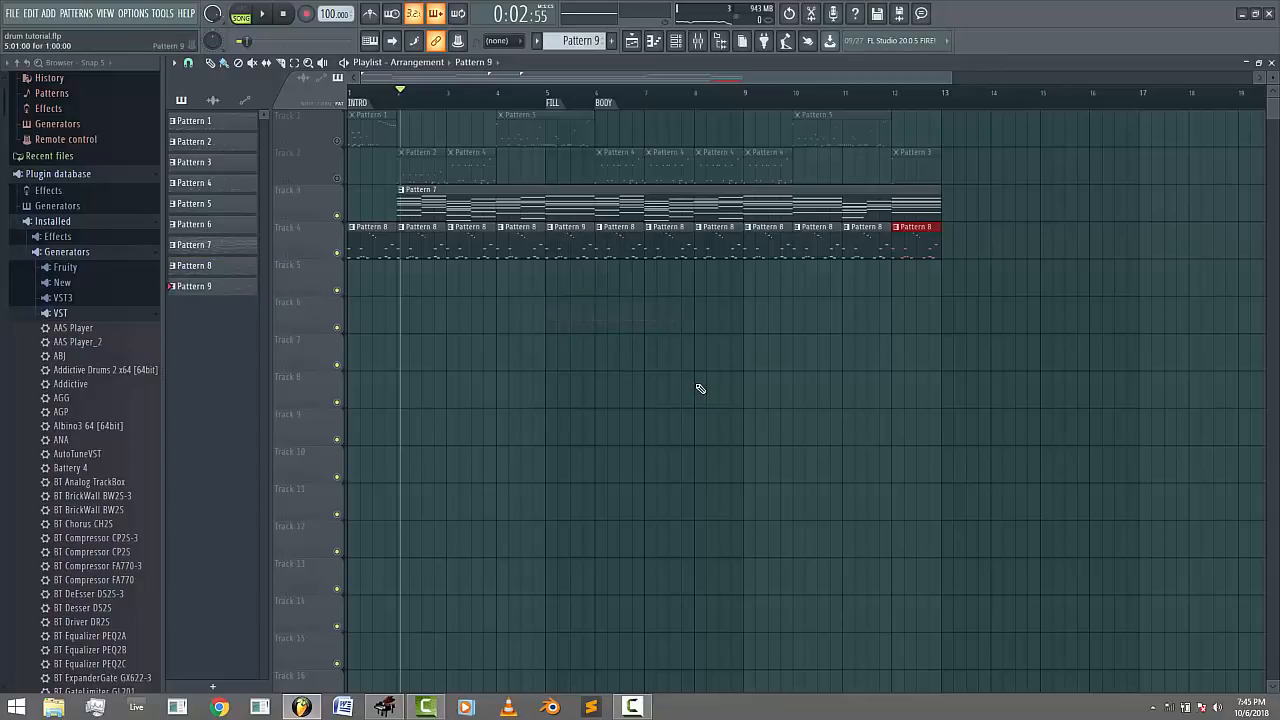
{"action": "double_click", "coordinate": [570, 243]}
- Delete the four high notes around beat 3 in Pattern 9, and place F6 notes on all four beats
{"action": "scroll", "coordinate": [646, 107], "scroll_direction": "down", "scroll_amount": 4}
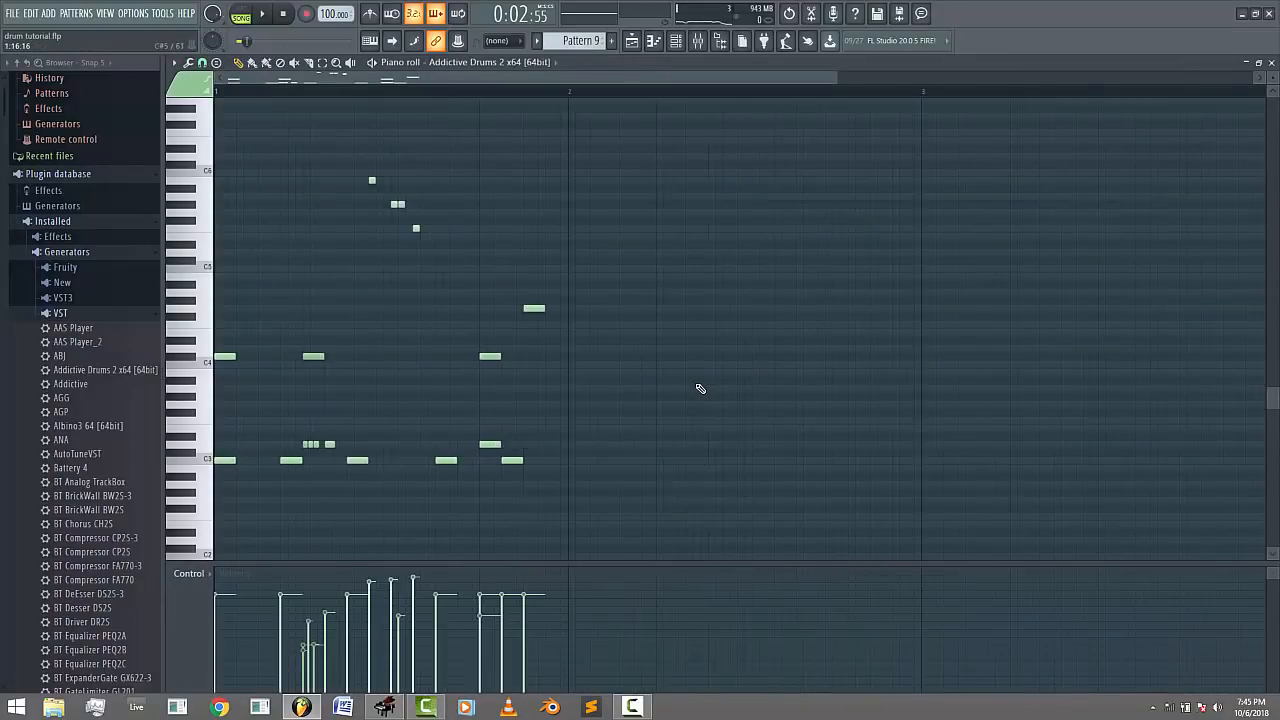
{"action": "right_click", "coordinate": [394, 204]}
{"action": "right_click", "coordinate": [373, 180]}
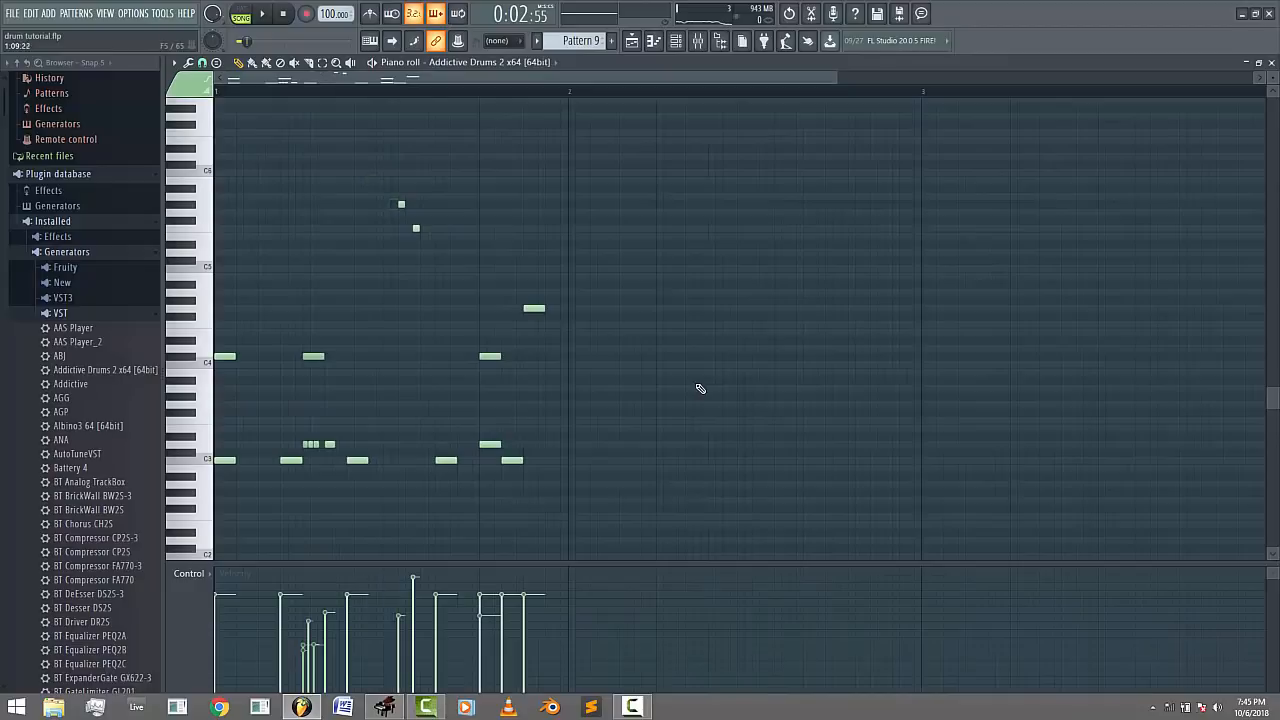
{"action": "right_click", "coordinate": [416, 228]}
{"action": "right_click", "coordinate": [401, 204]}
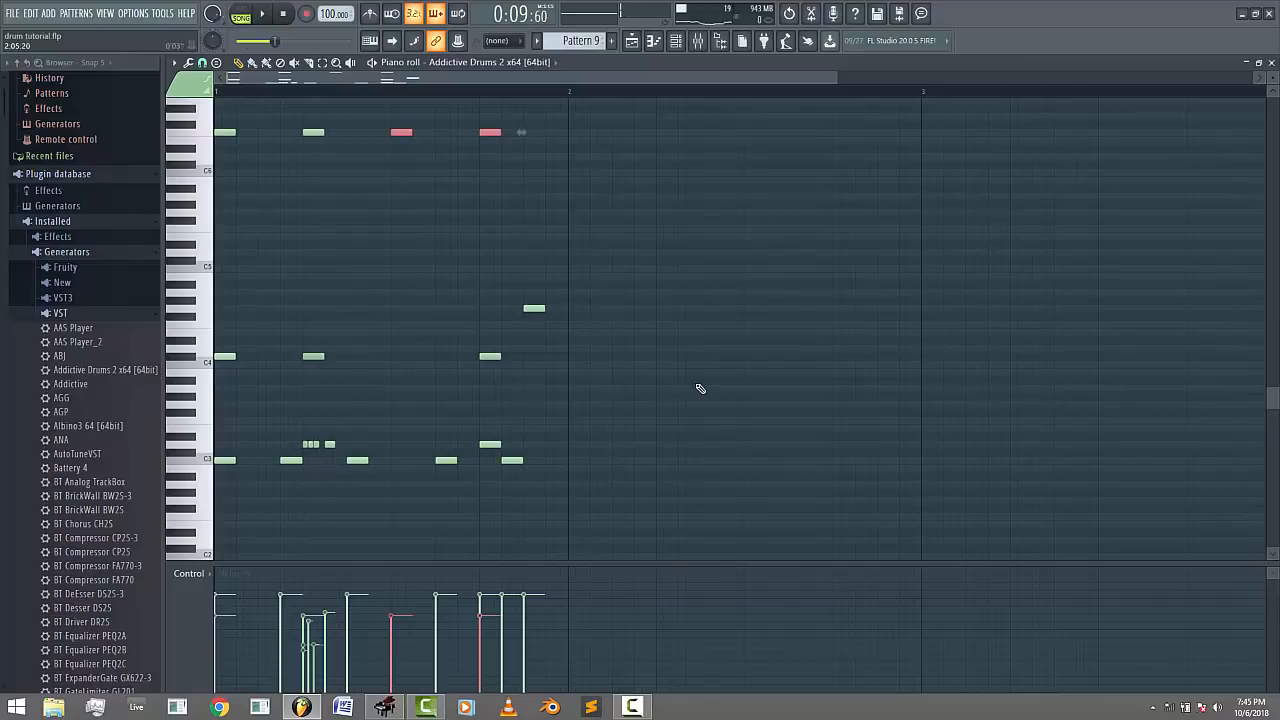
- Return to the playlist, delete Pattern 9 and Pattern 8 from the project, and unmute Tracks 1 and 2
{"action": "left_click", "coordinate": [631, 40]}
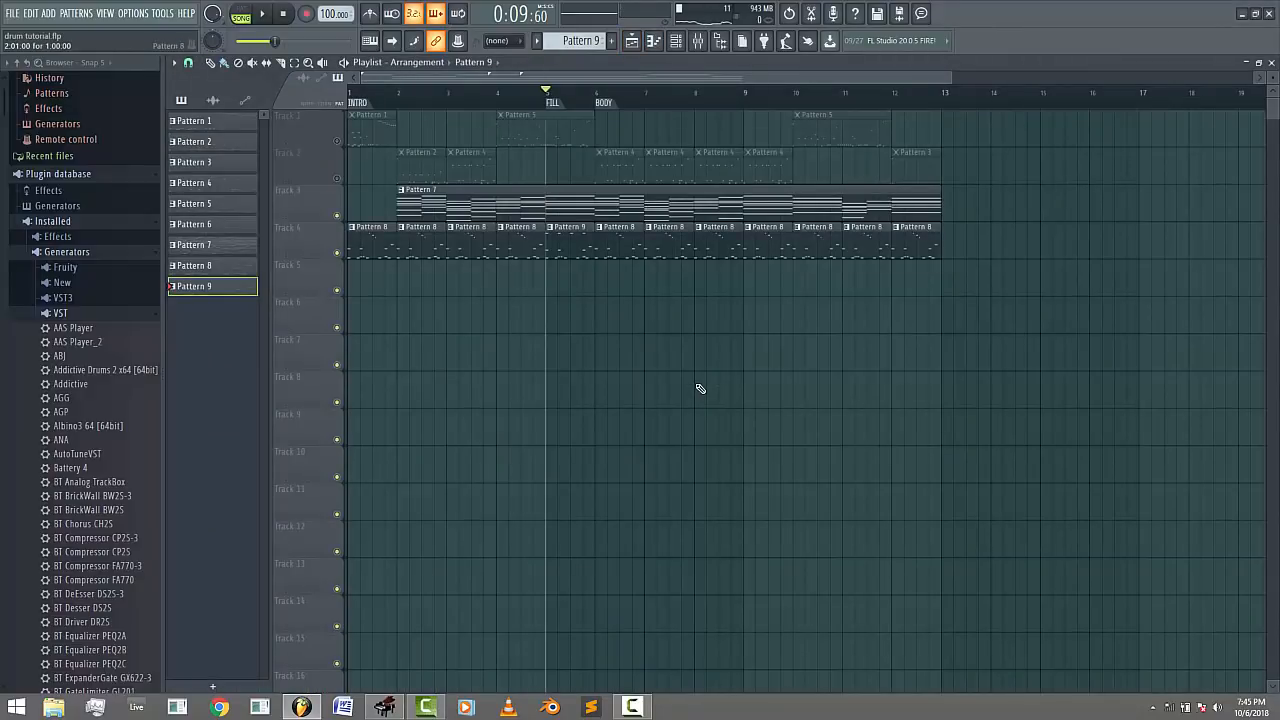
{"action": "right_click", "coordinate": [221, 289]}
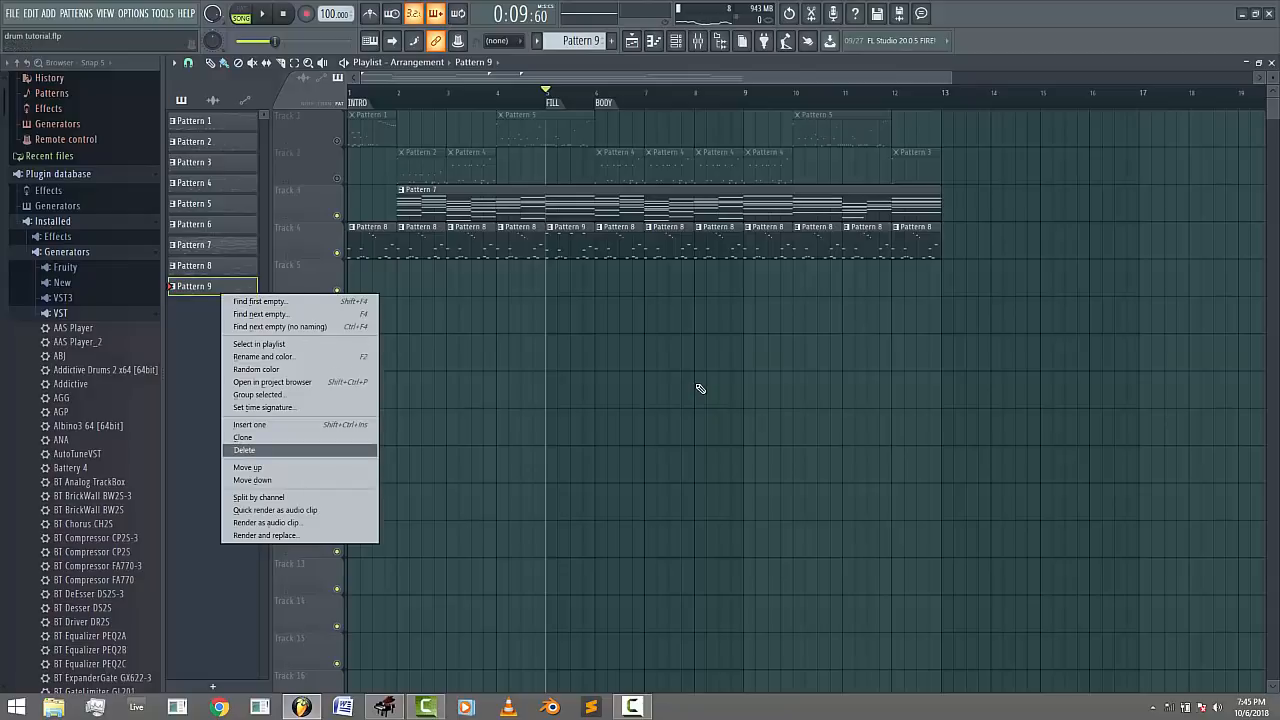
{"action": "left_click", "coordinate": [245, 451]}
{"action": "left_click", "coordinate": [703, 389]}
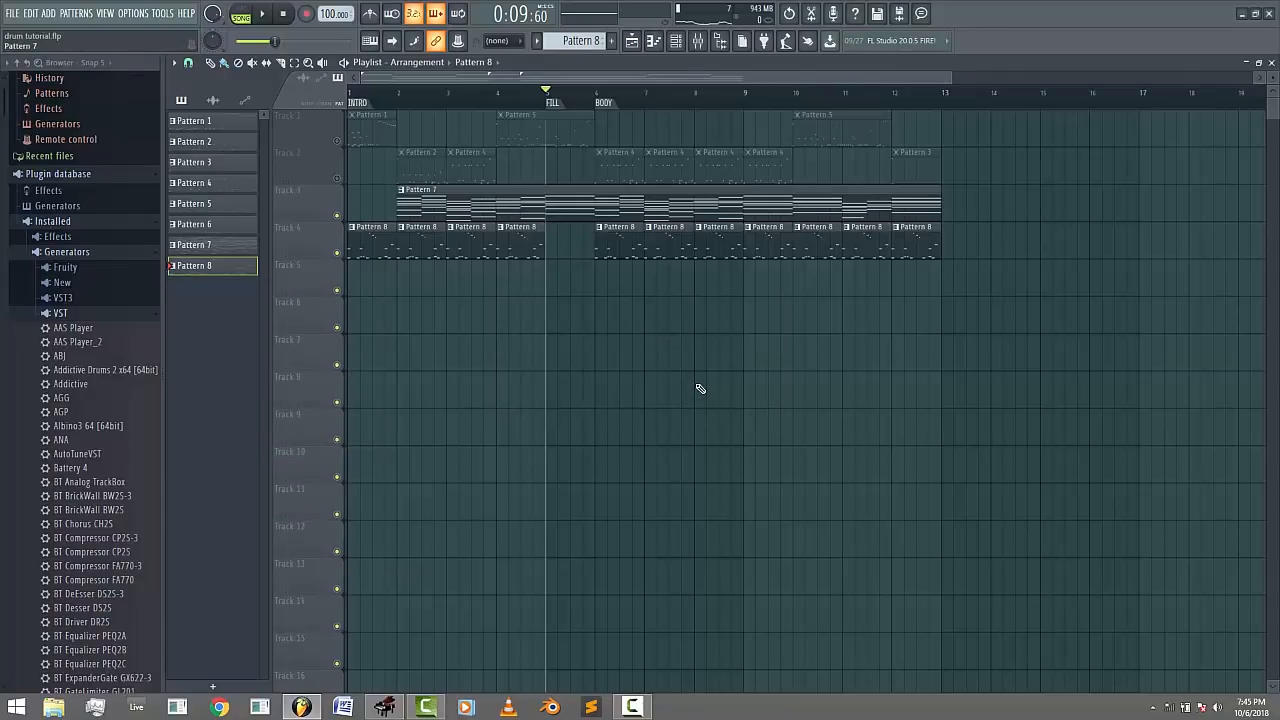
{"action": "right_click", "coordinate": [210, 266]}
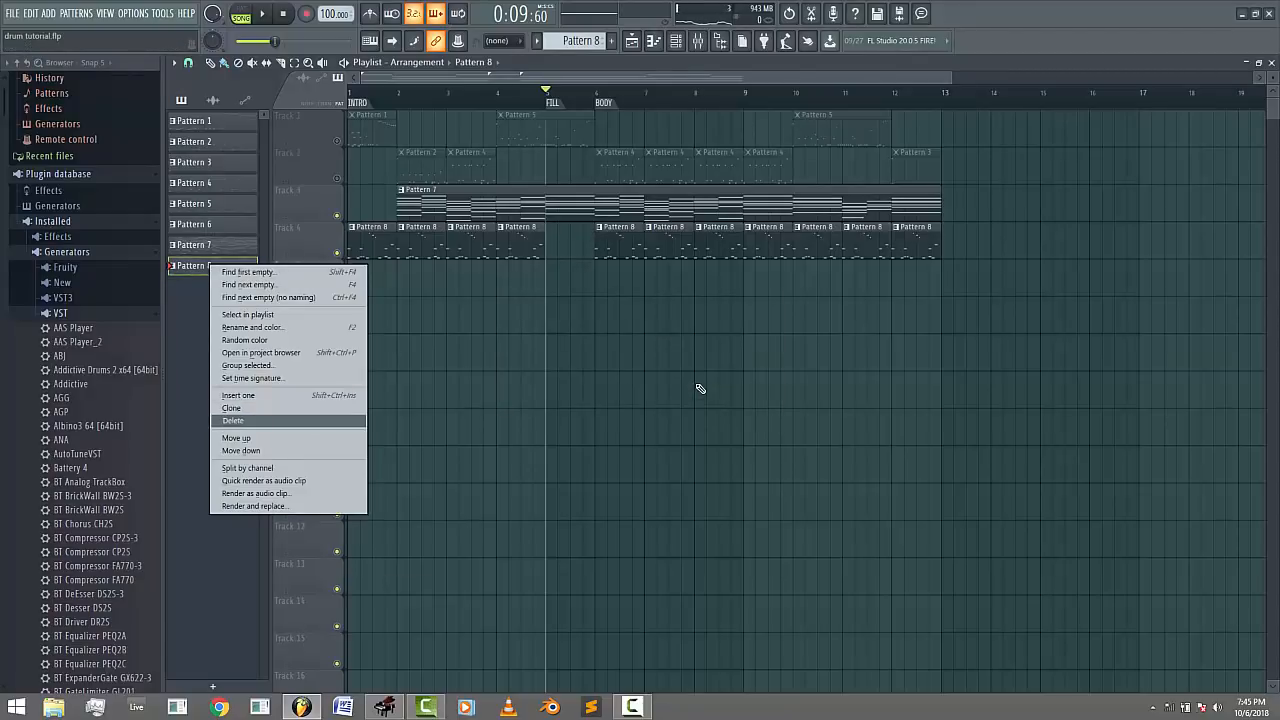
{"action": "left_click", "coordinate": [240, 420]}
{"action": "left_click", "coordinate": [703, 389]}
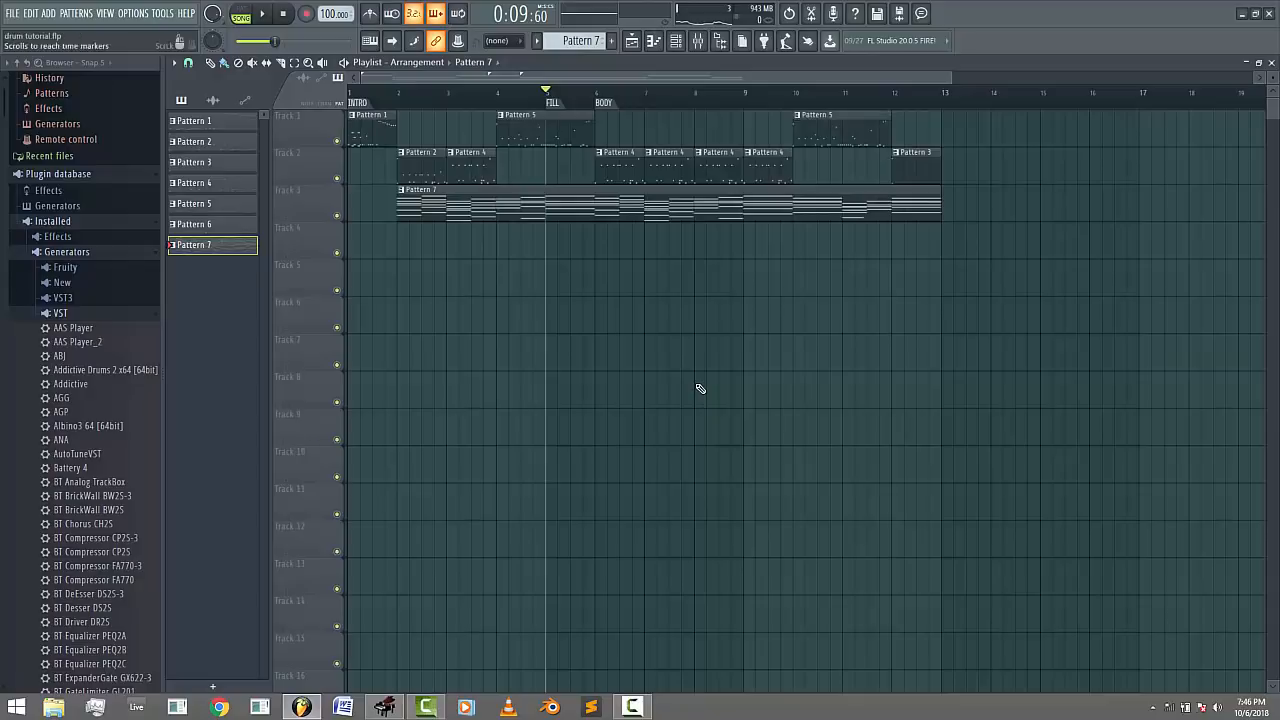
- Play the remaining arrangement from the start of the song
{"action": "key", "text": "Home"}
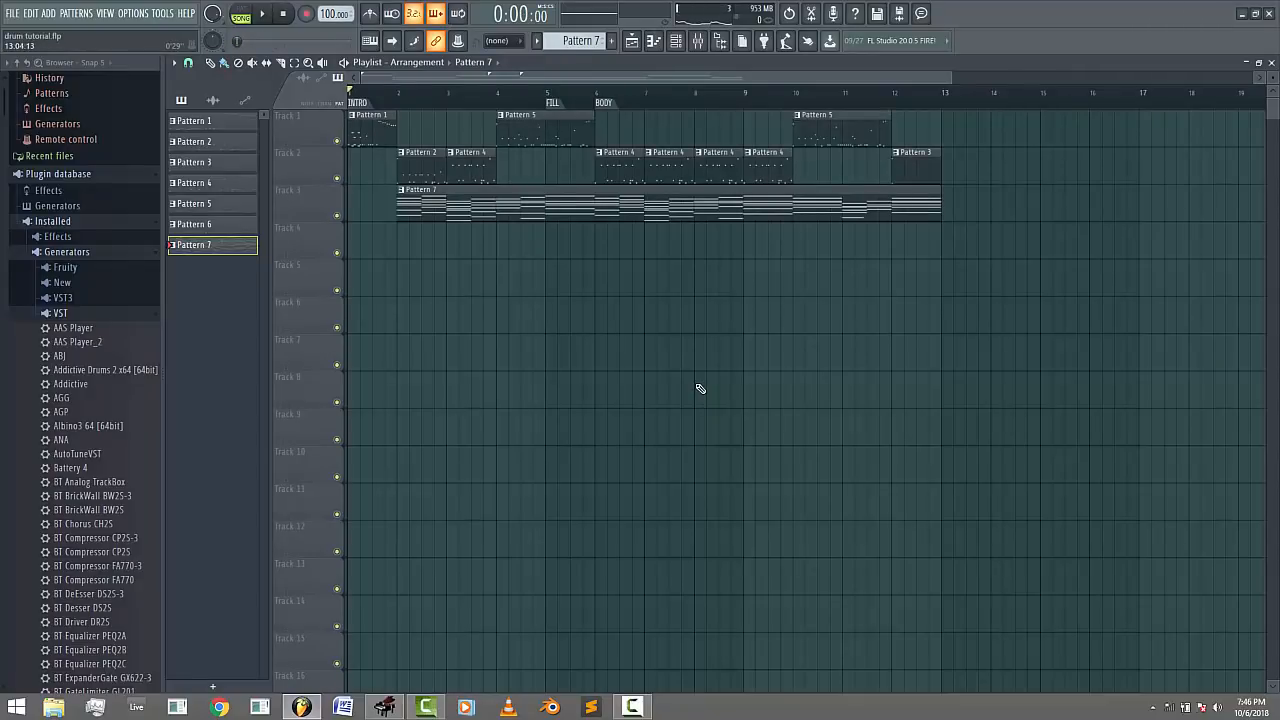
{"action": "scroll", "coordinate": [700, 389], "scroll_direction": "up", "scroll_amount": 1}
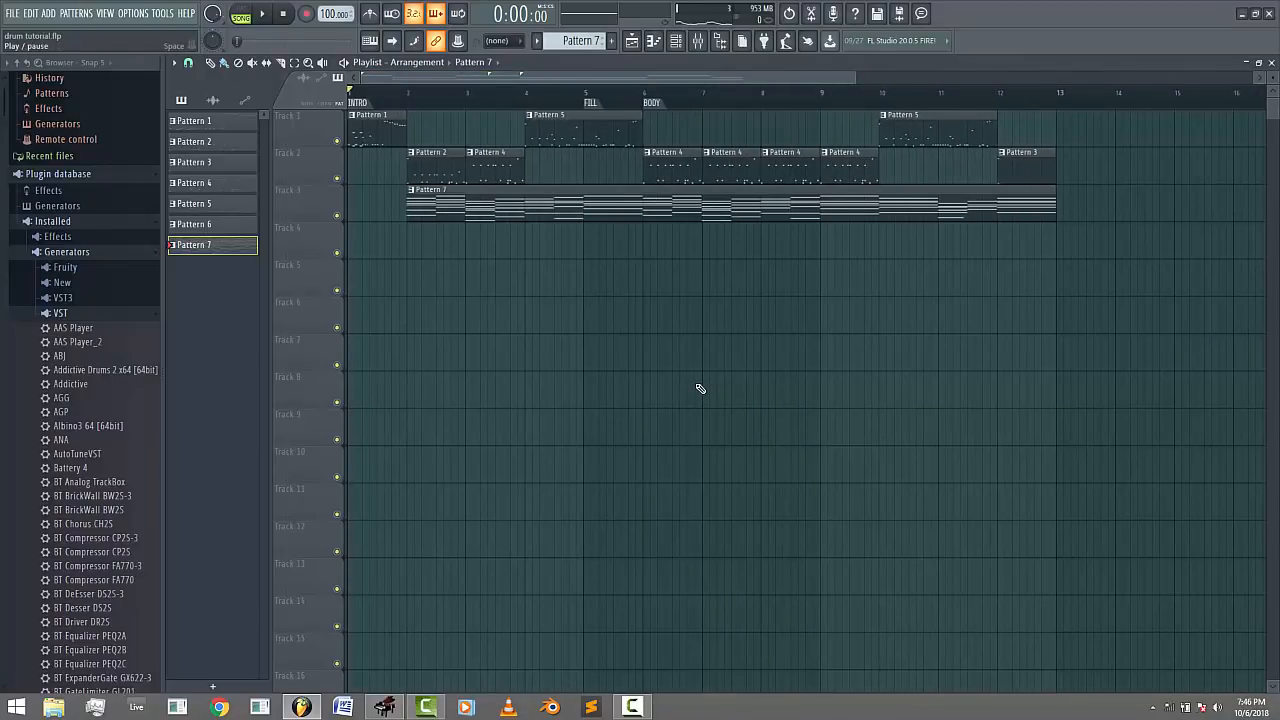
{"action": "key", "text": "space"}
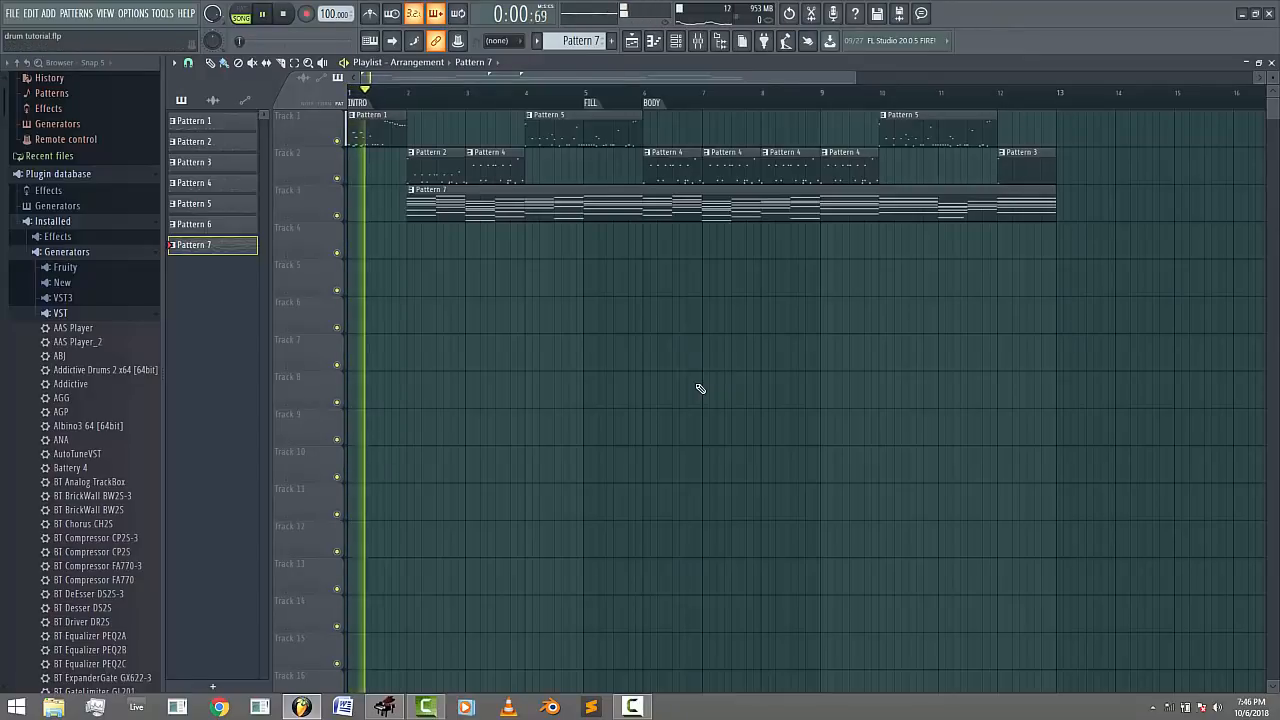